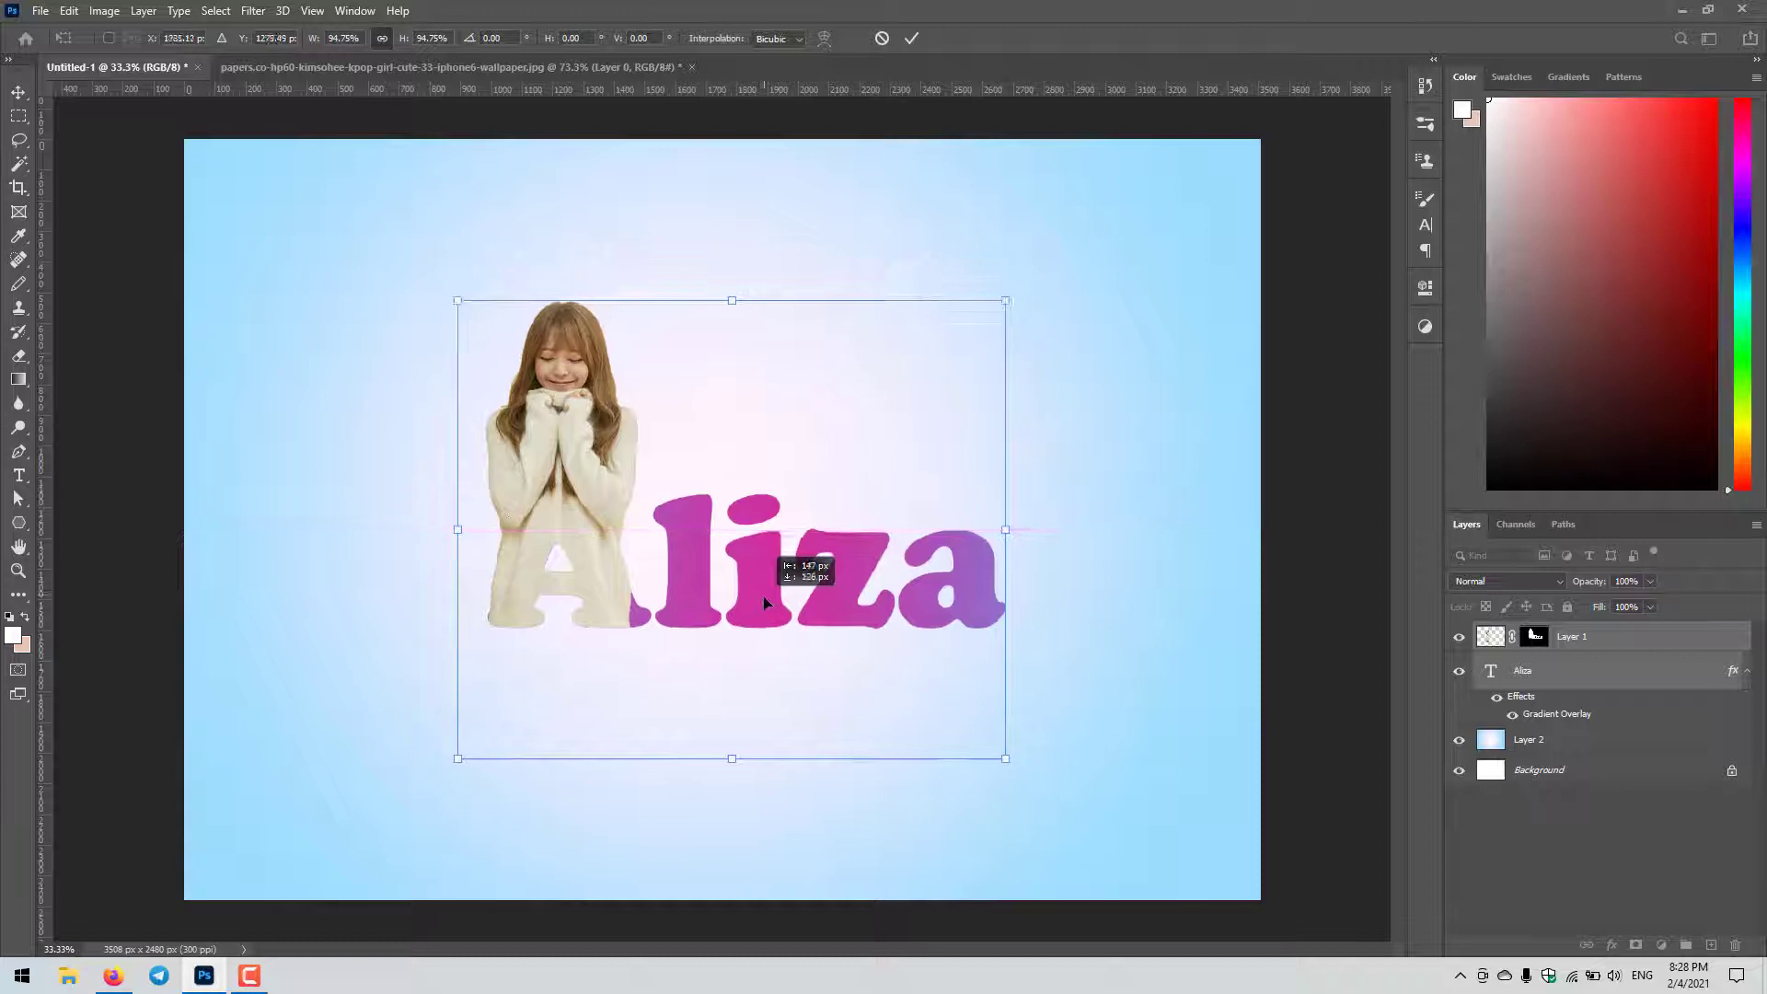
Nudge the cut-out girl slightly and commit her Free Transform
left_click_drag(765, 598, 774, 588)
key("Return")
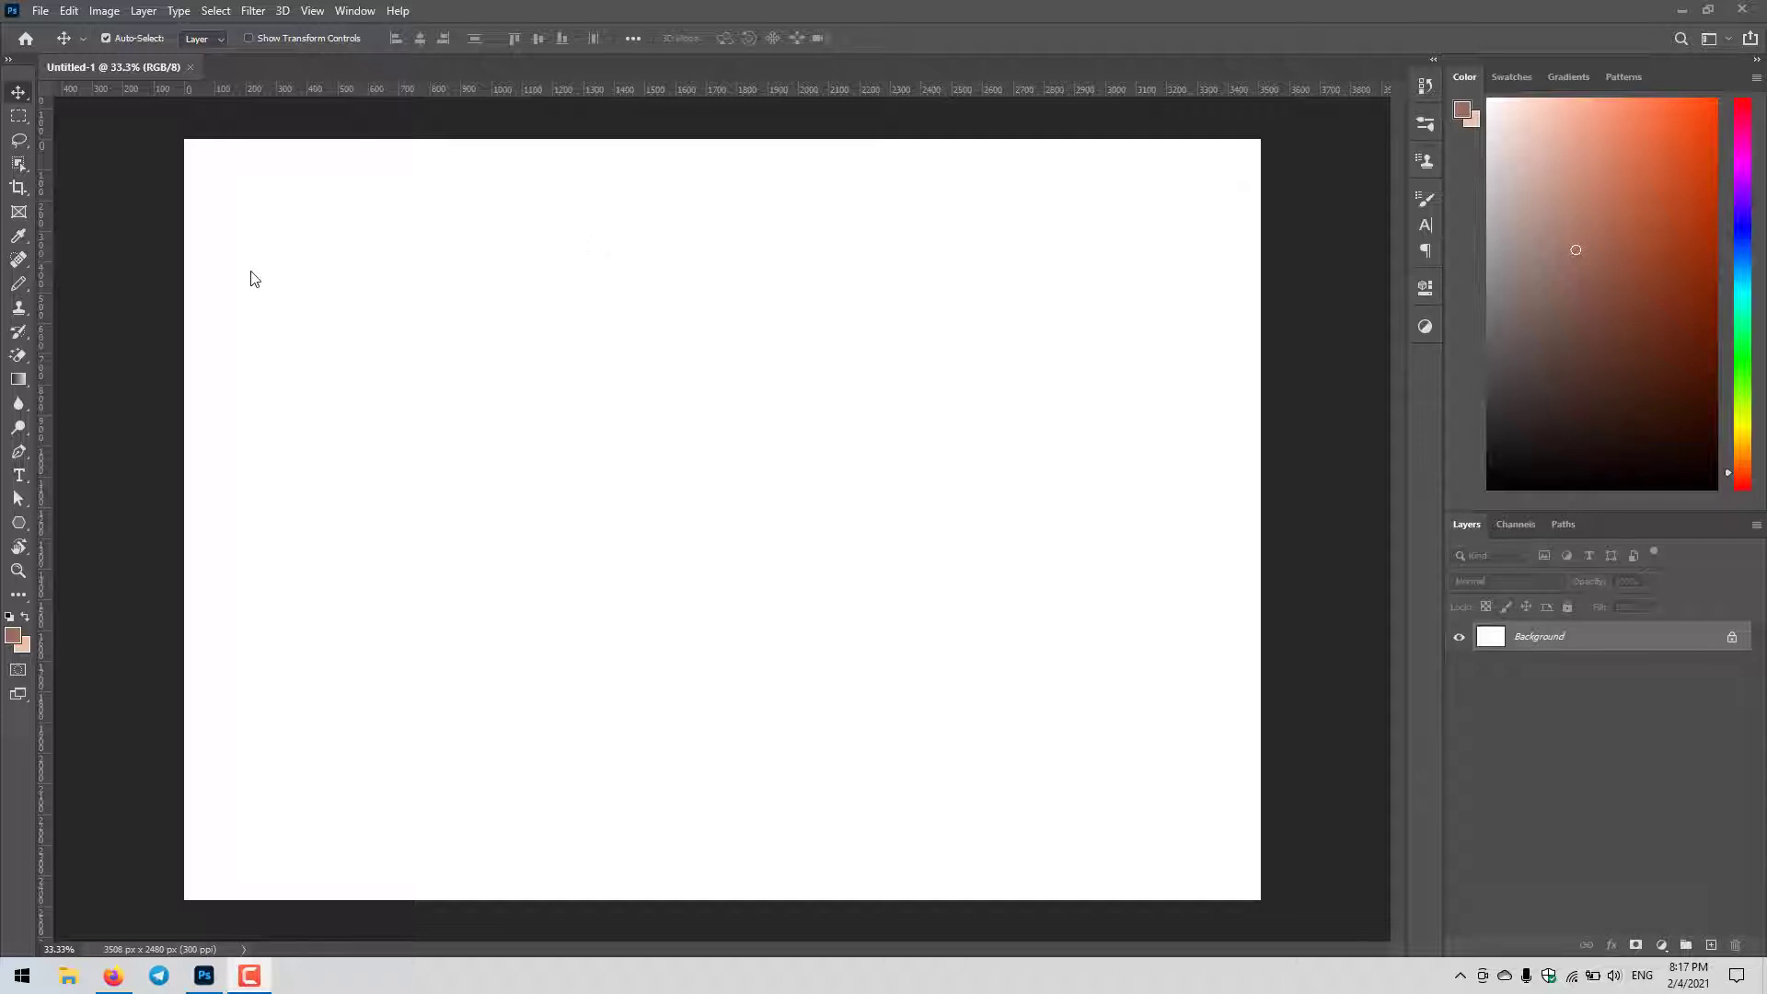
Type 'Aliza' as a new text layer near the canvas centre, then select it for font choice
left_click(18, 475)
left_click(650, 488)
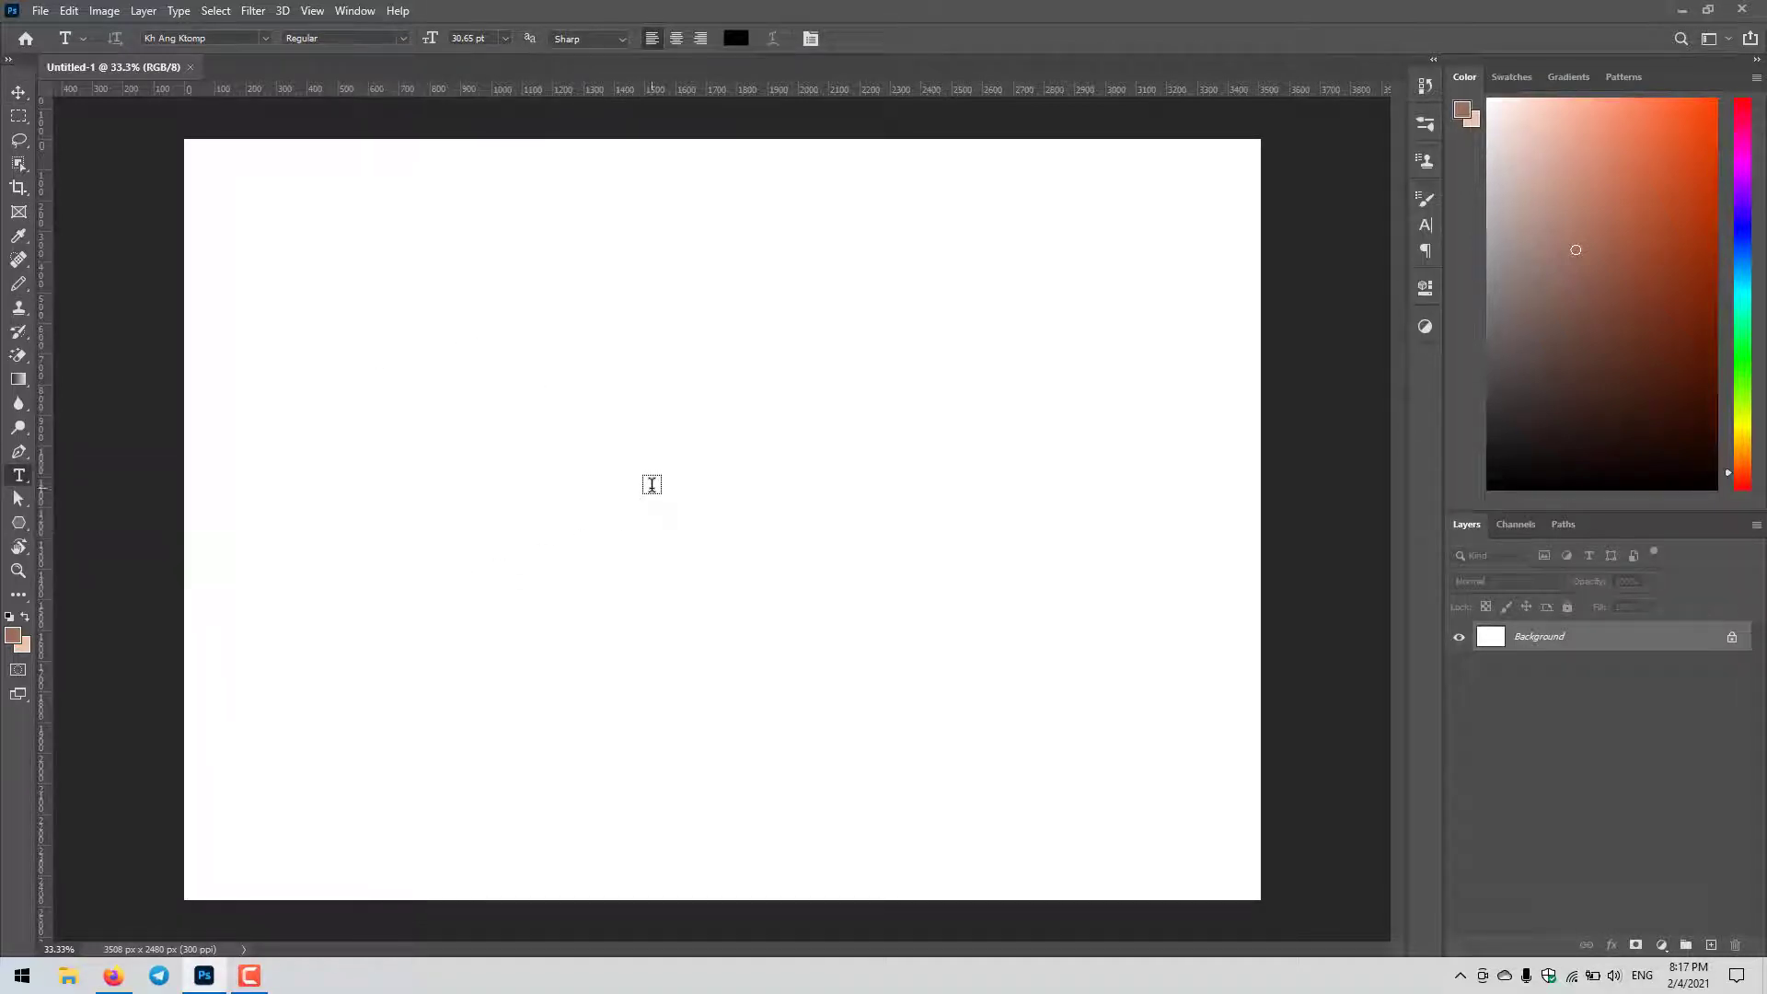
type("S")
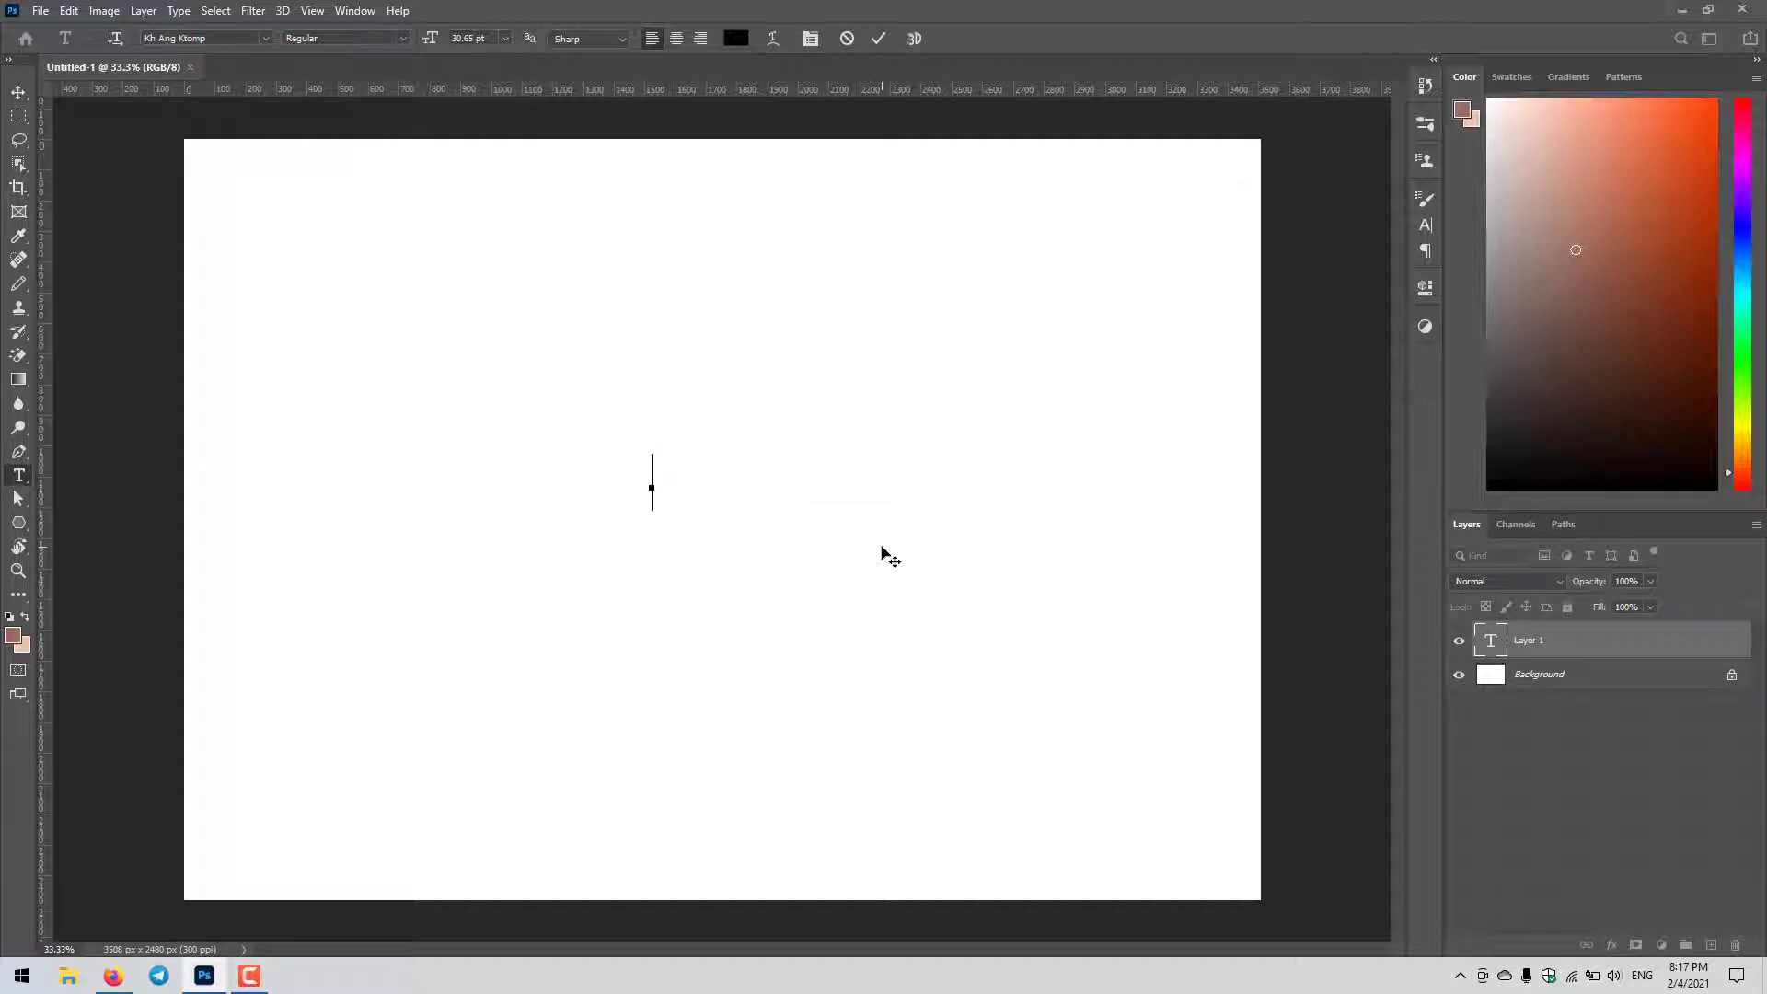
type("AL")
type("za")
key("ctrl+a")
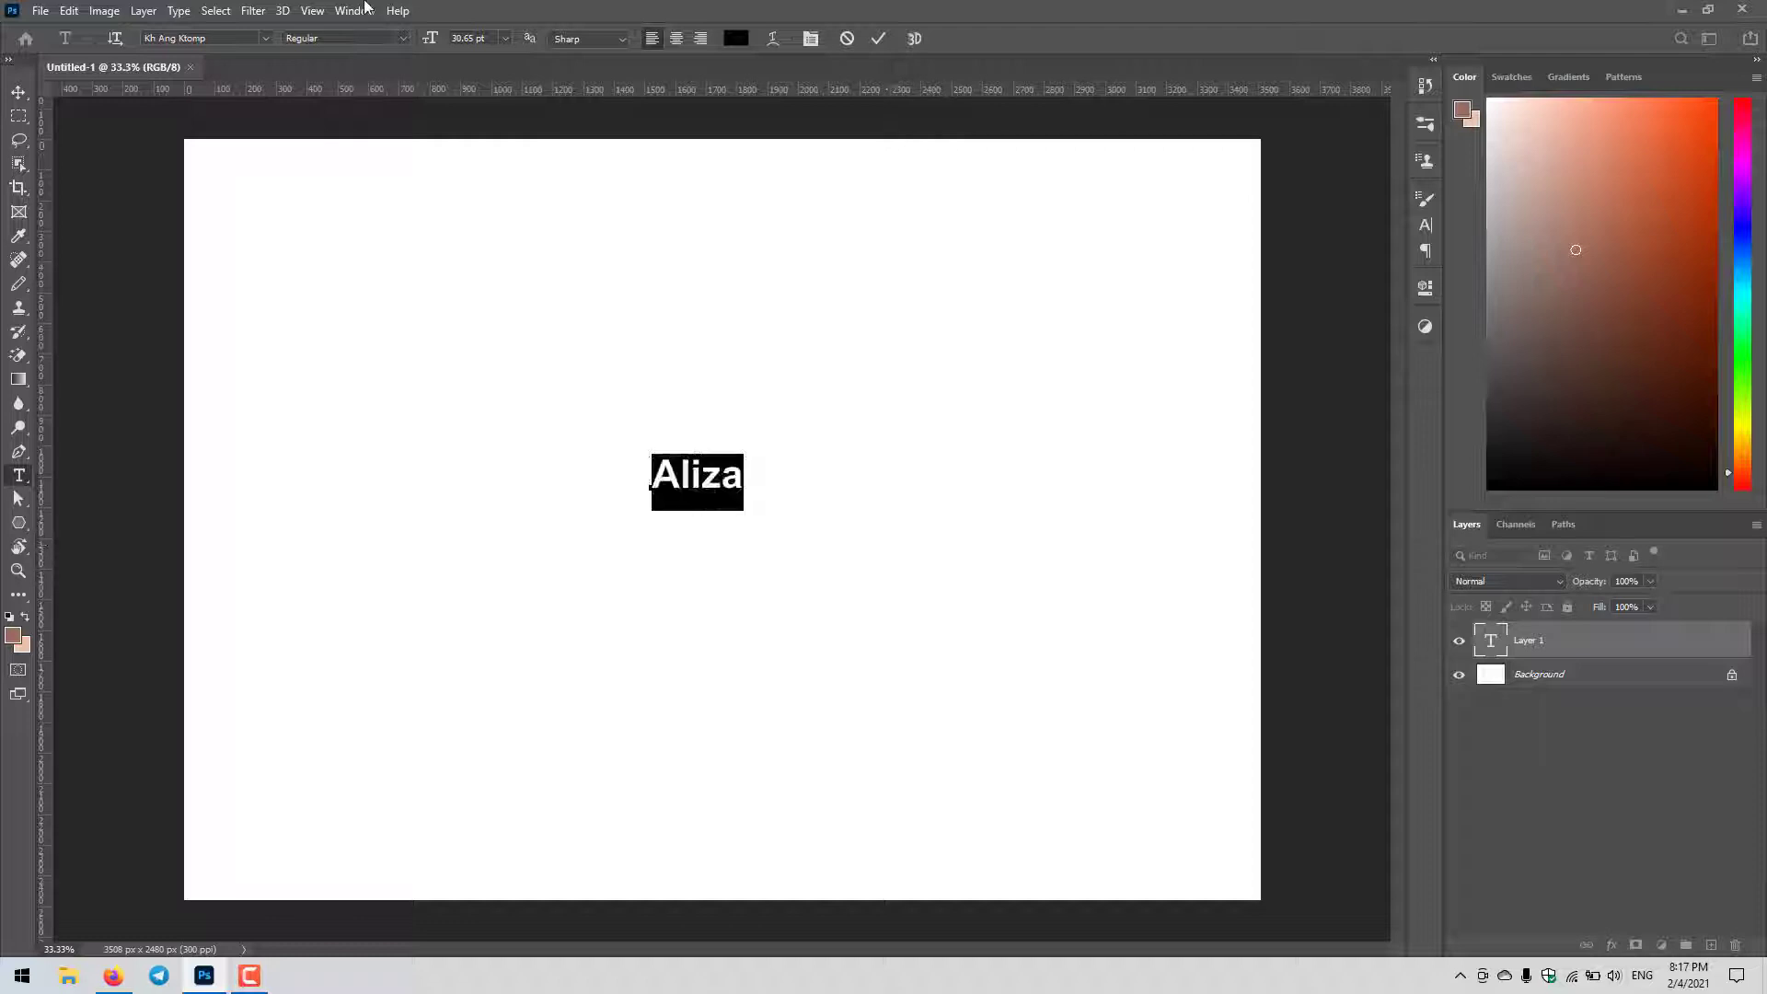
left_click(265, 40)
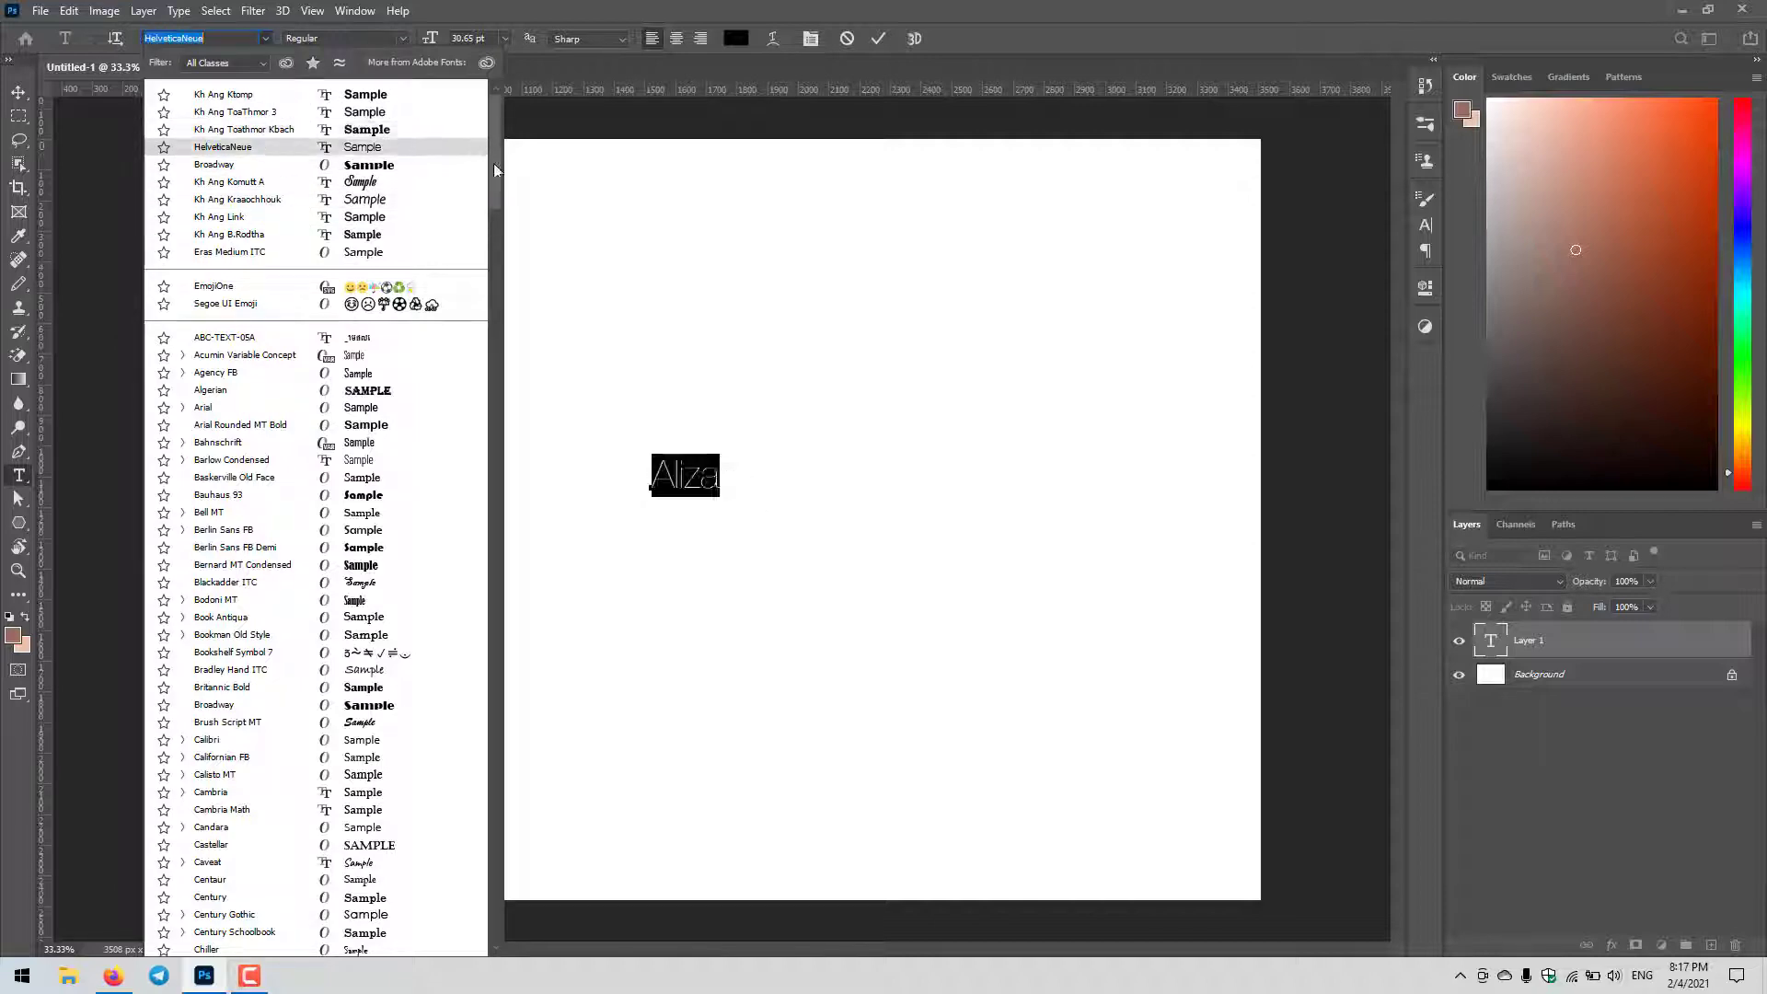
Apply the Cooper Black font to the Aliza text and finish editing it
left_click_drag(495, 168, 496, 233)
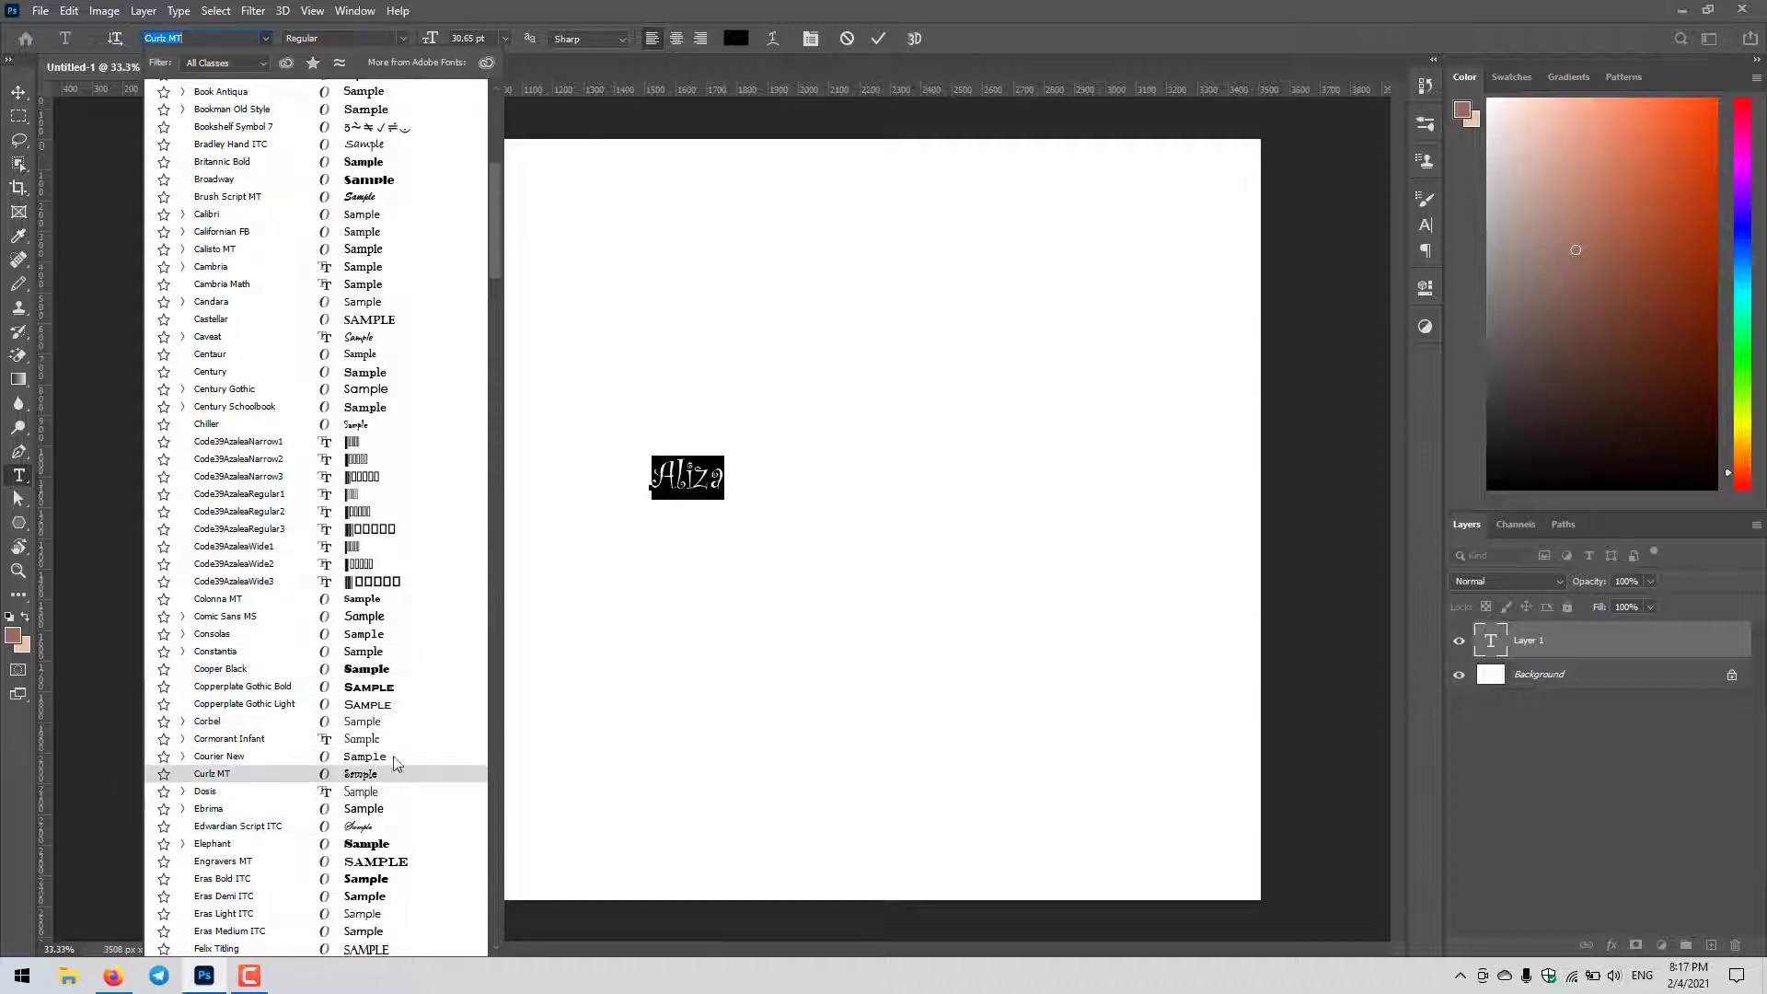
left_click(377, 671)
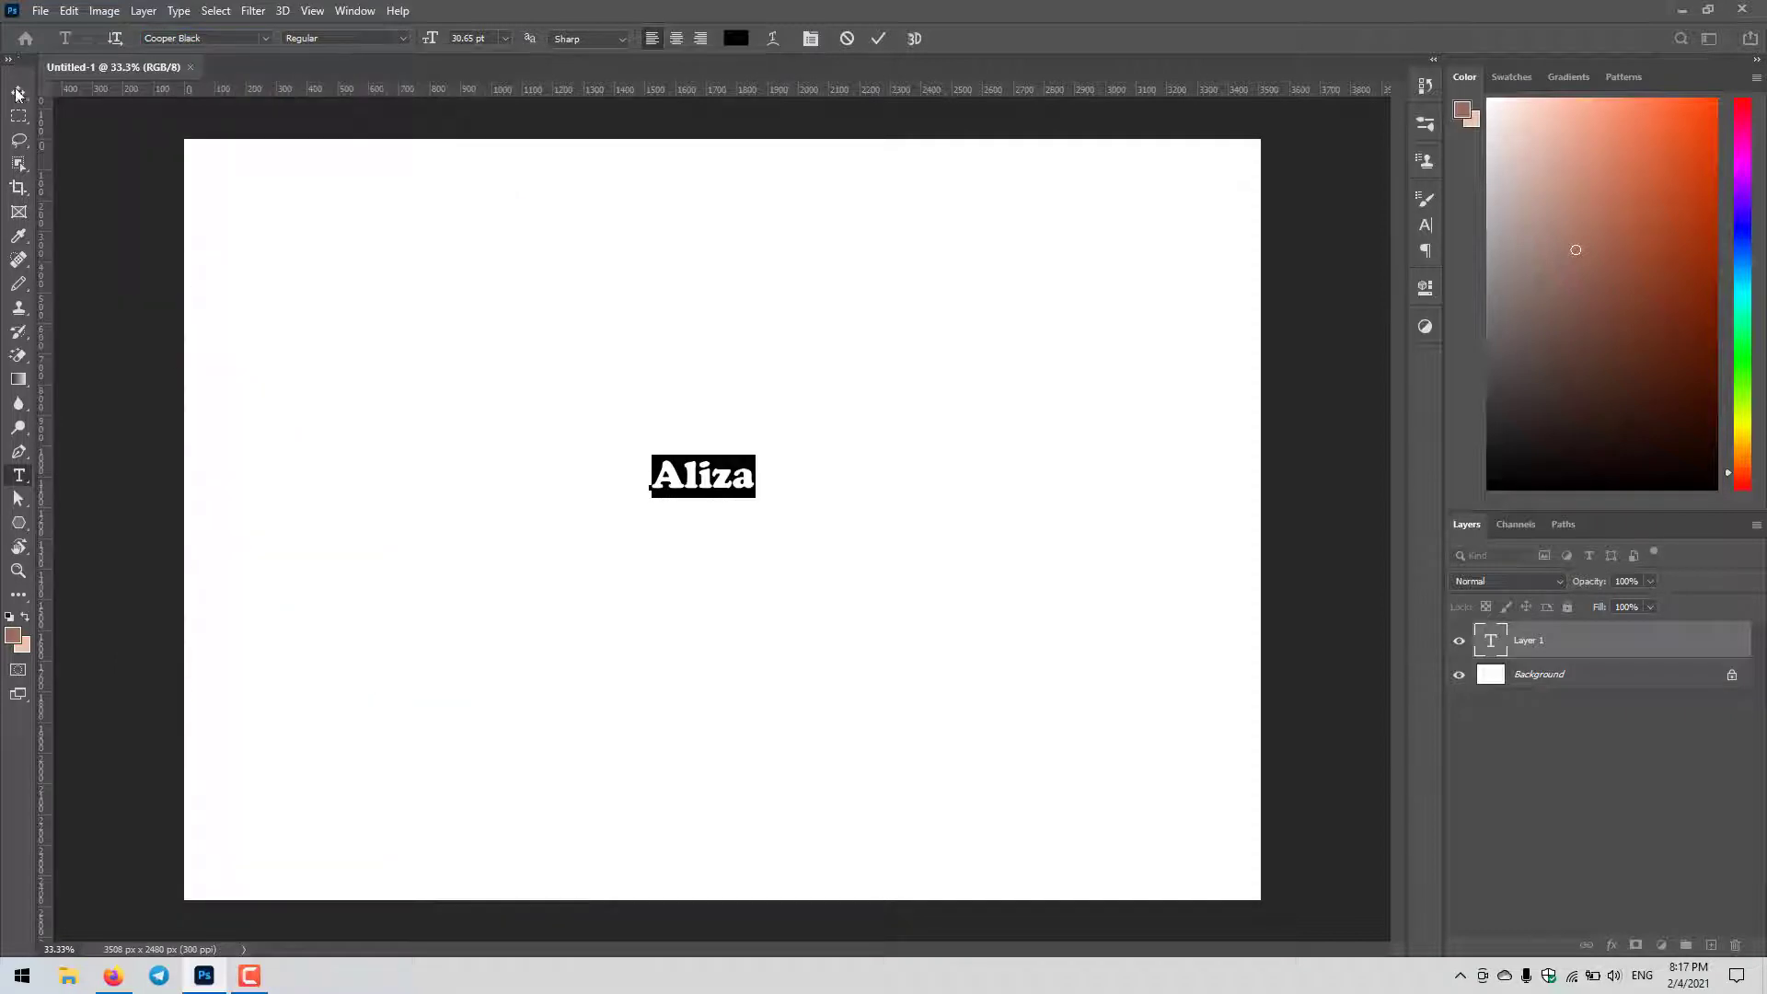
left_click(18, 93)
Scale the Aliza text up to about 533% and centre it on the canvas
key("ctrl+t")
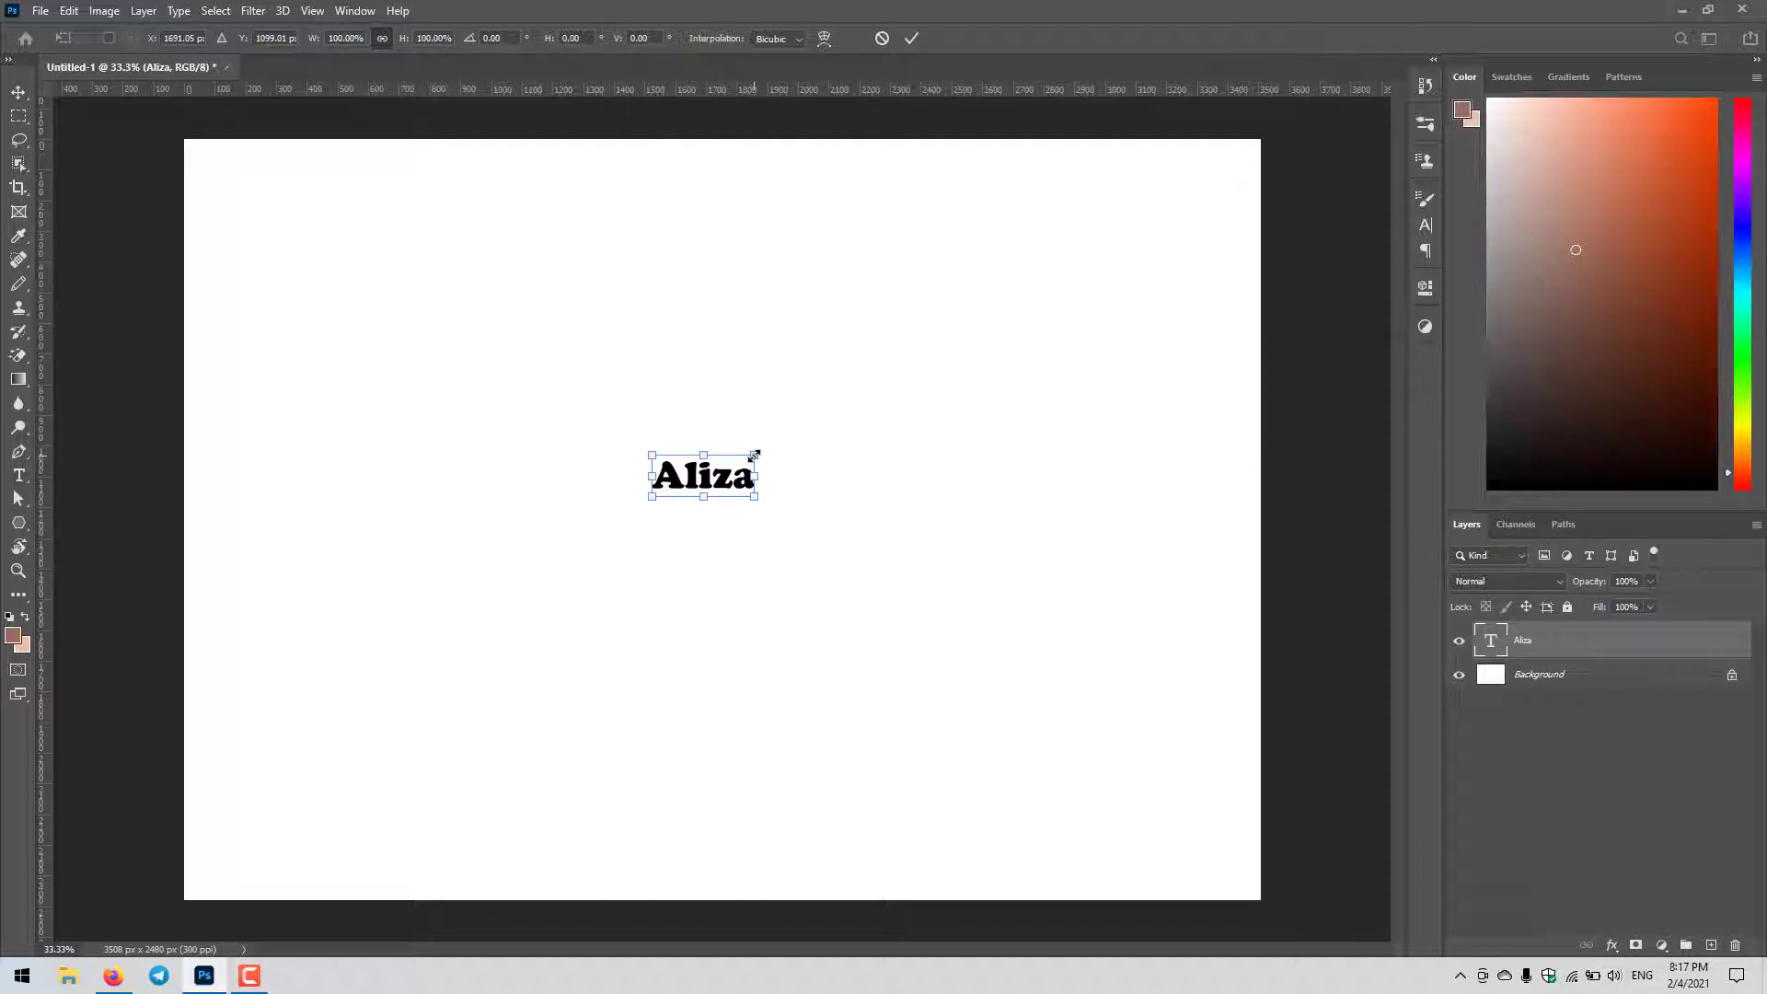
left_click_drag(756, 454, 977, 362)
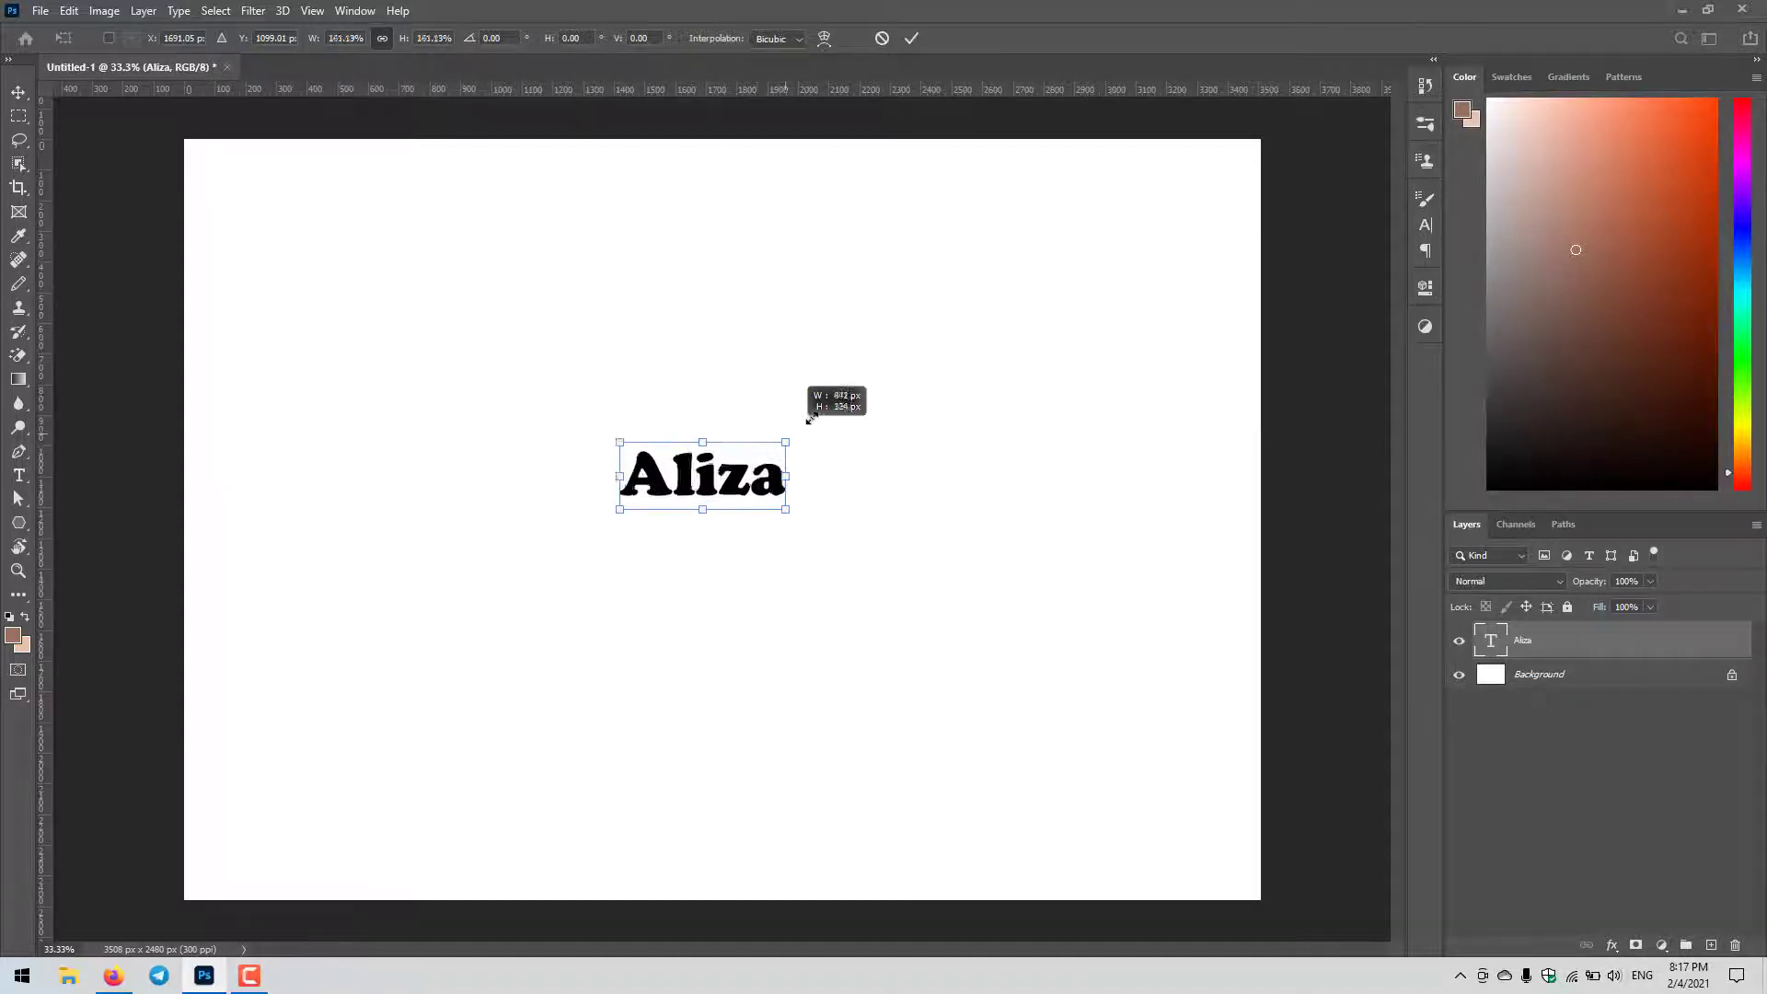
left_click_drag(708, 495, 815, 546)
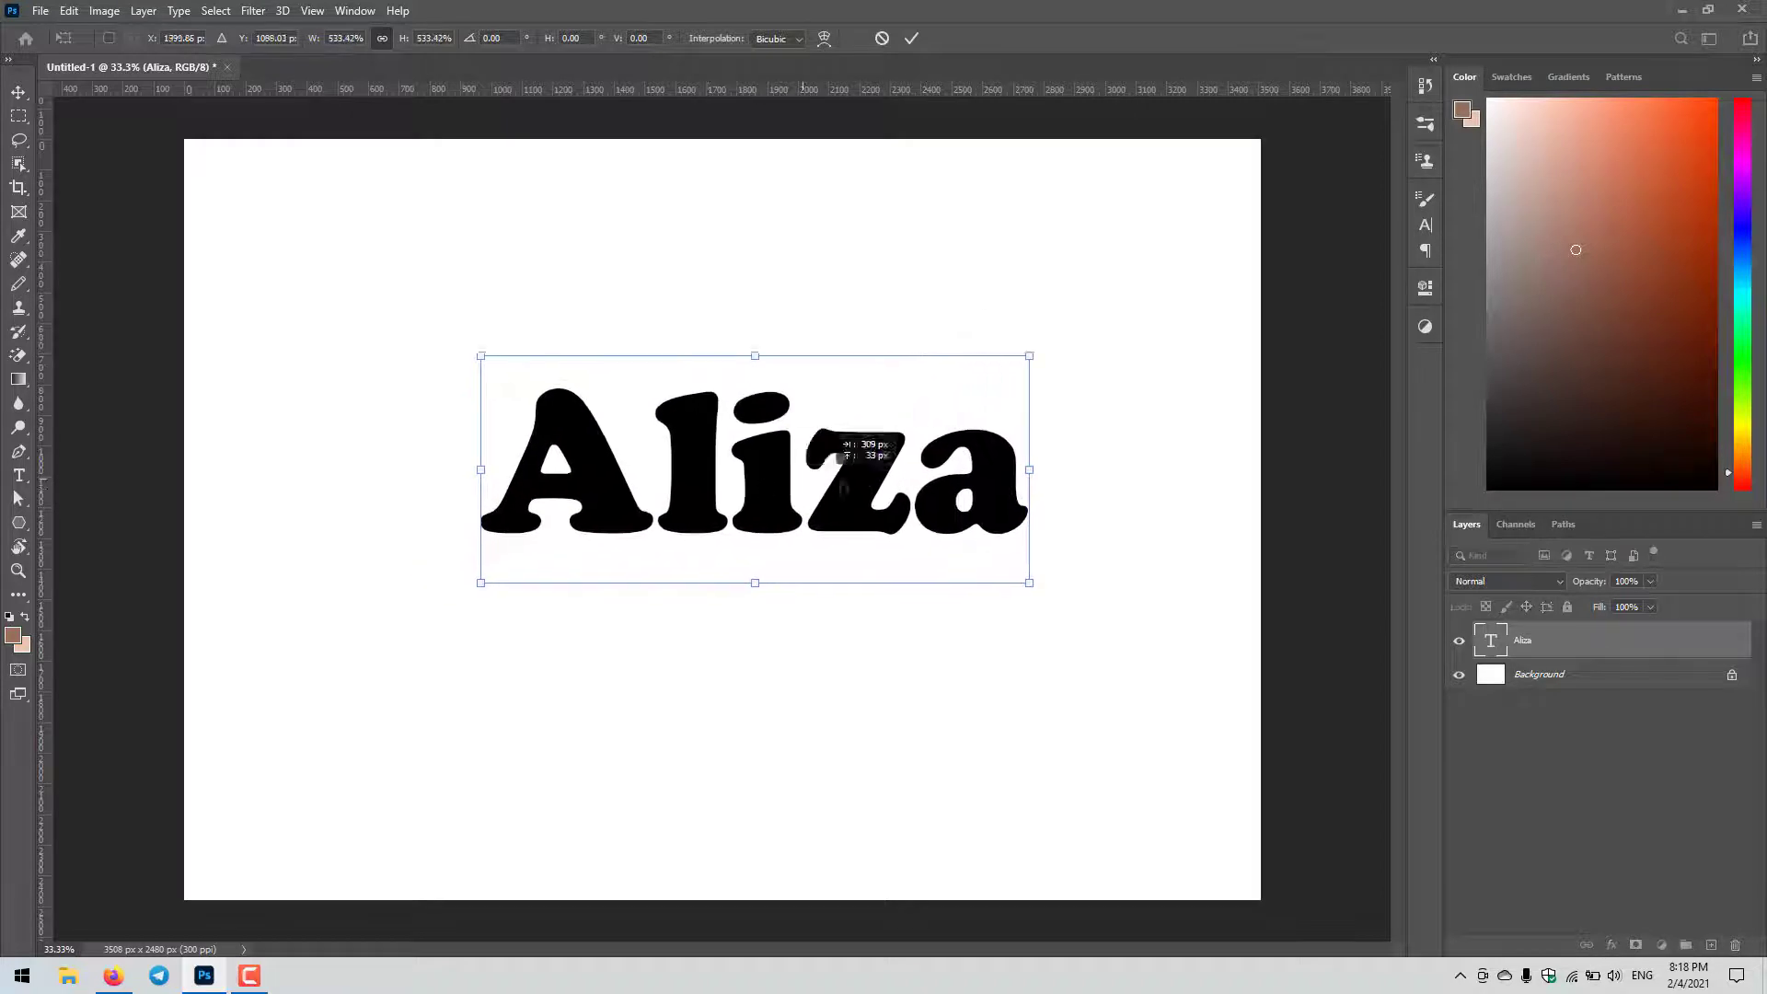
key("Return")
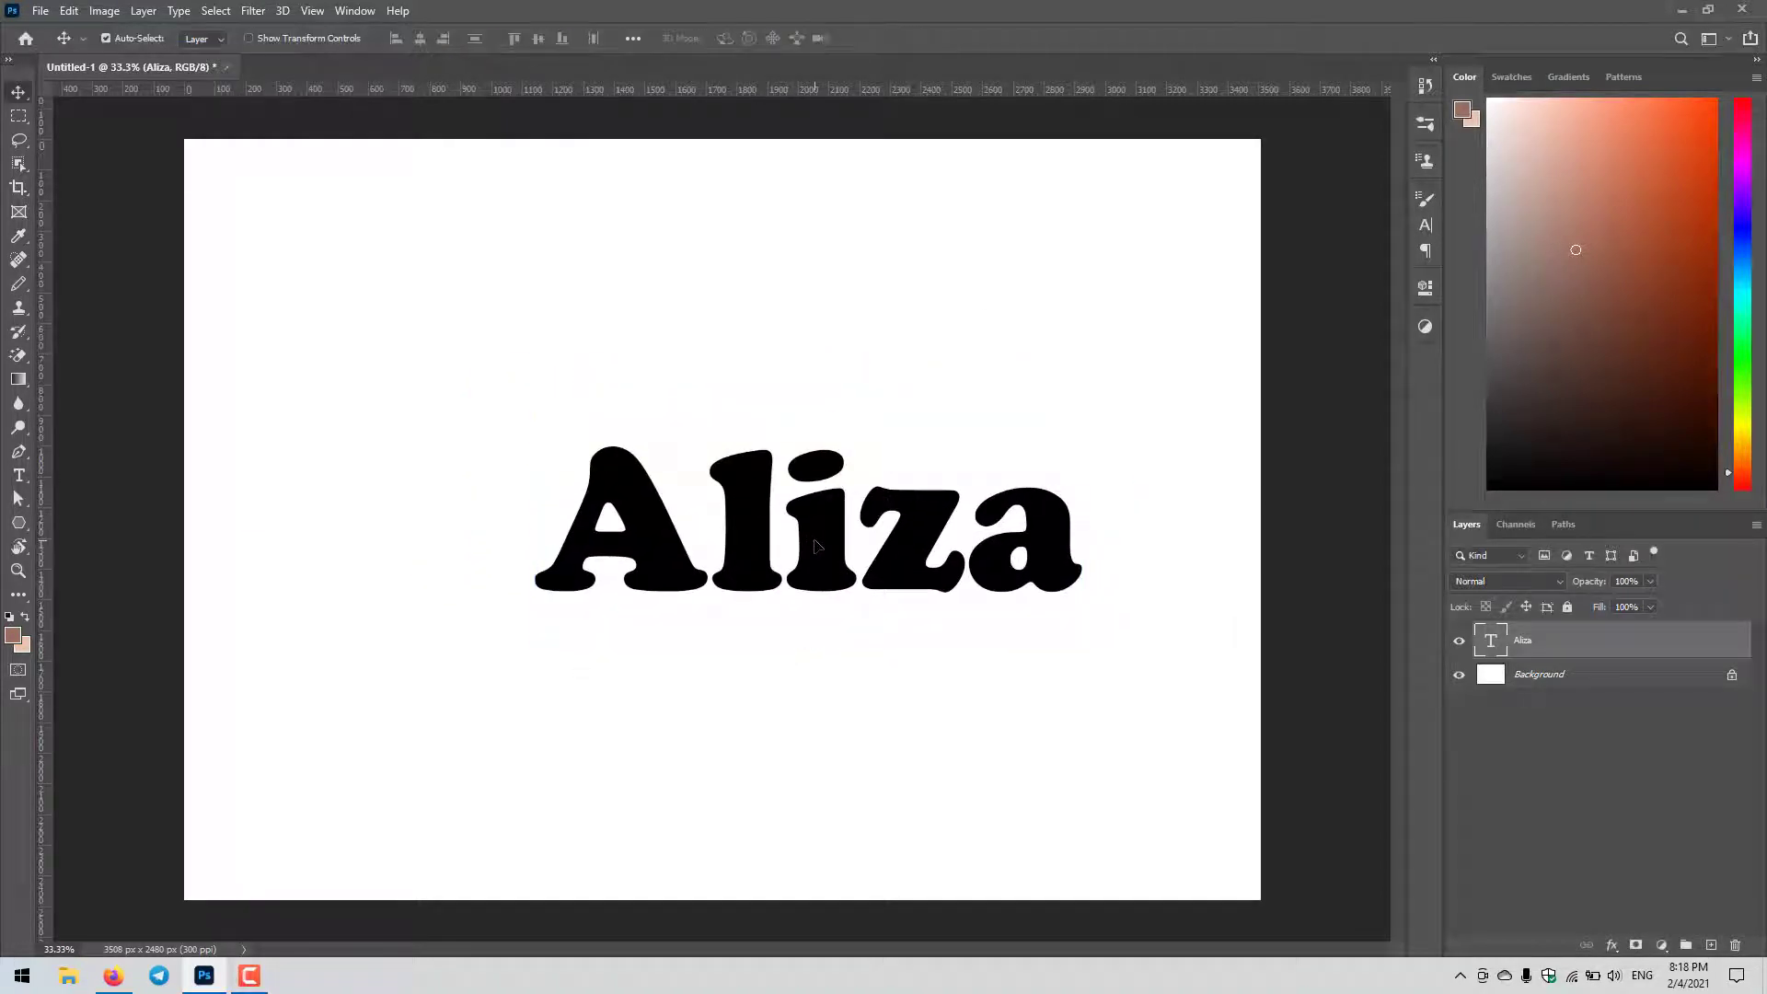
left_click_drag(610, 512, 594, 516)
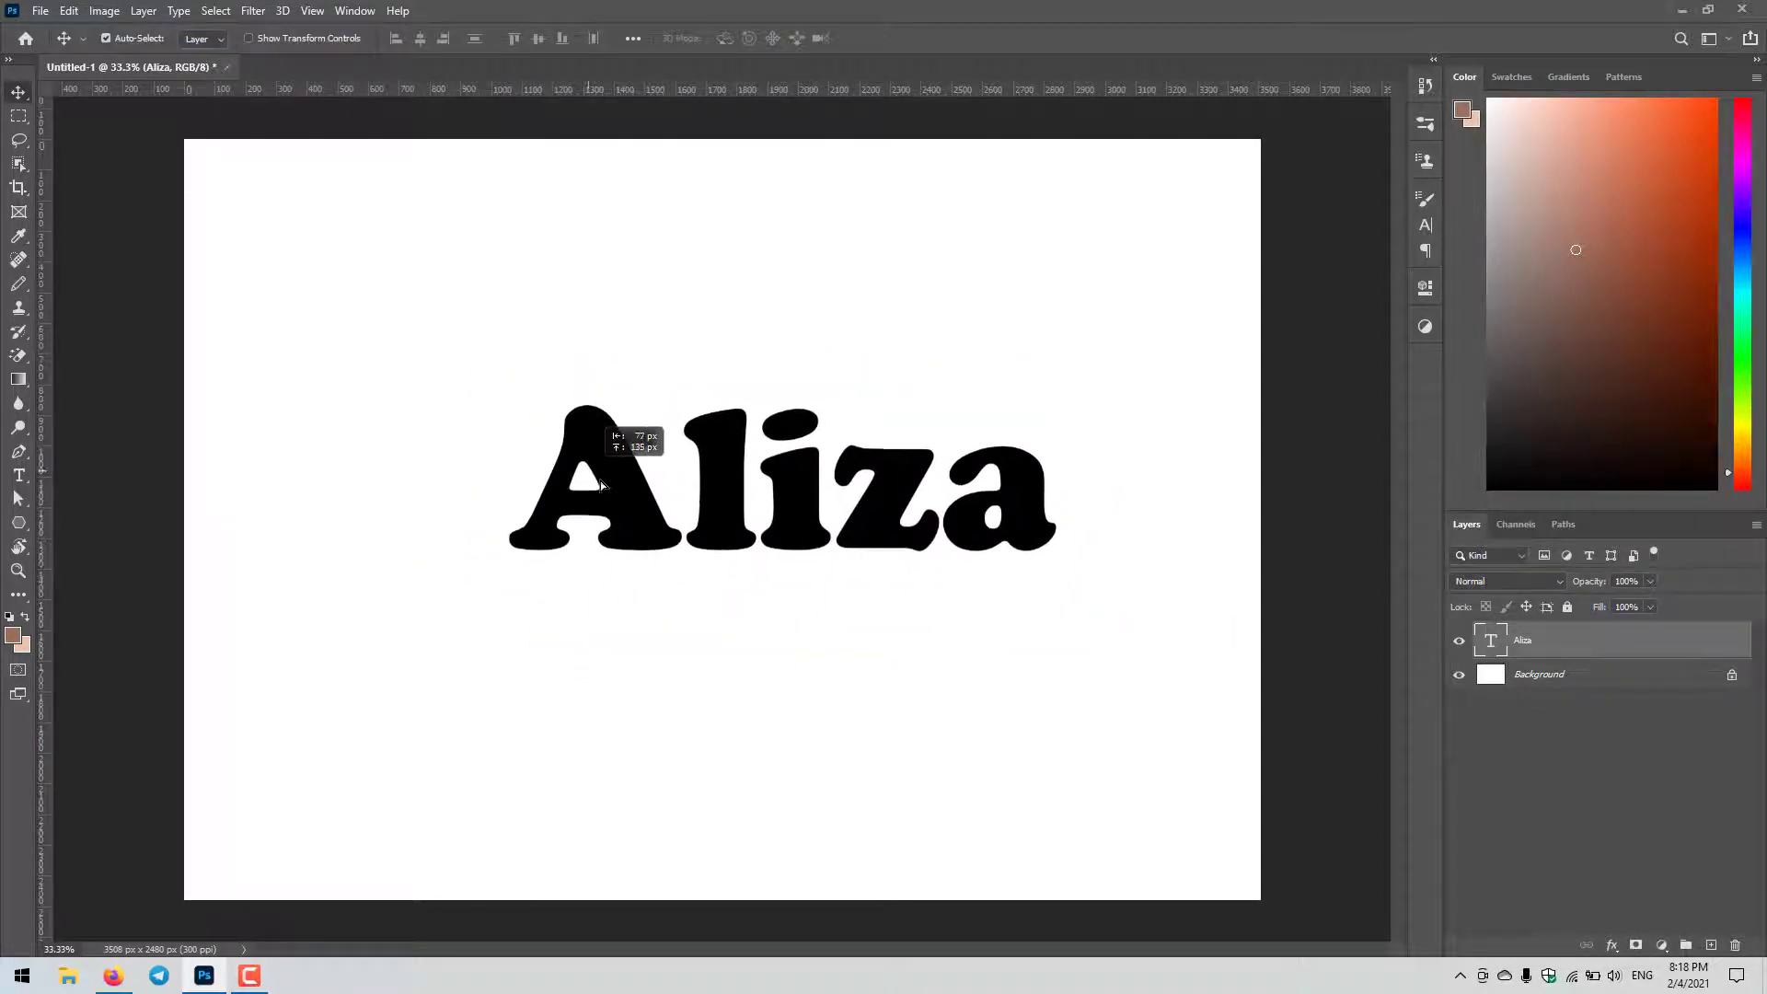
Drag the girl photo from the desktop into Photoshop as a second 750 × 1334 px document
left_click(41, 11)
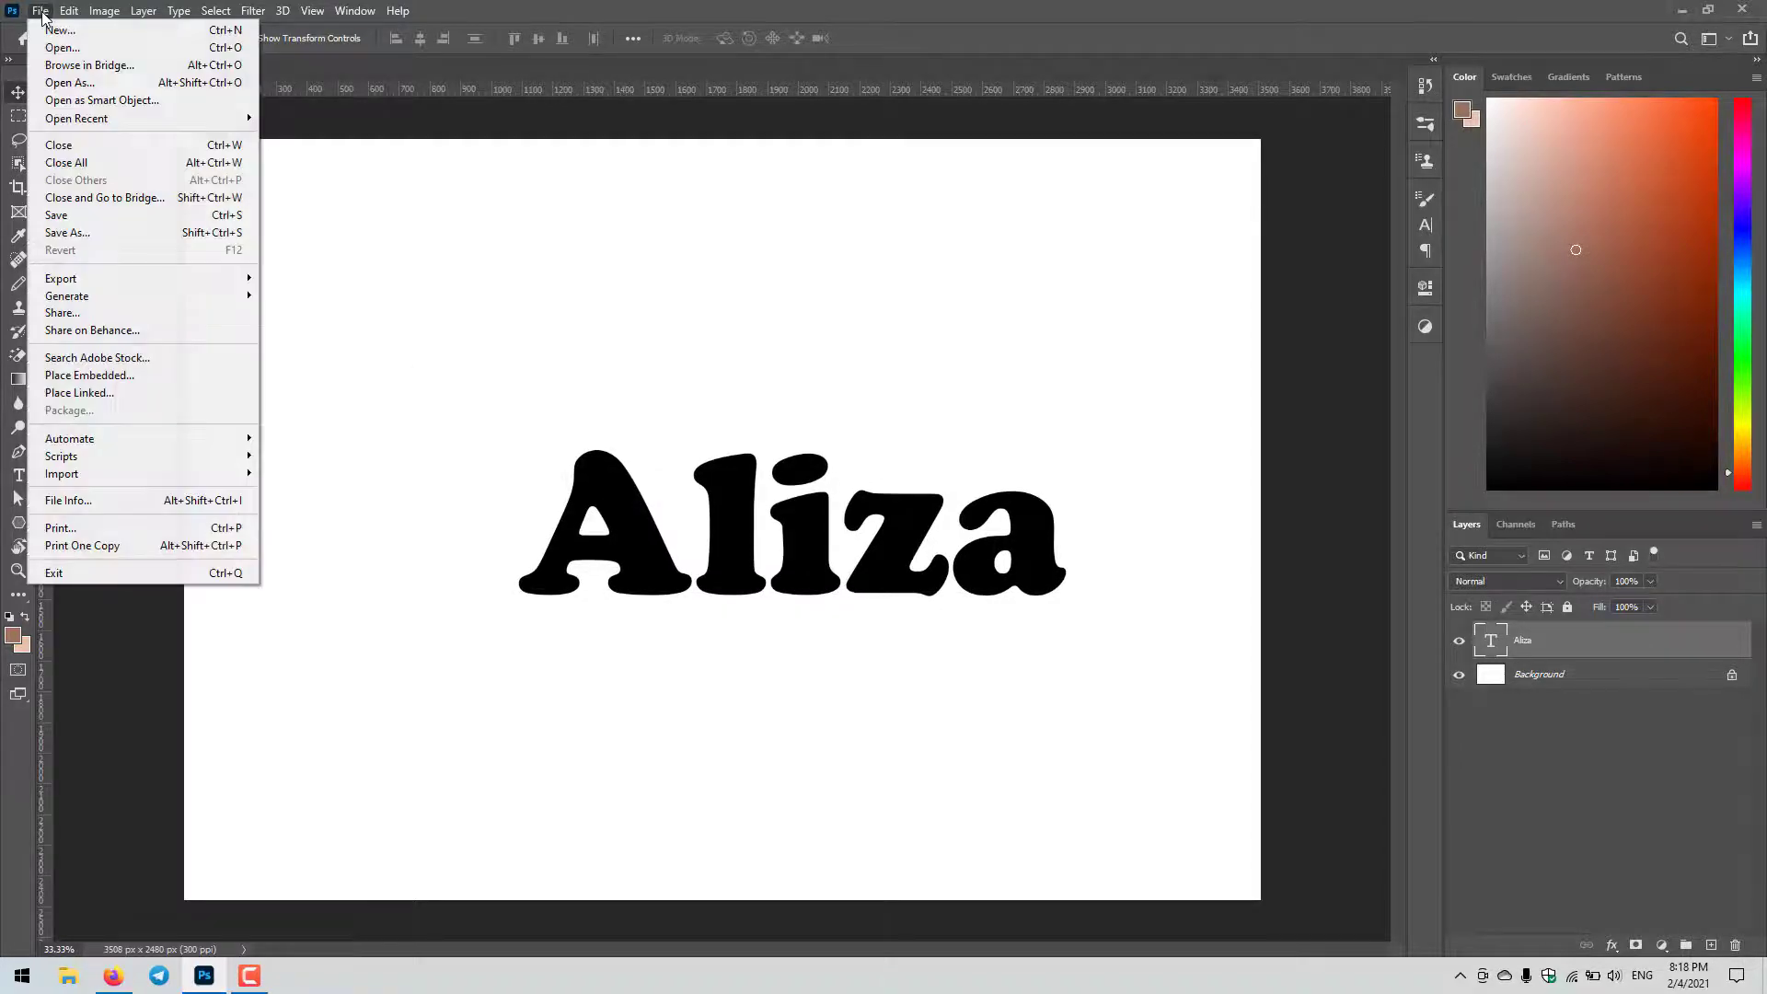
left_click(1443, 3)
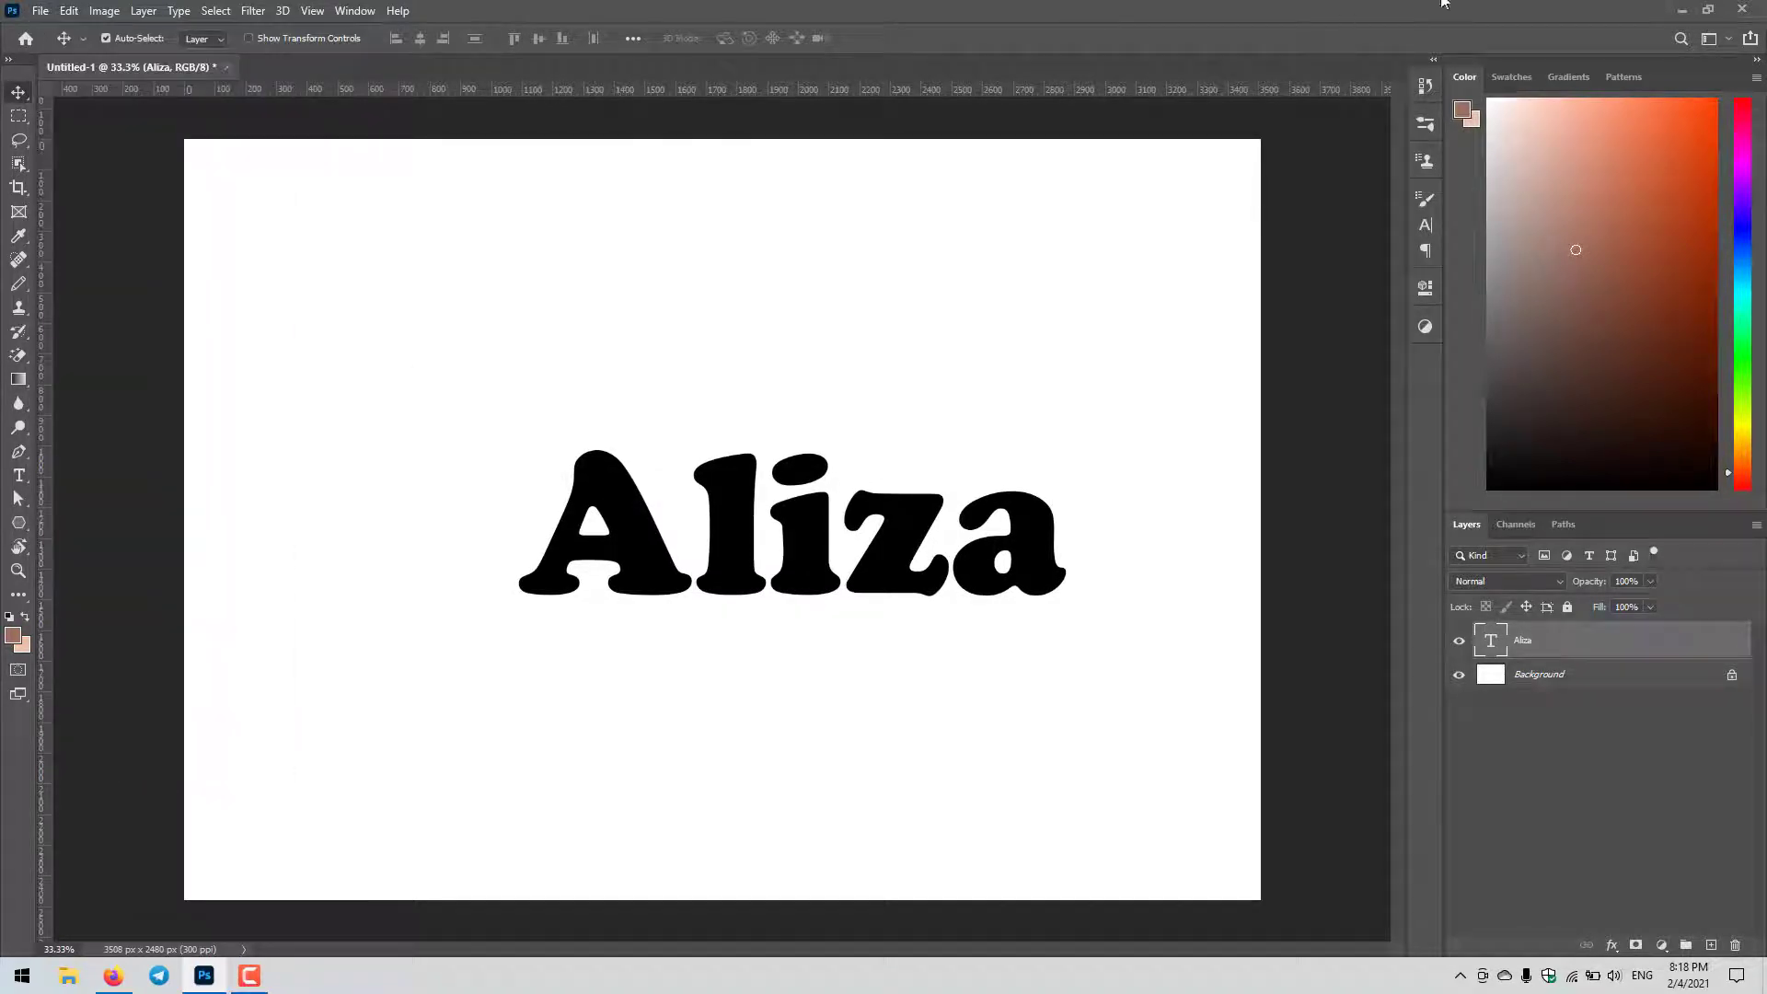
left_click(1690, 9)
left_click_drag(48, 313, 203, 979)
left_click_drag(203, 979, 488, 132)
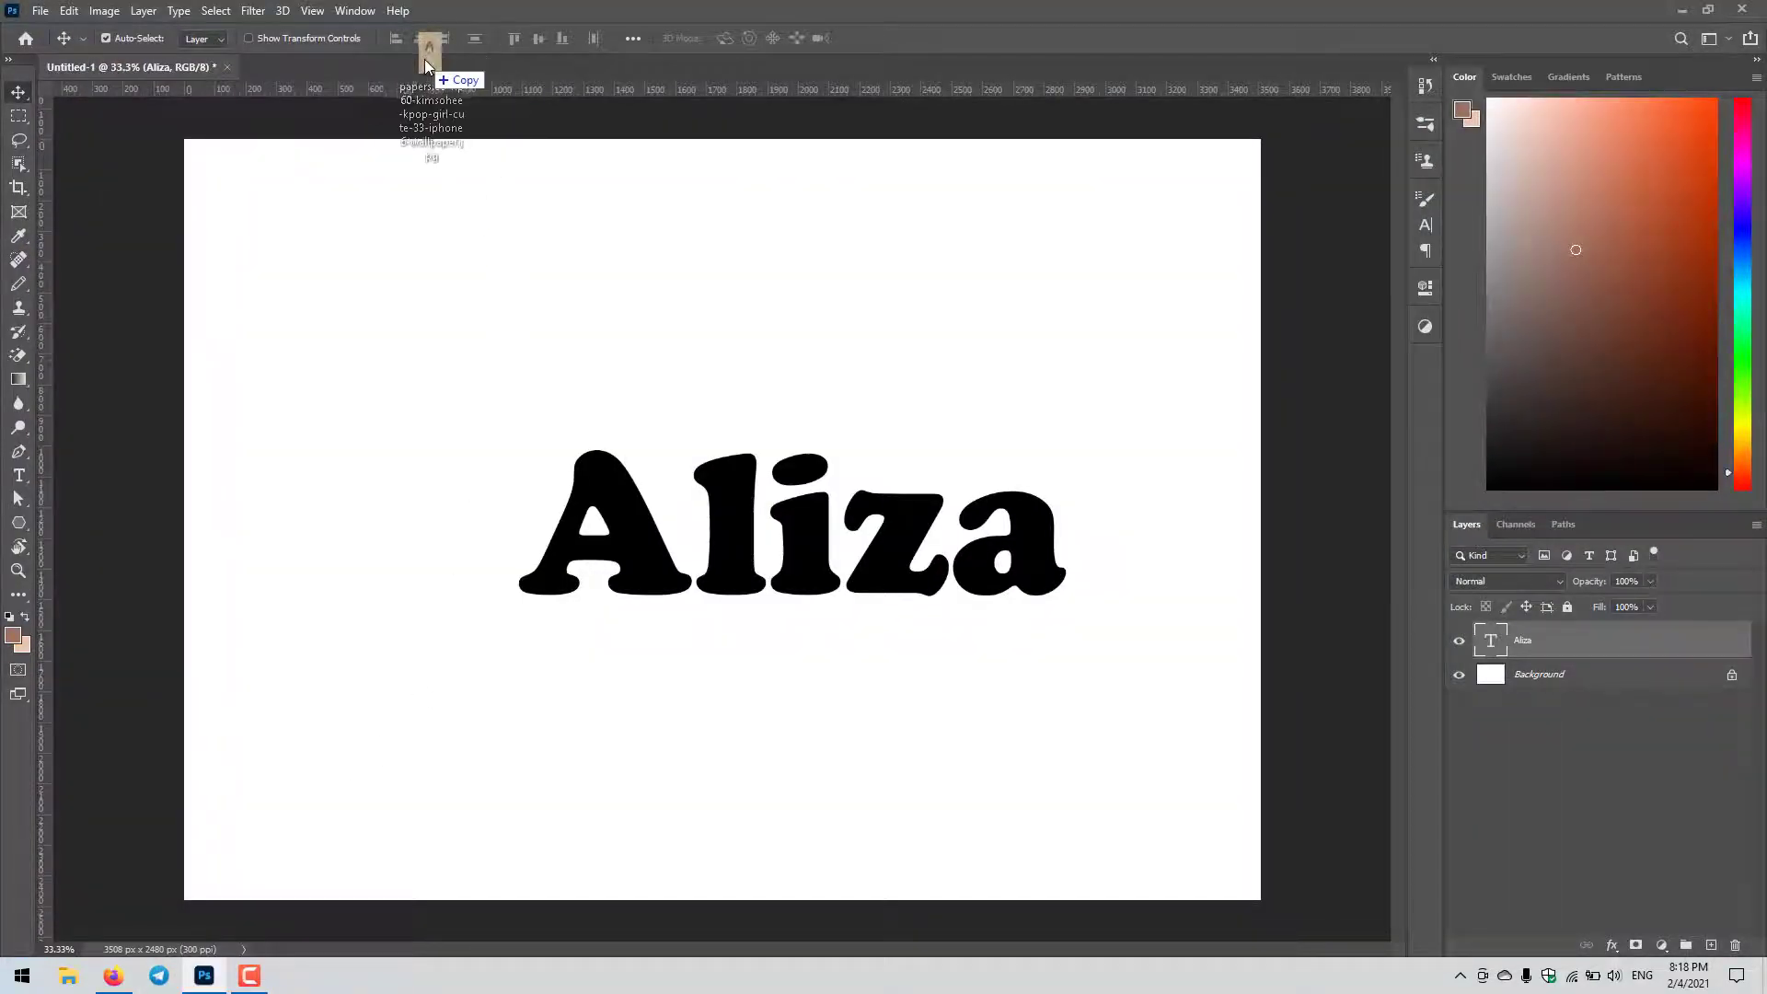
left_click_drag(483, 47, 422, 64)
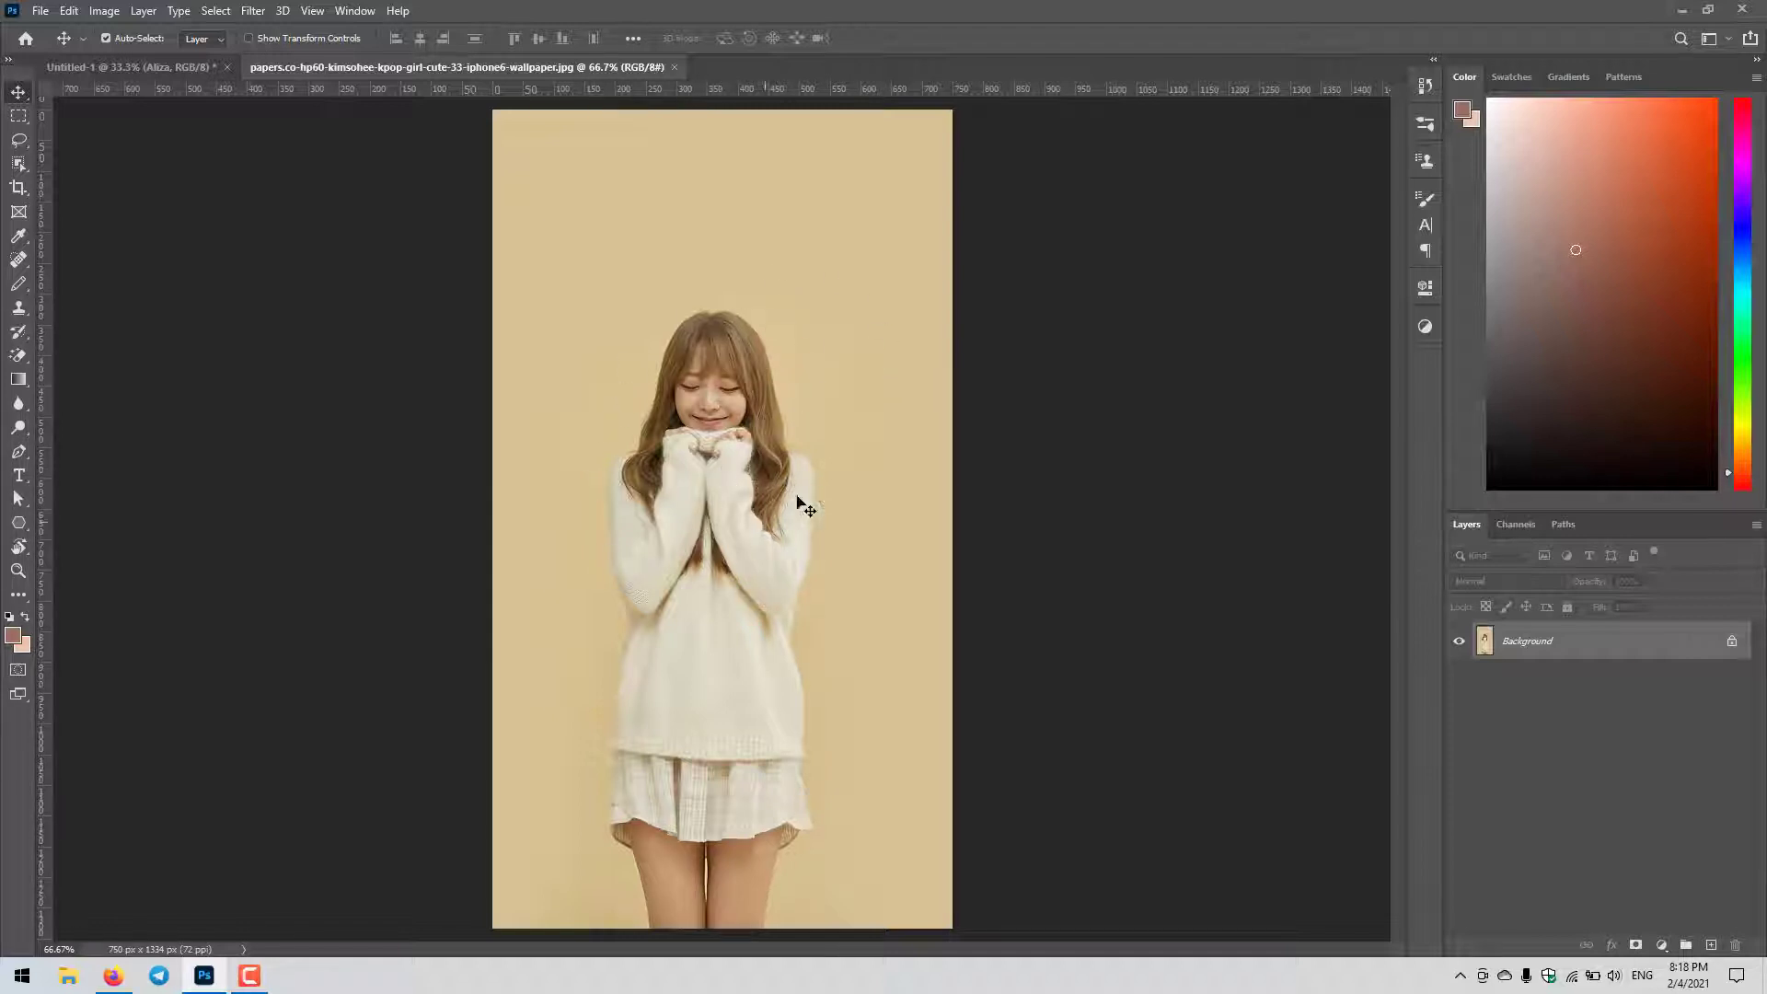
Unlock the Background into Layer 0 and Magic Wand-select the beige backdrop
left_click(1734, 642)
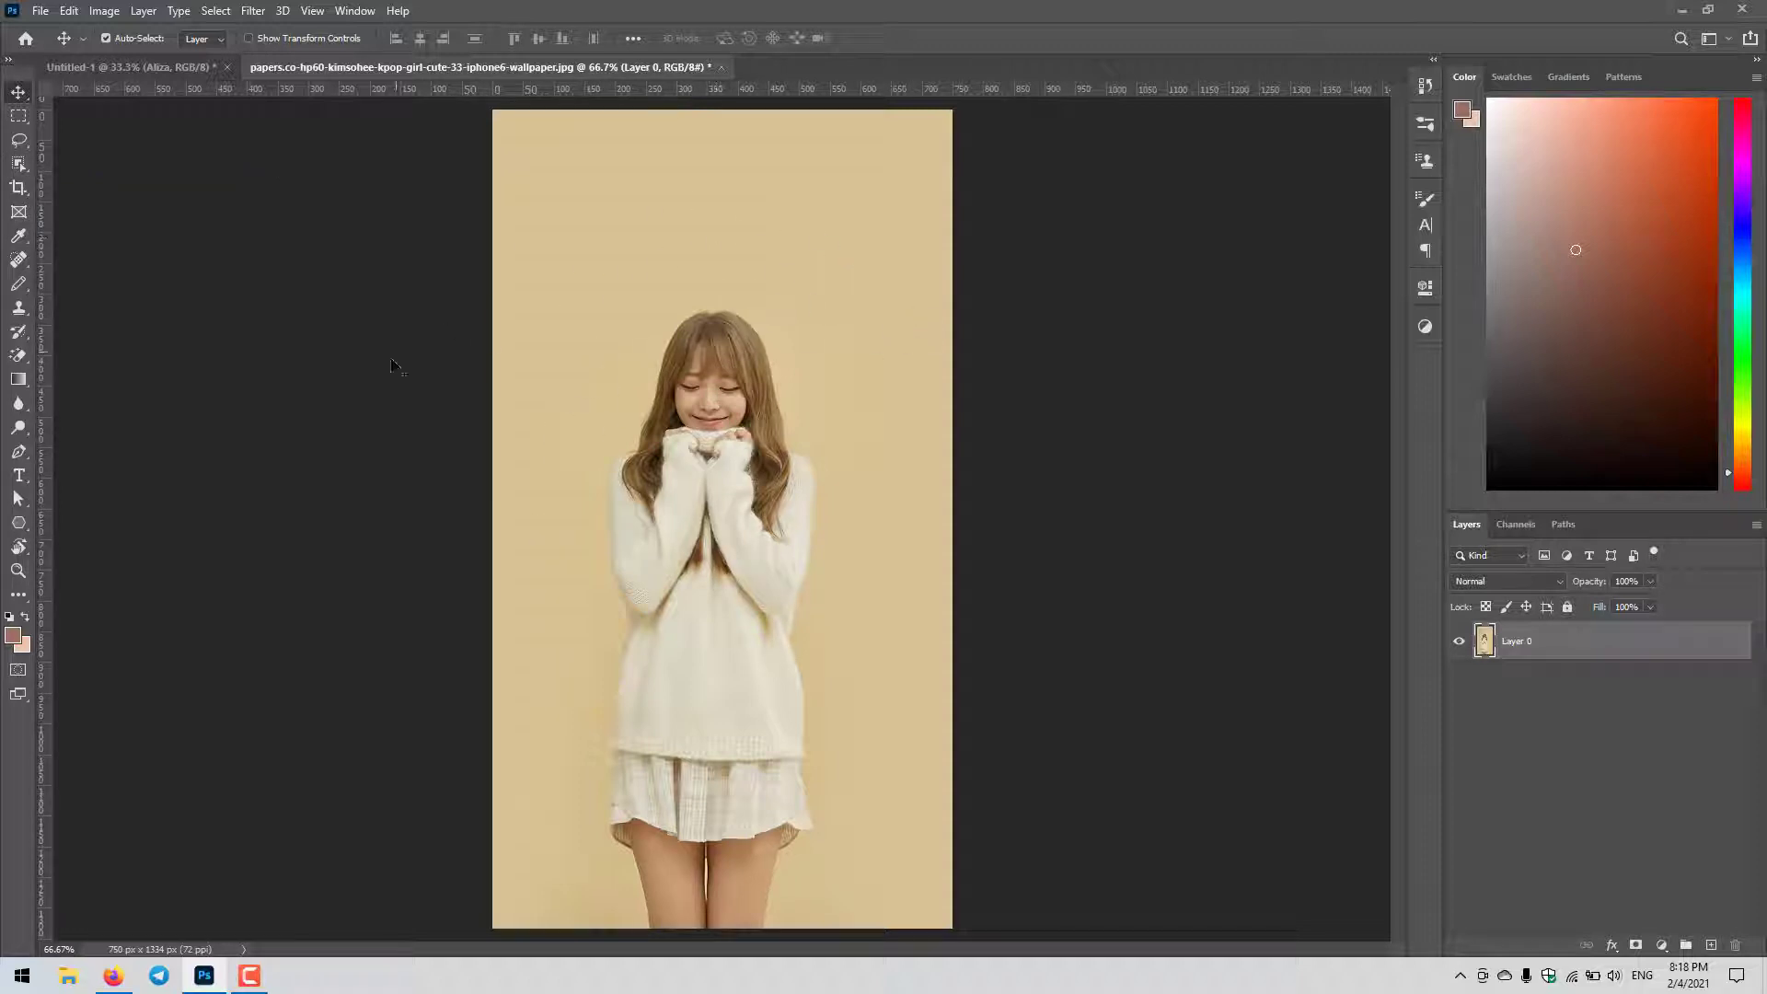
left_click(20, 164)
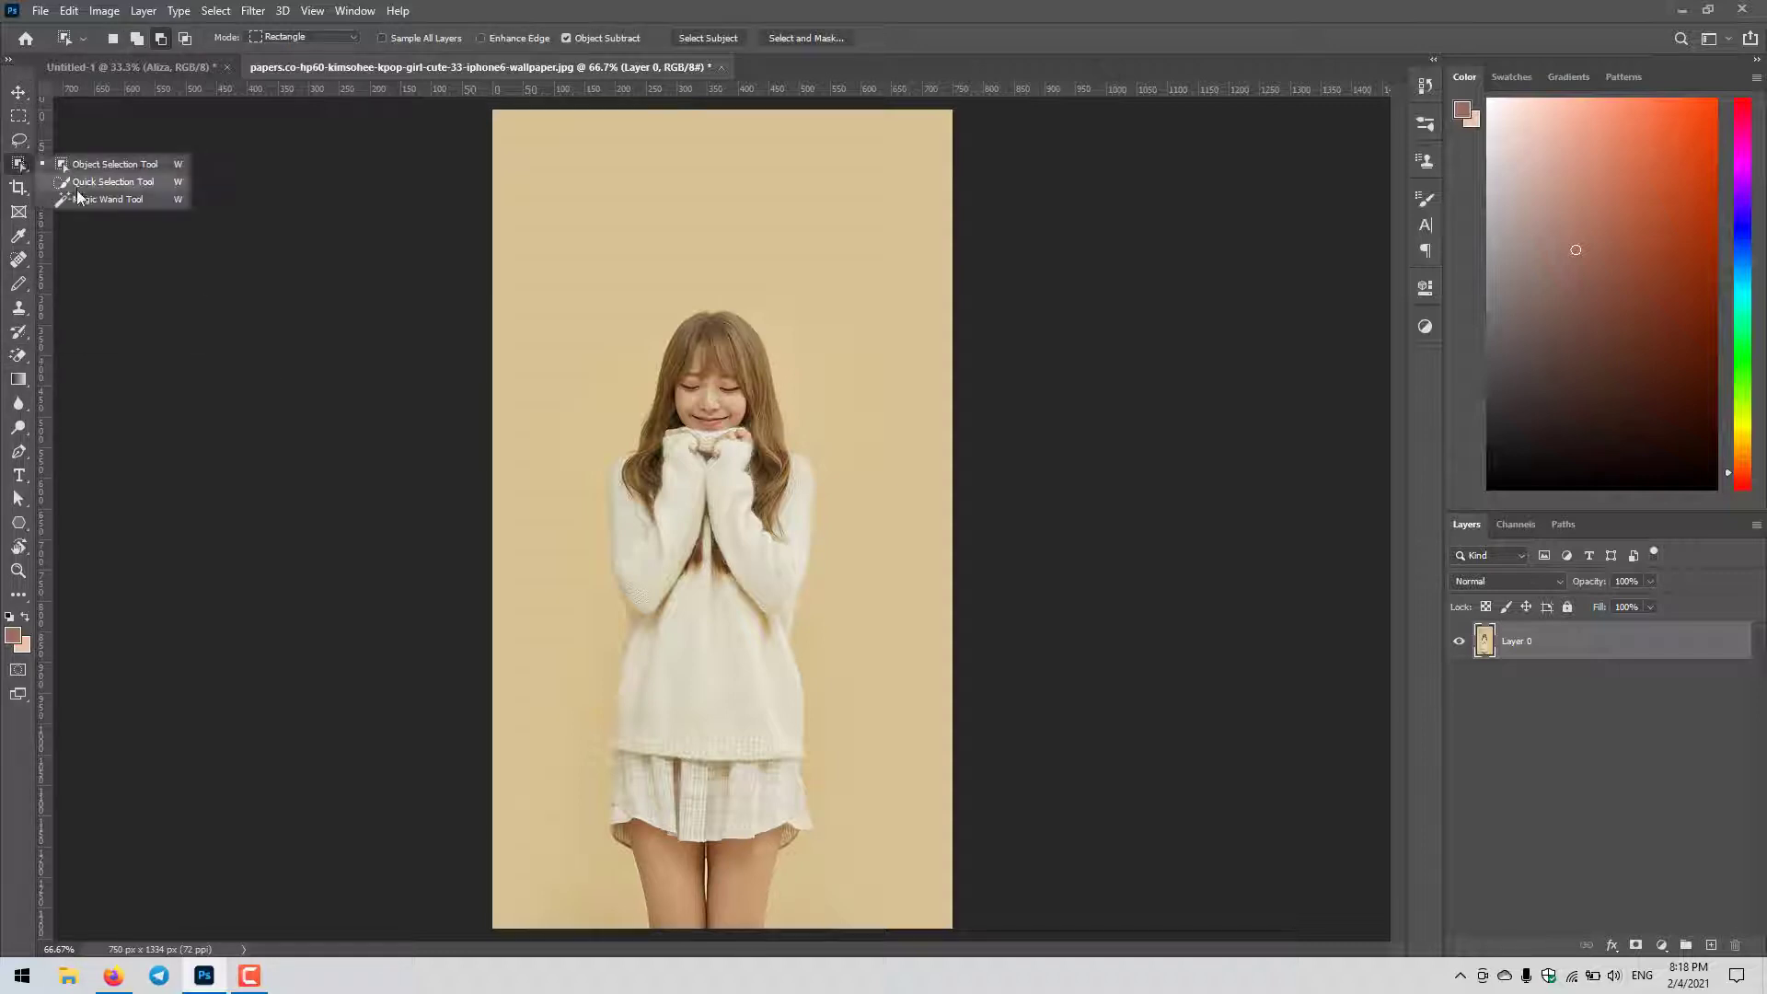
left_click(71, 197)
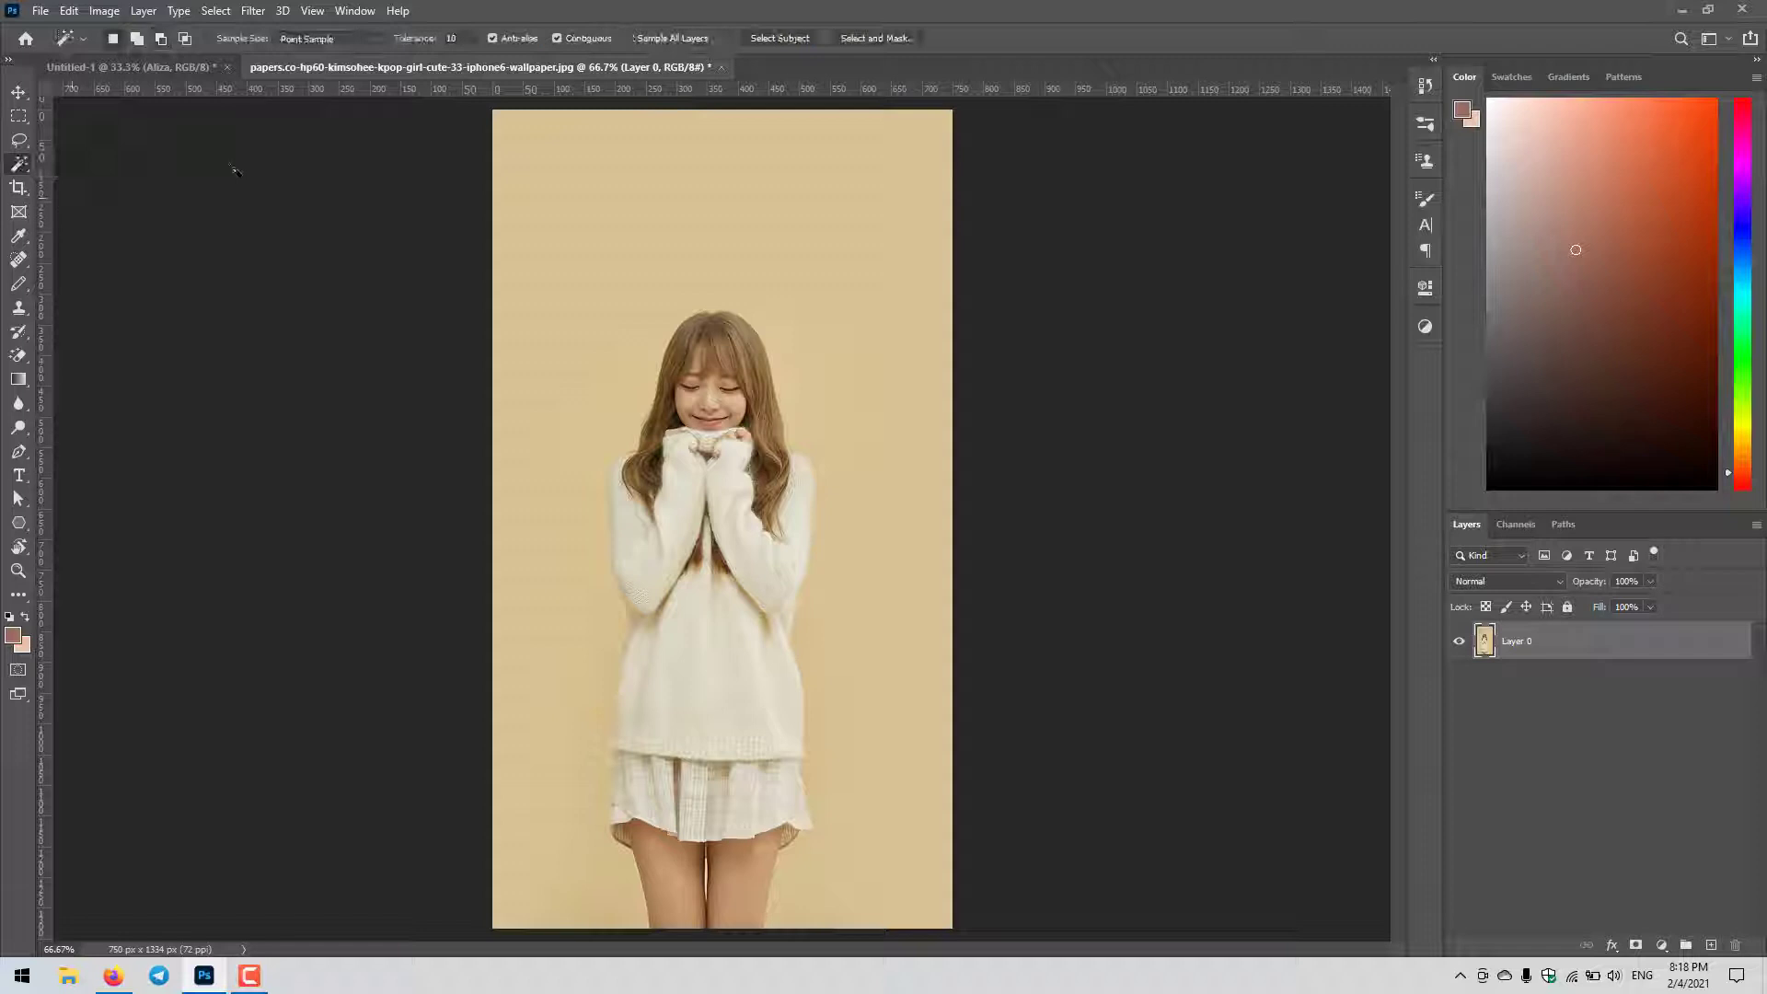
left_click(505, 175)
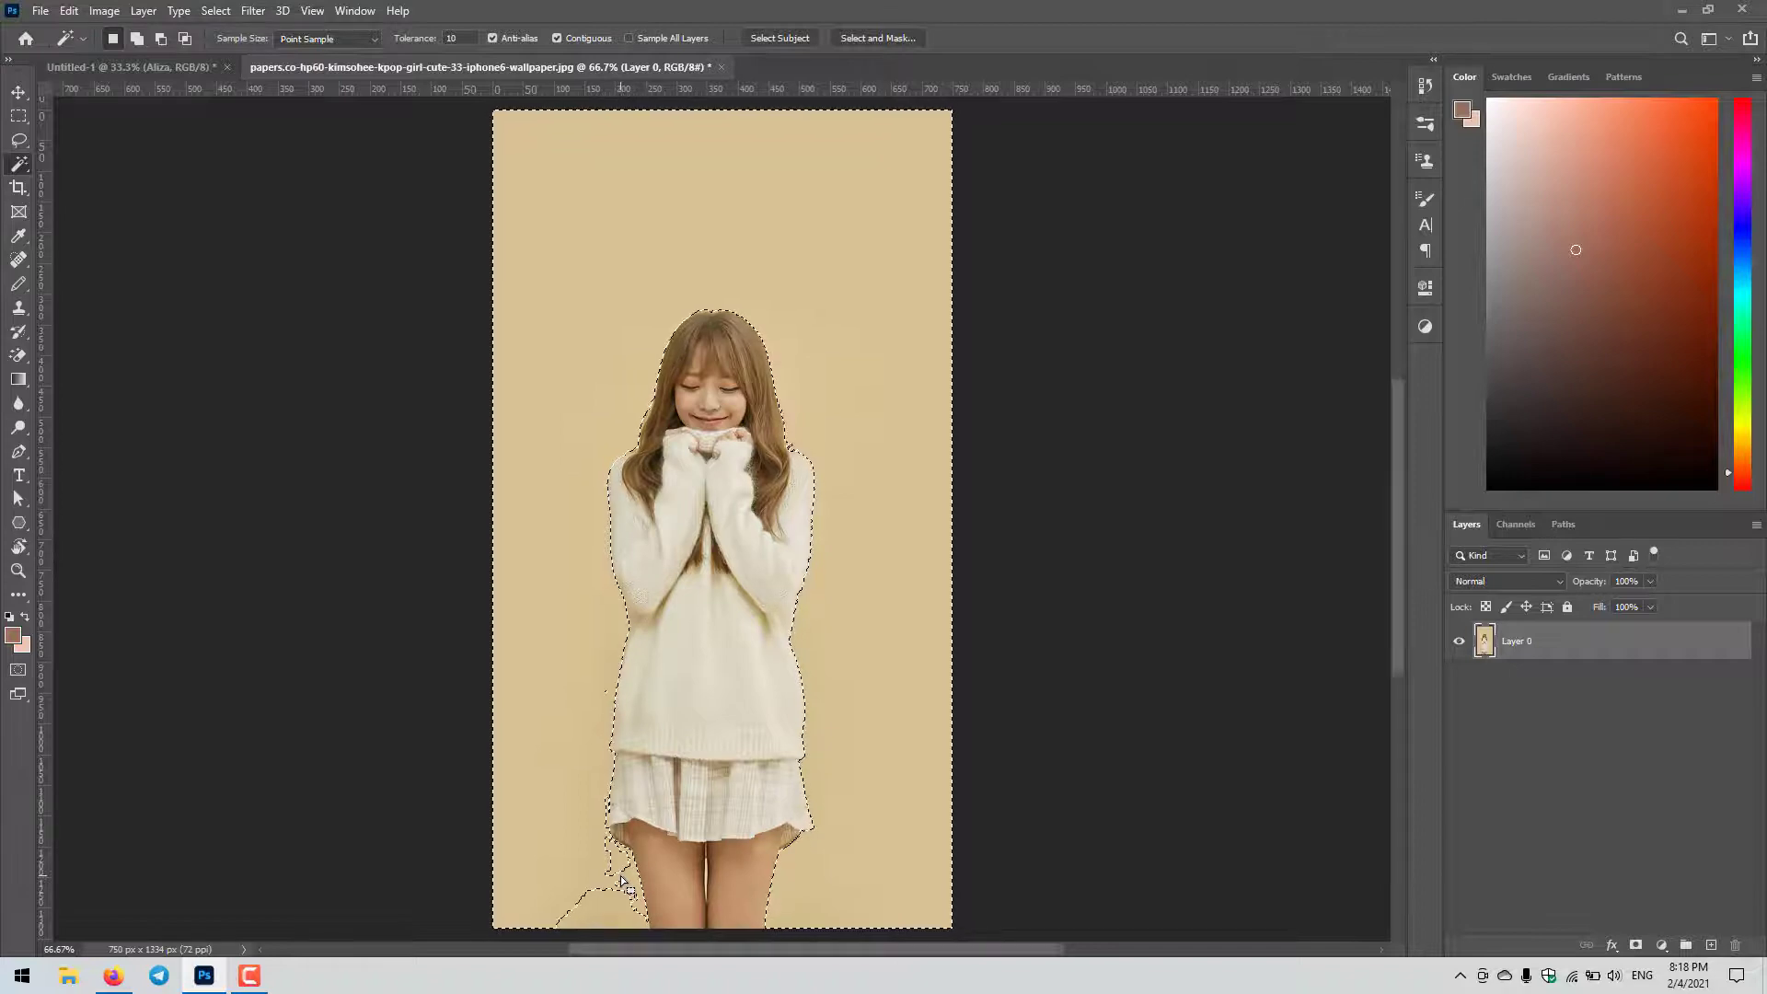
Scroll around the photo to inspect the selection edge around the girl
scroll(645, 885, "up", 3)
scroll(650, 889, "up", 2)
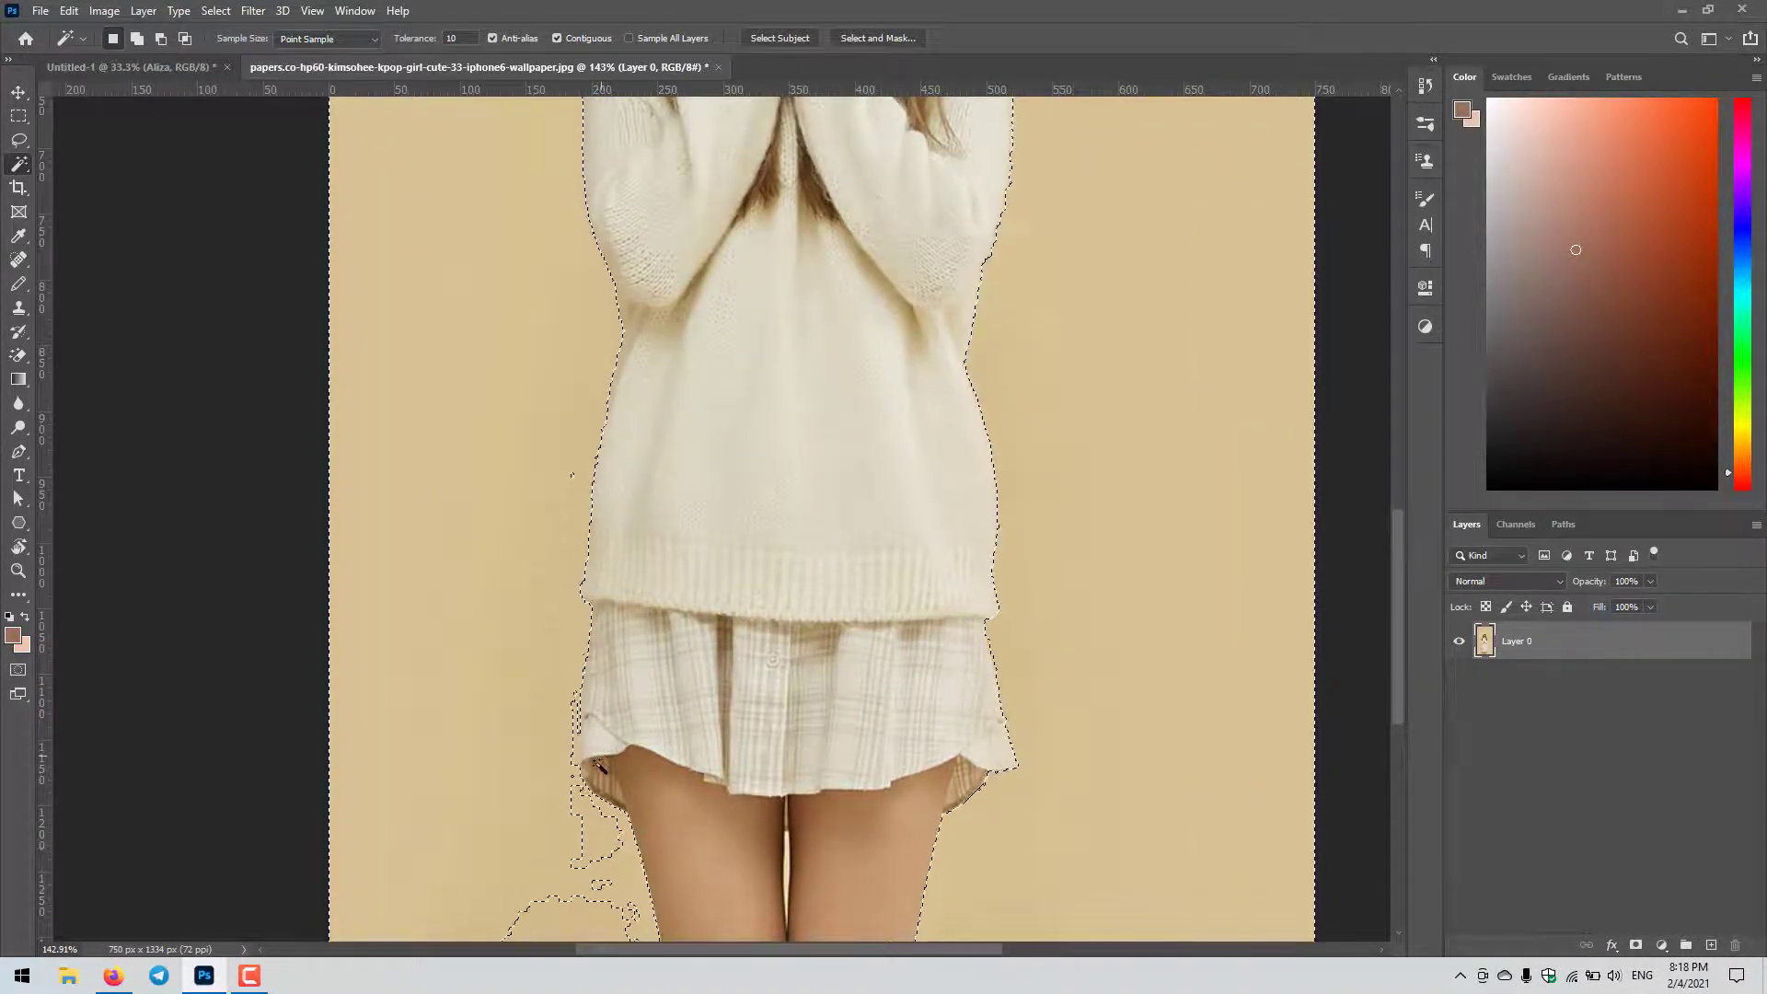
scroll(592, 691, "up", 1)
scroll(580, 737, "up", 1)
scroll(580, 730, "up", 2)
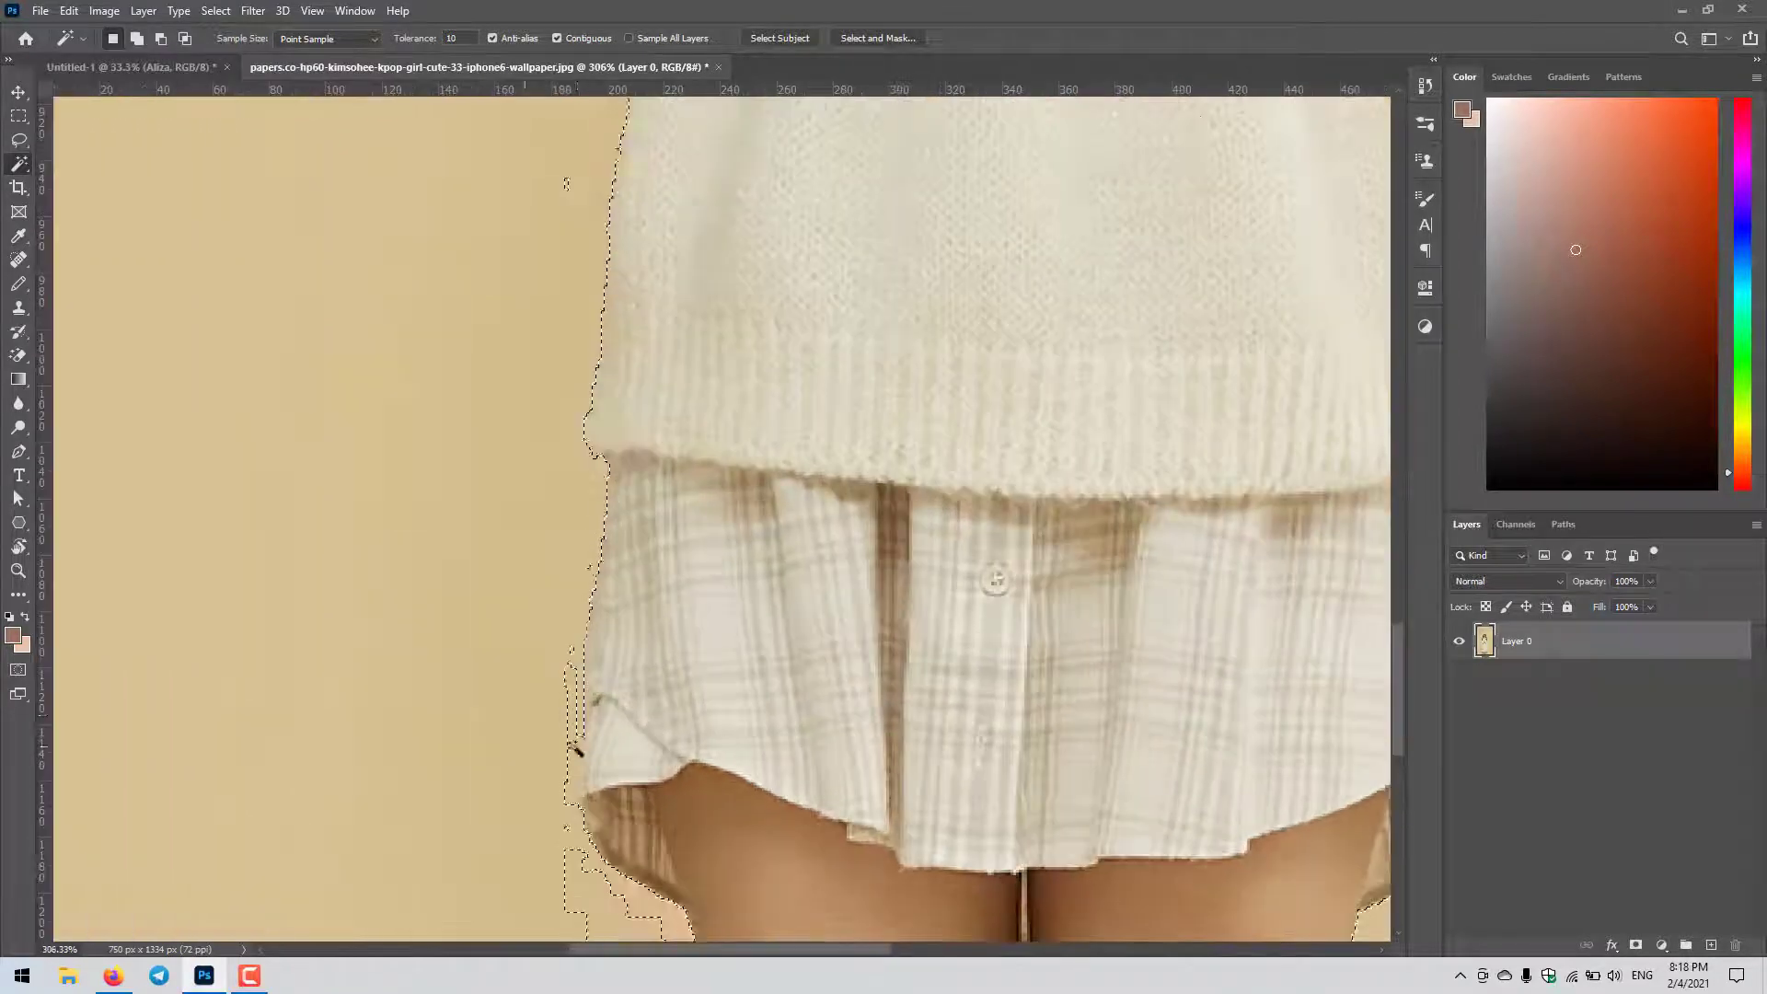
scroll(584, 731, "down", 2)
scroll(583, 731, "down", 2)
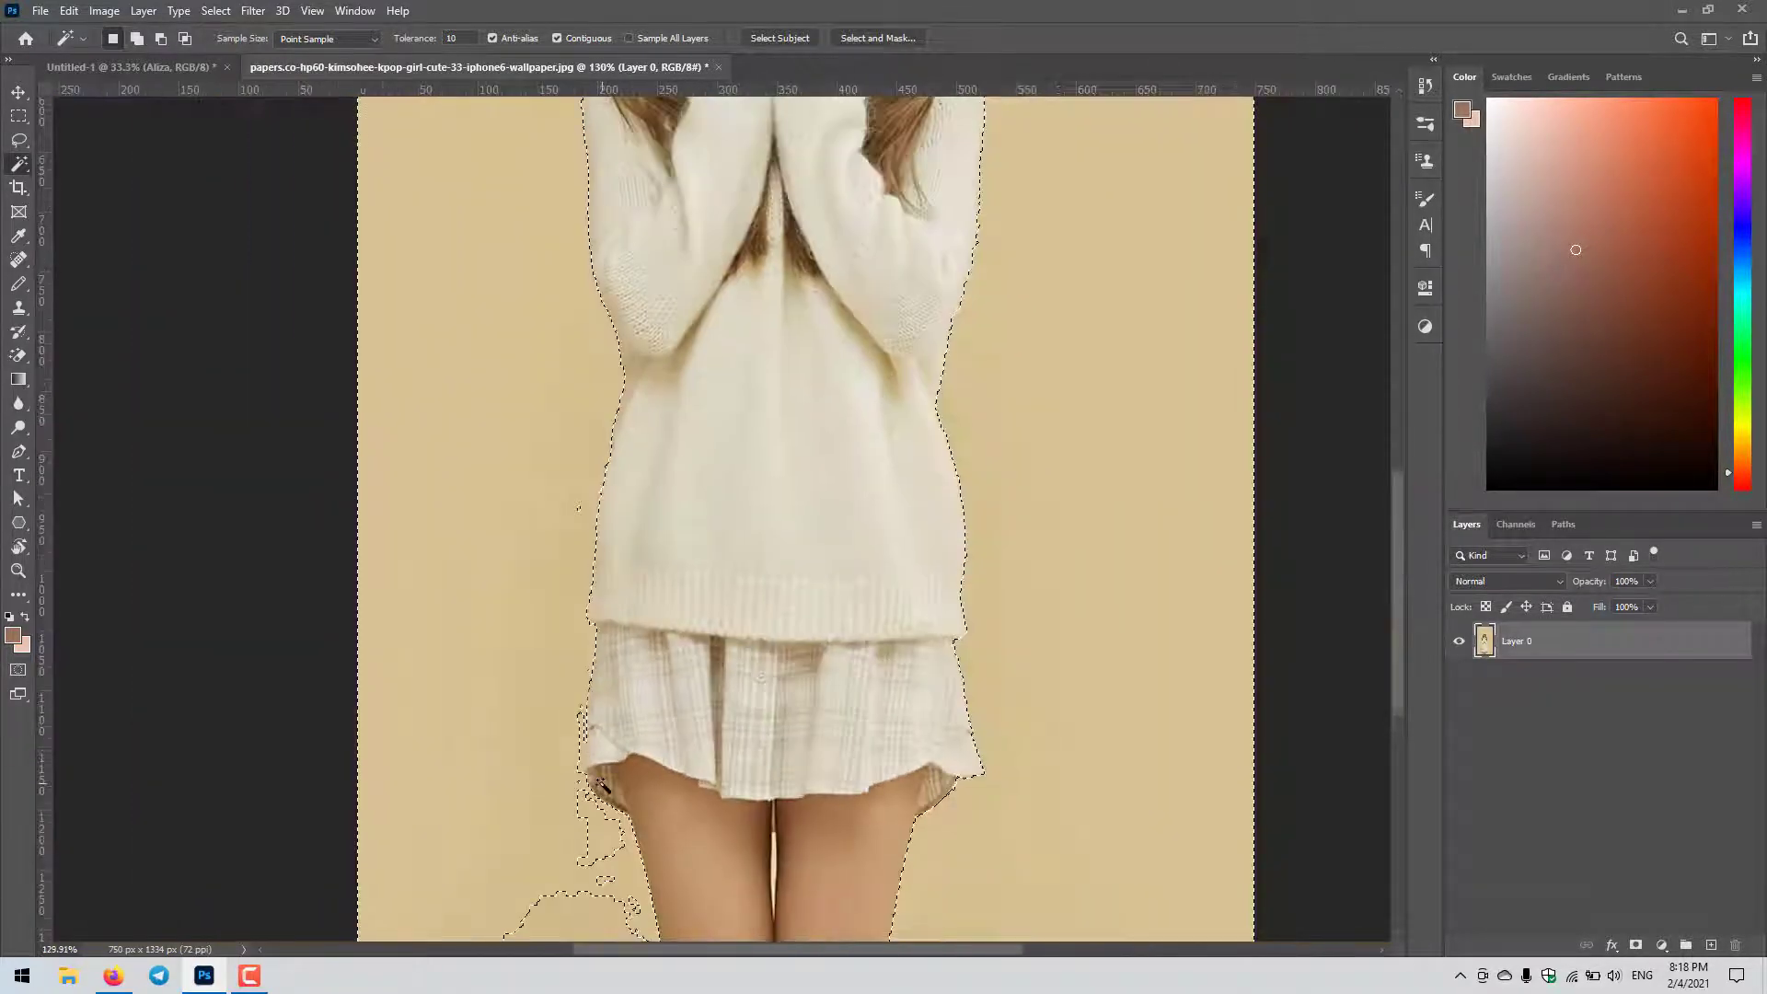
scroll(599, 774, "down", 3)
scroll(648, 226, "up", 1)
scroll(642, 229, "down", 2)
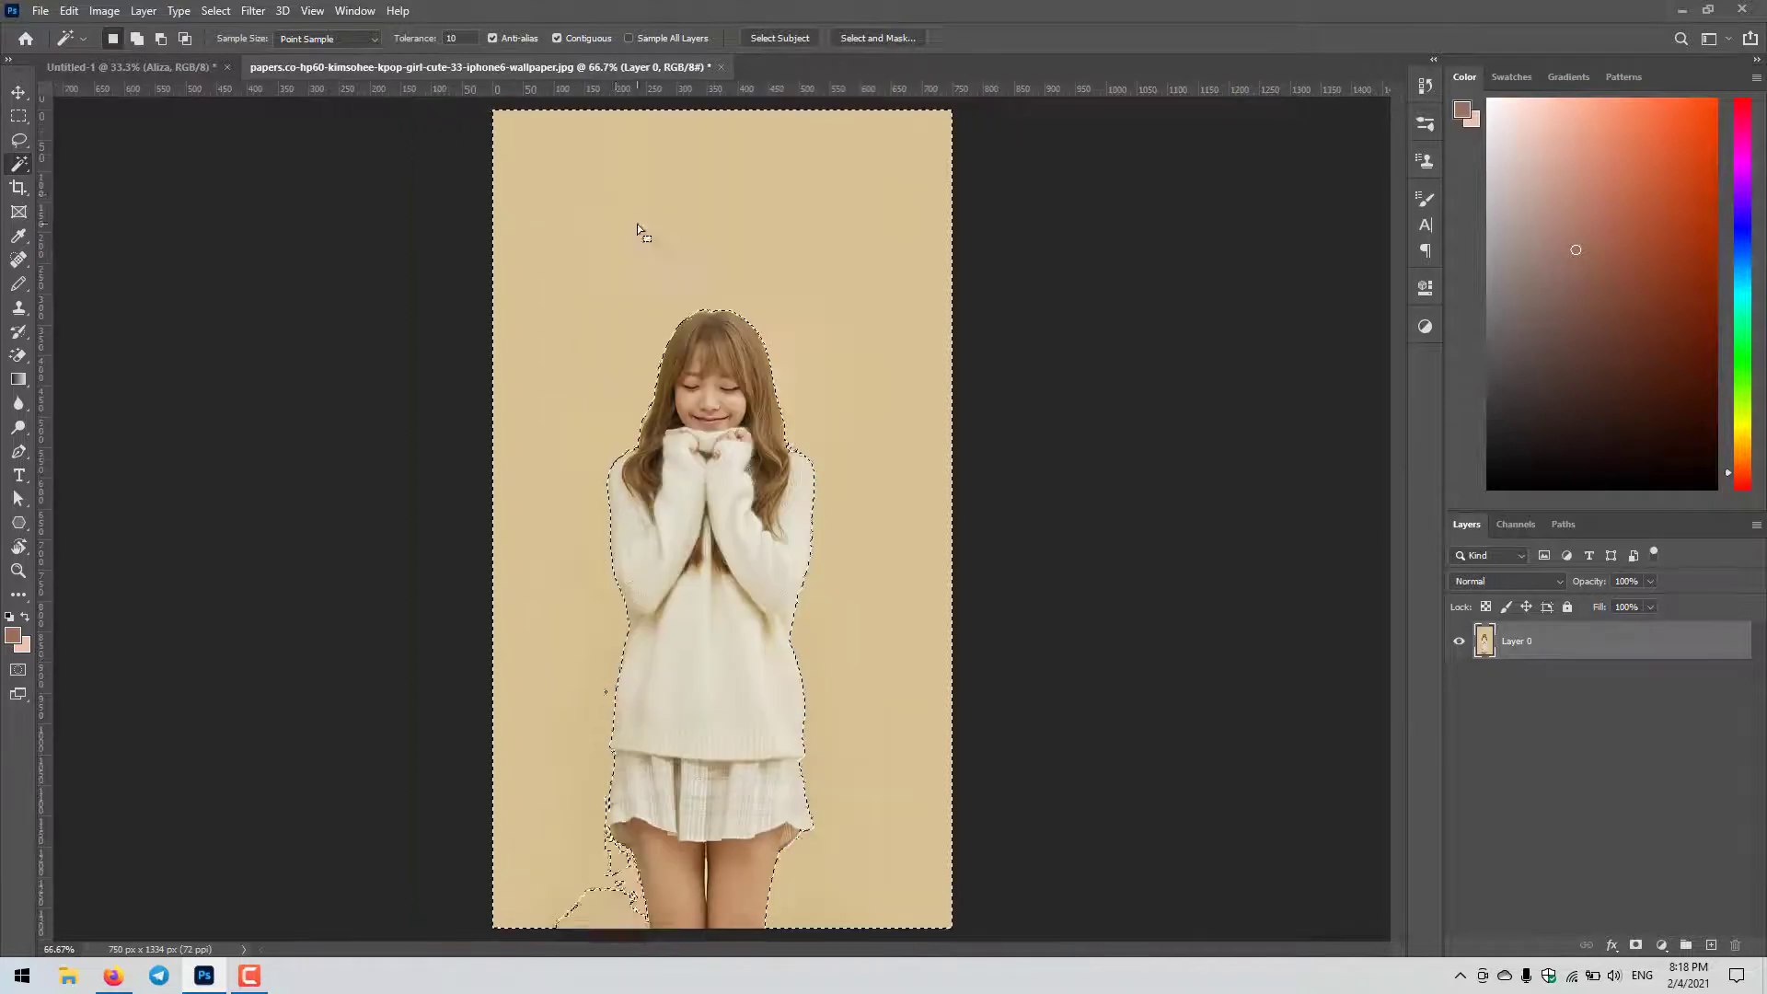
Set Magic Wand tolerance to 50 and reselect the beige background
double_click(452, 38)
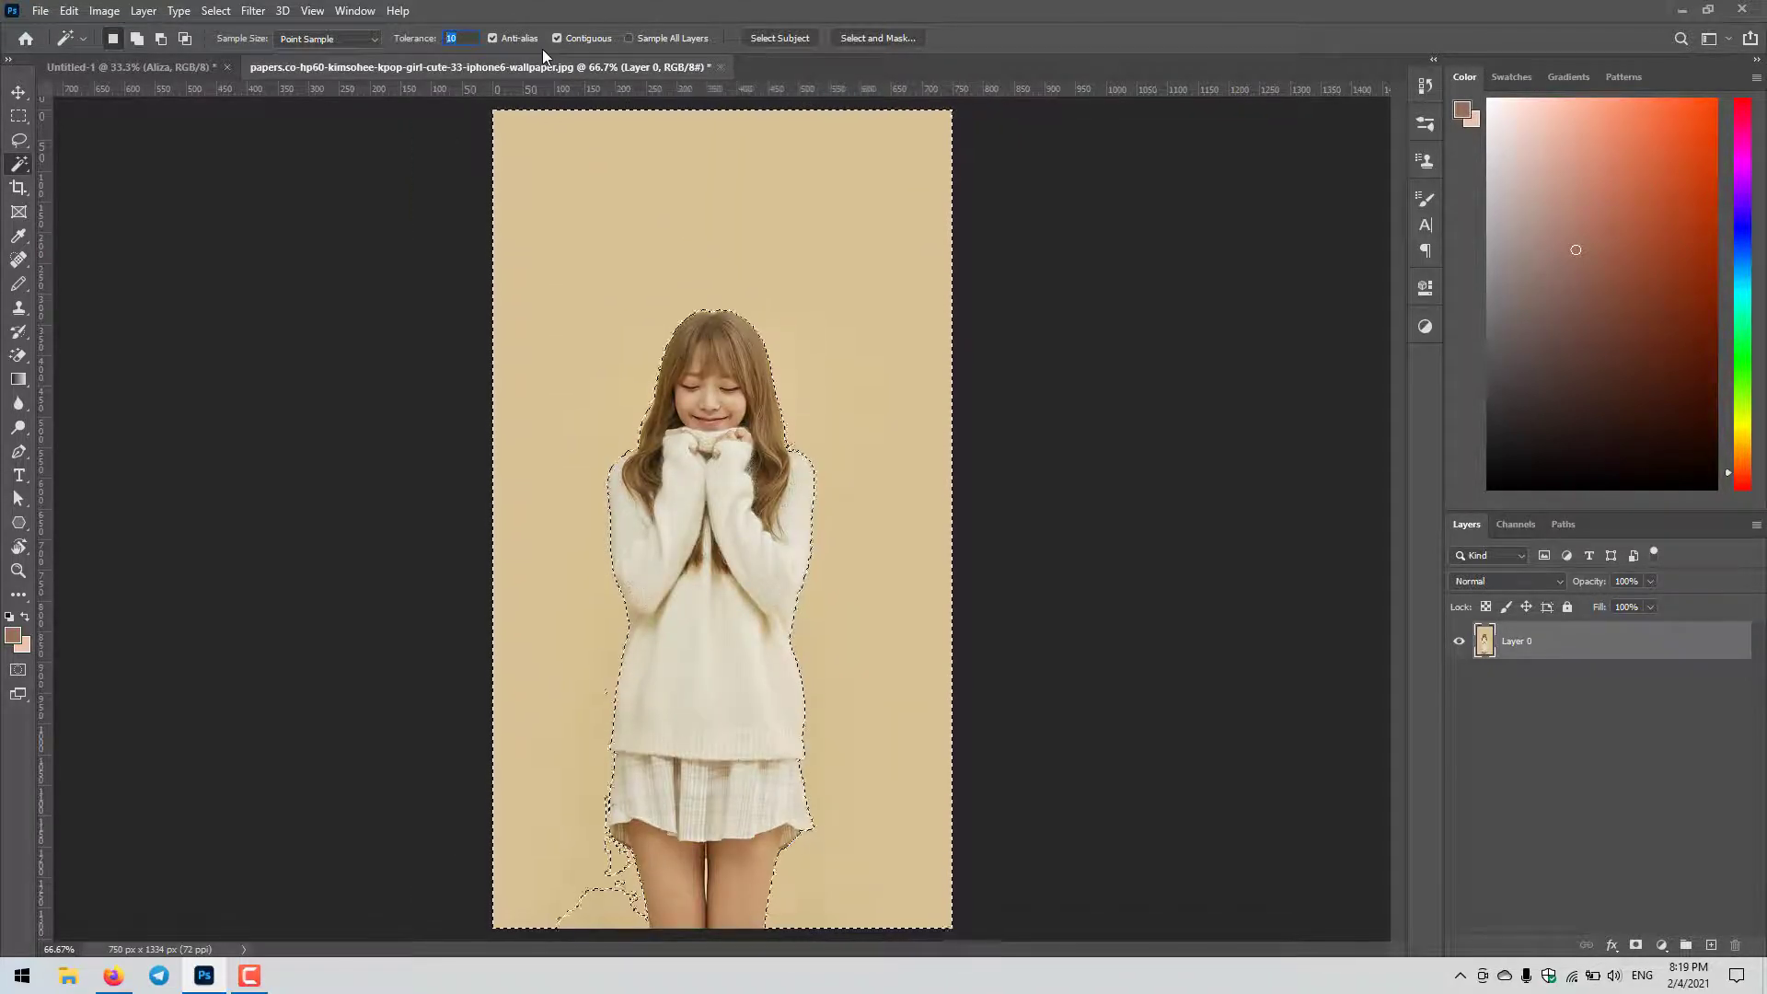
type("50")
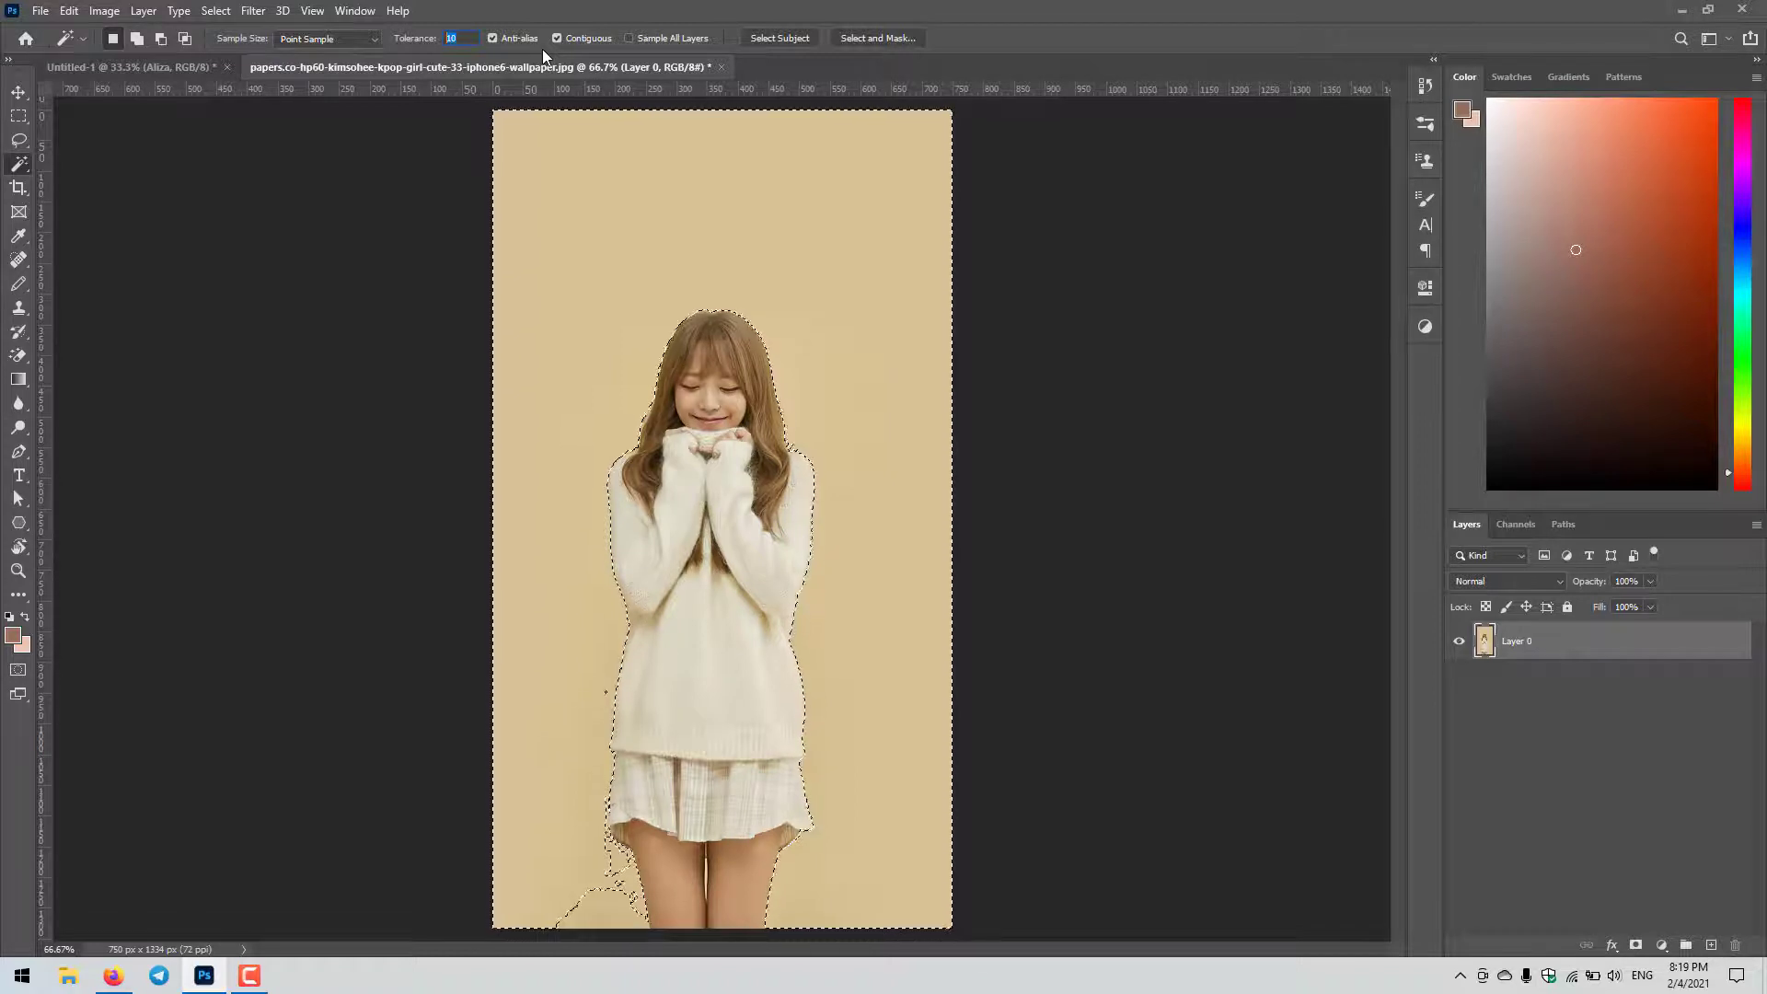
key("Return")
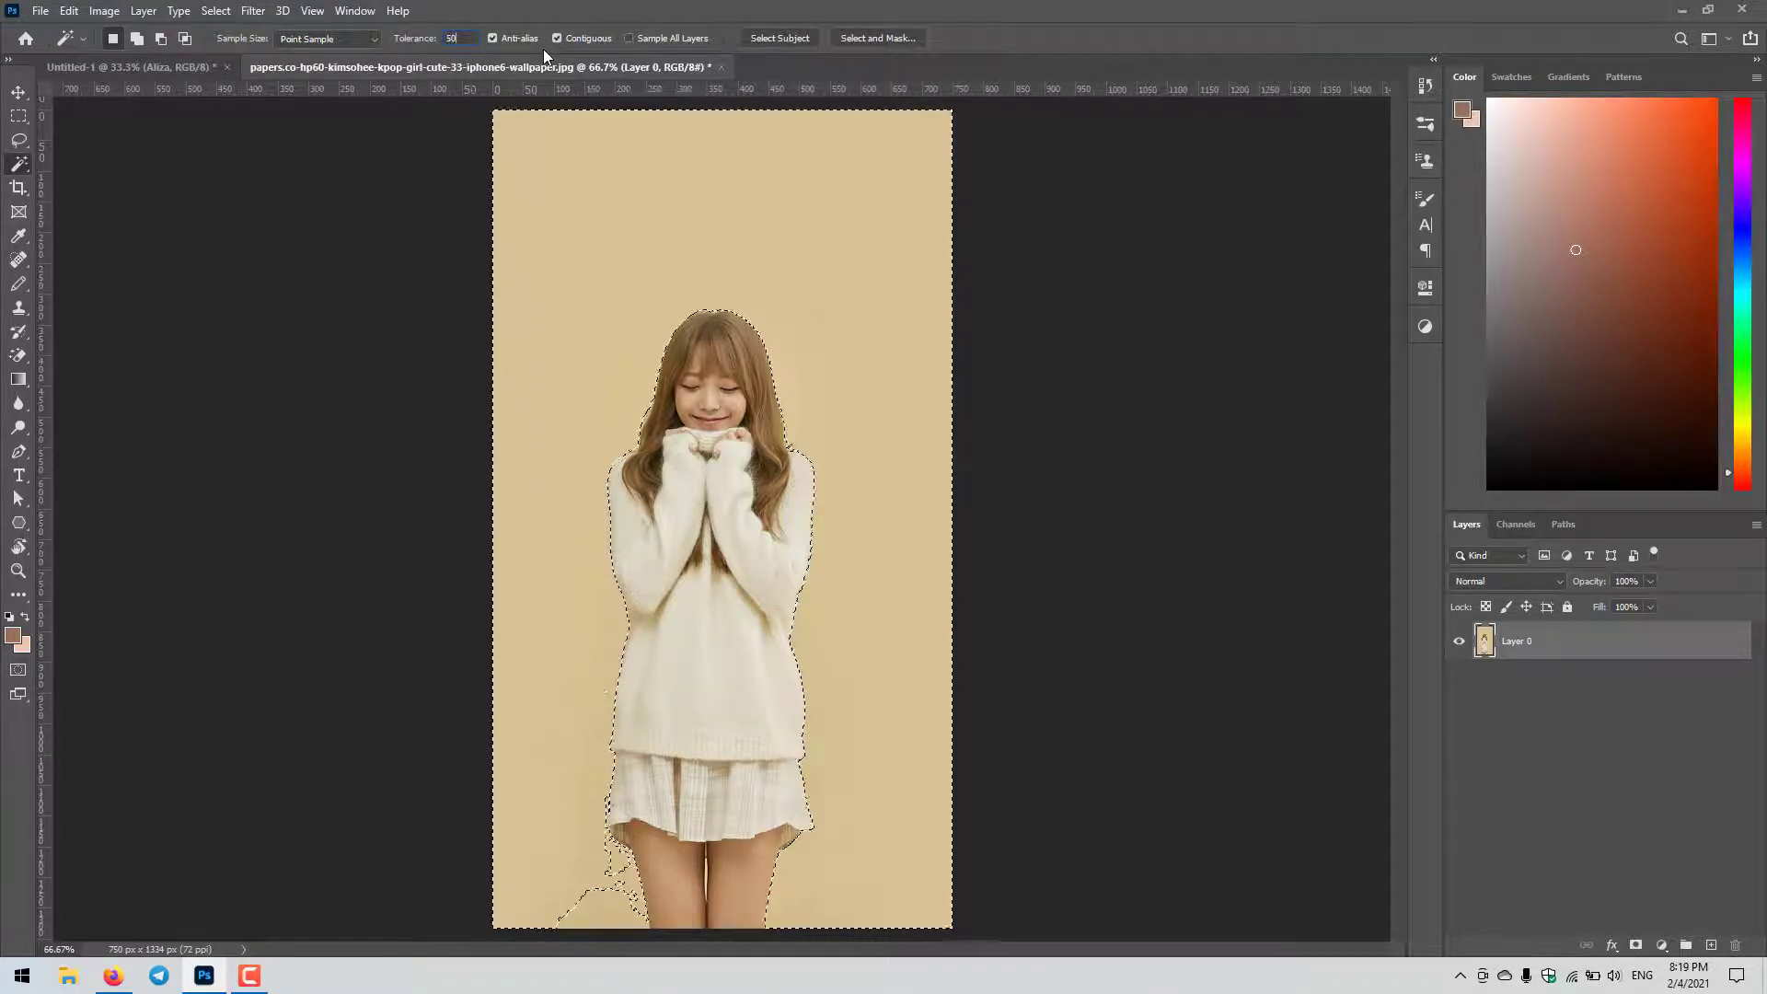
key("ctrl+d")
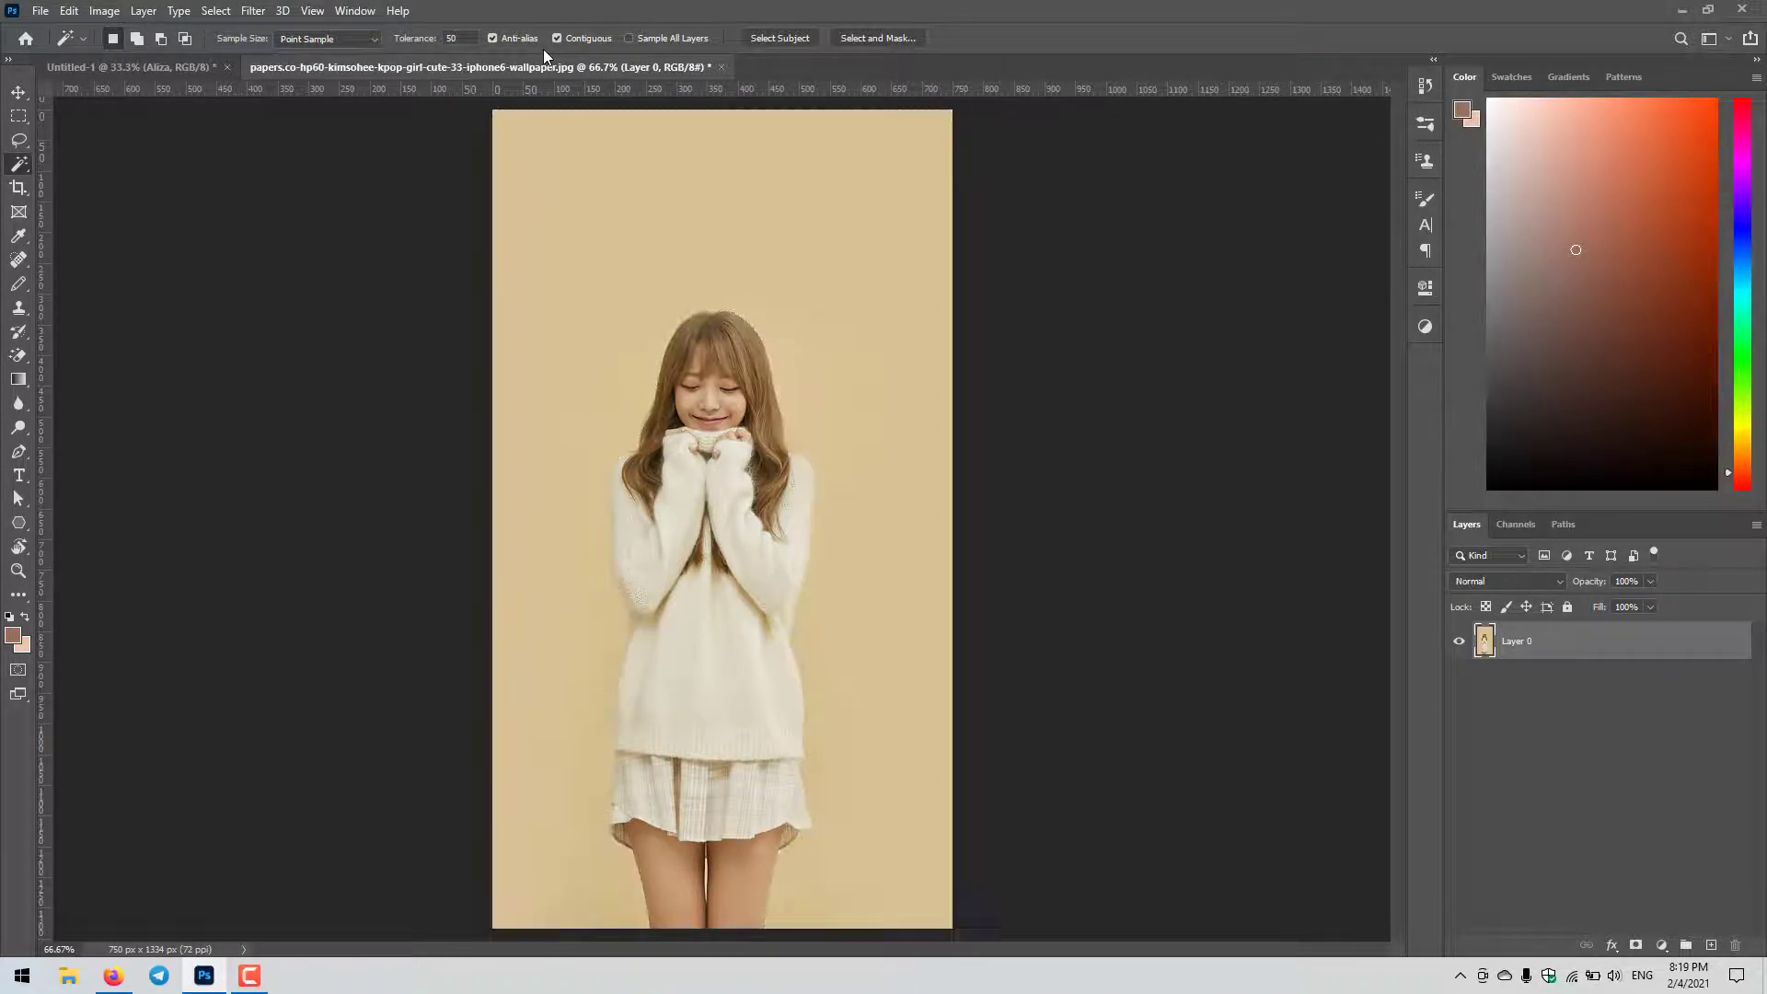
left_click(642, 250)
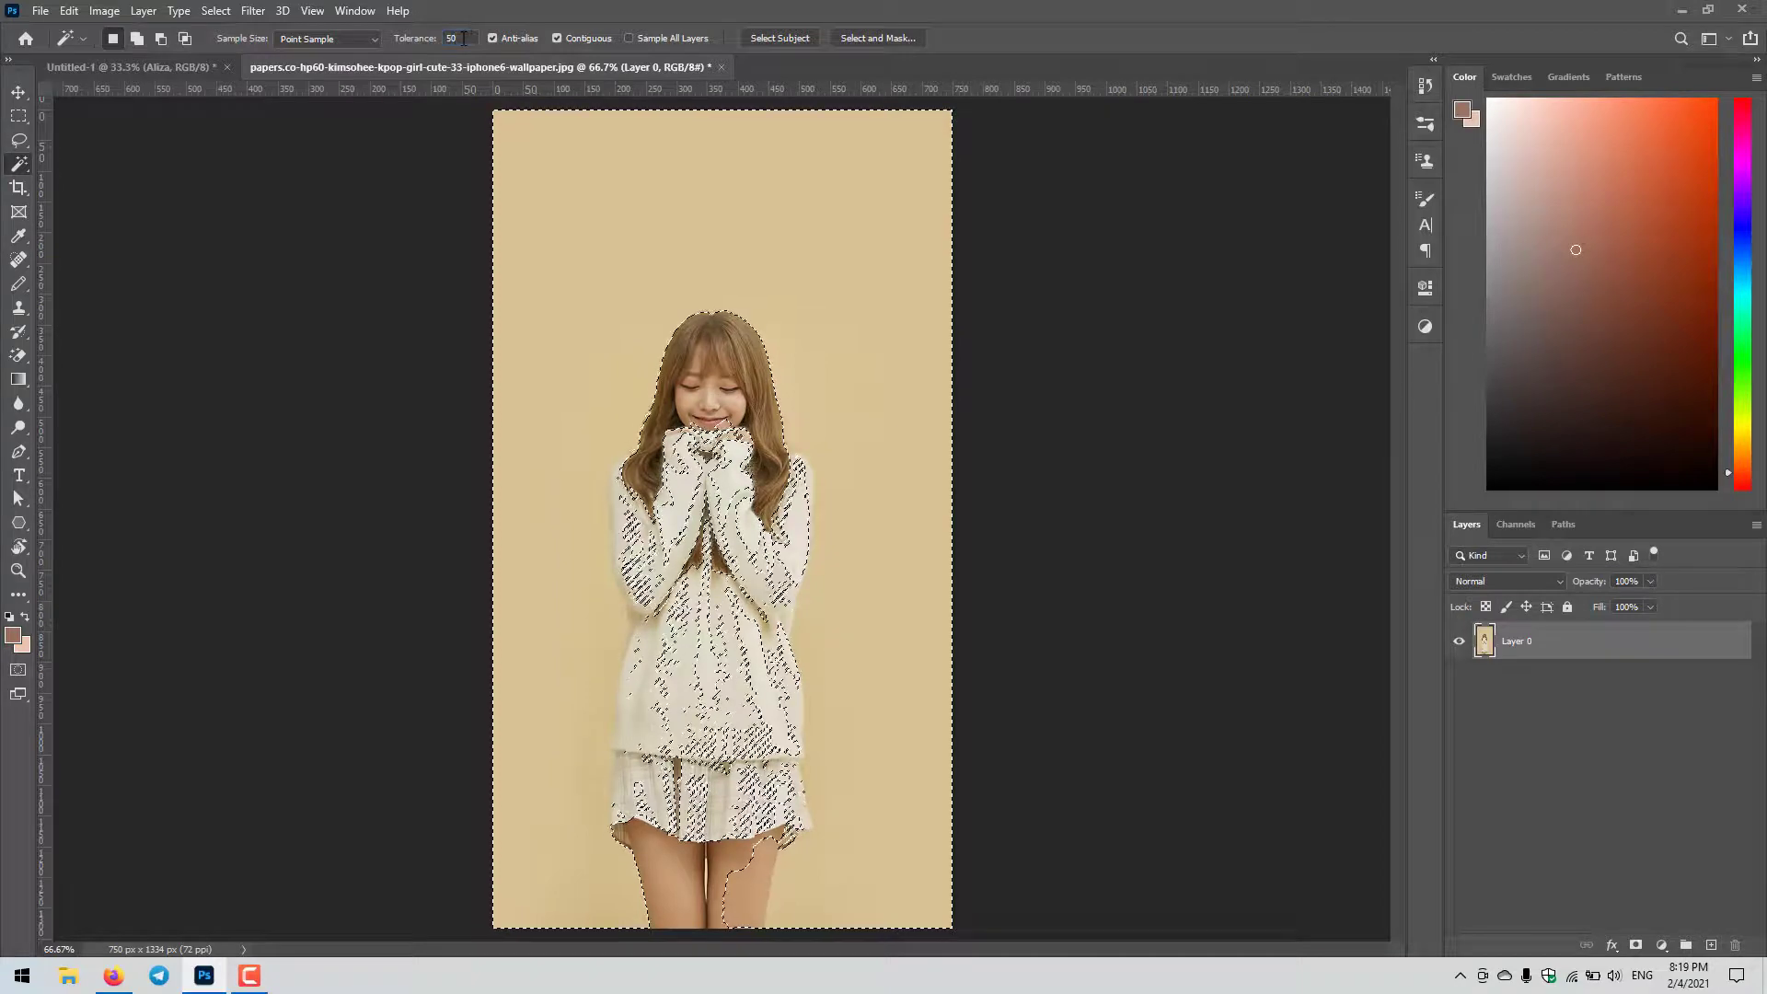
Retry the background selection at tolerance 30, then 15, so it hugs the girl's outline
type("30")
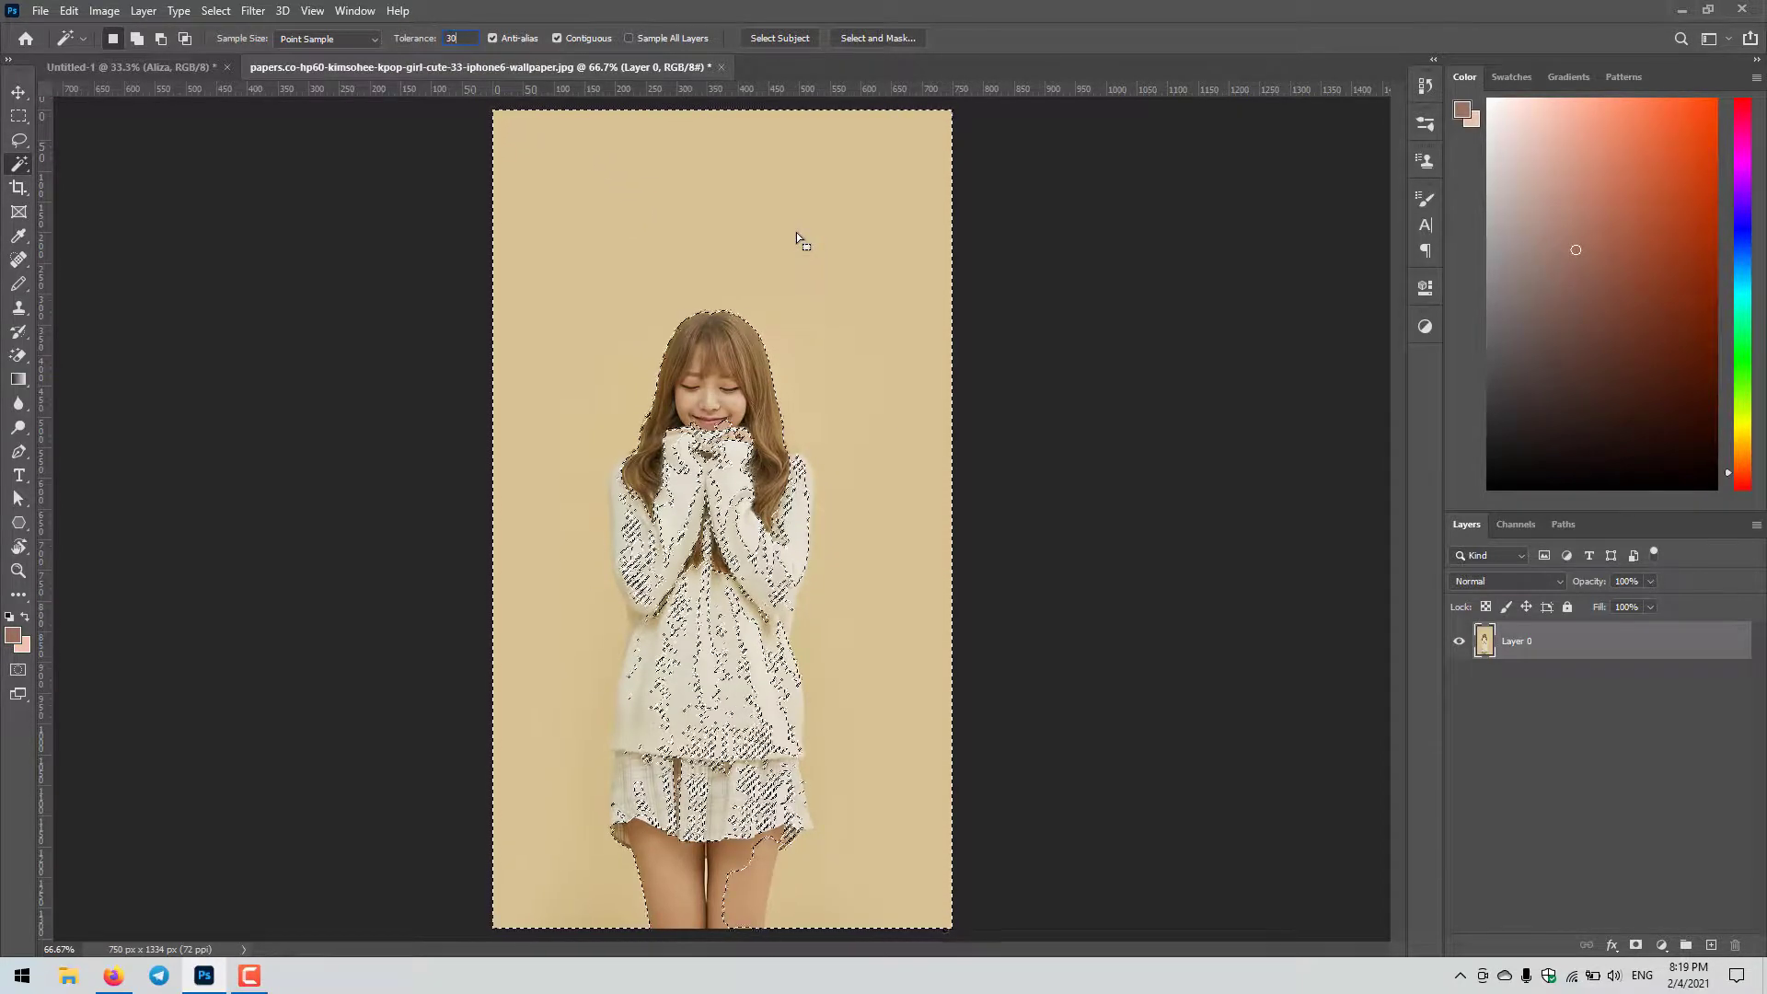
key("ctrl+d")
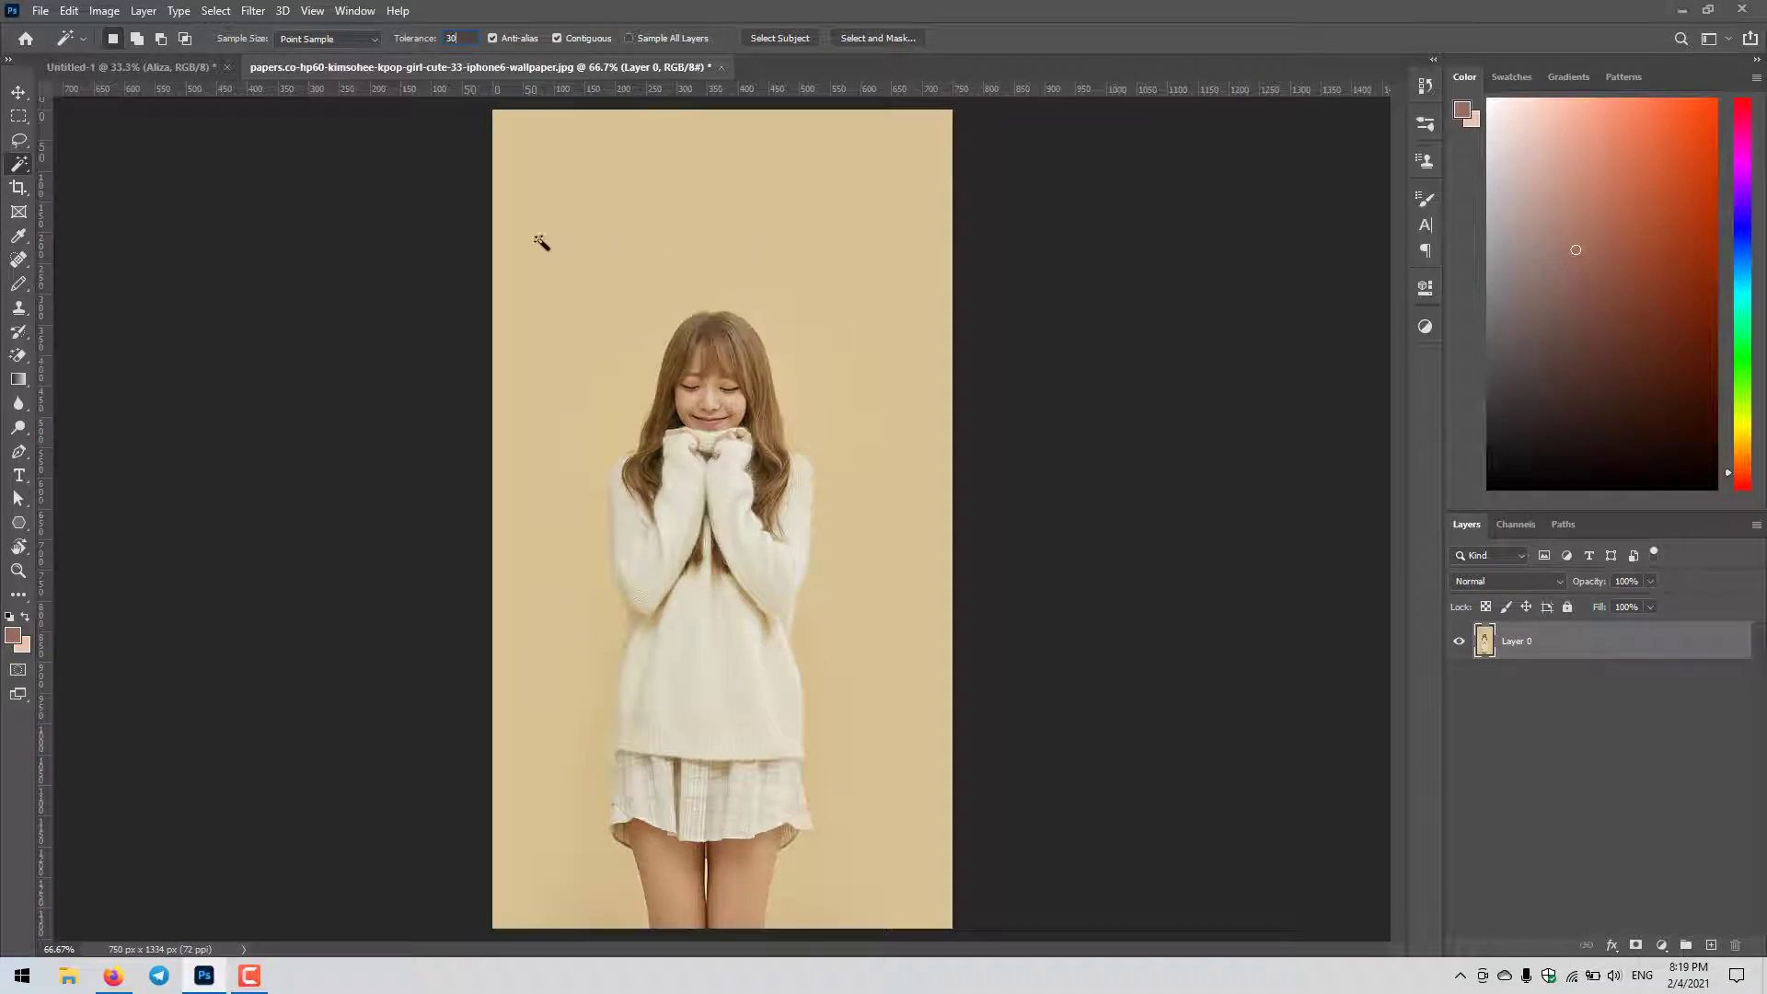
left_click(568, 271)
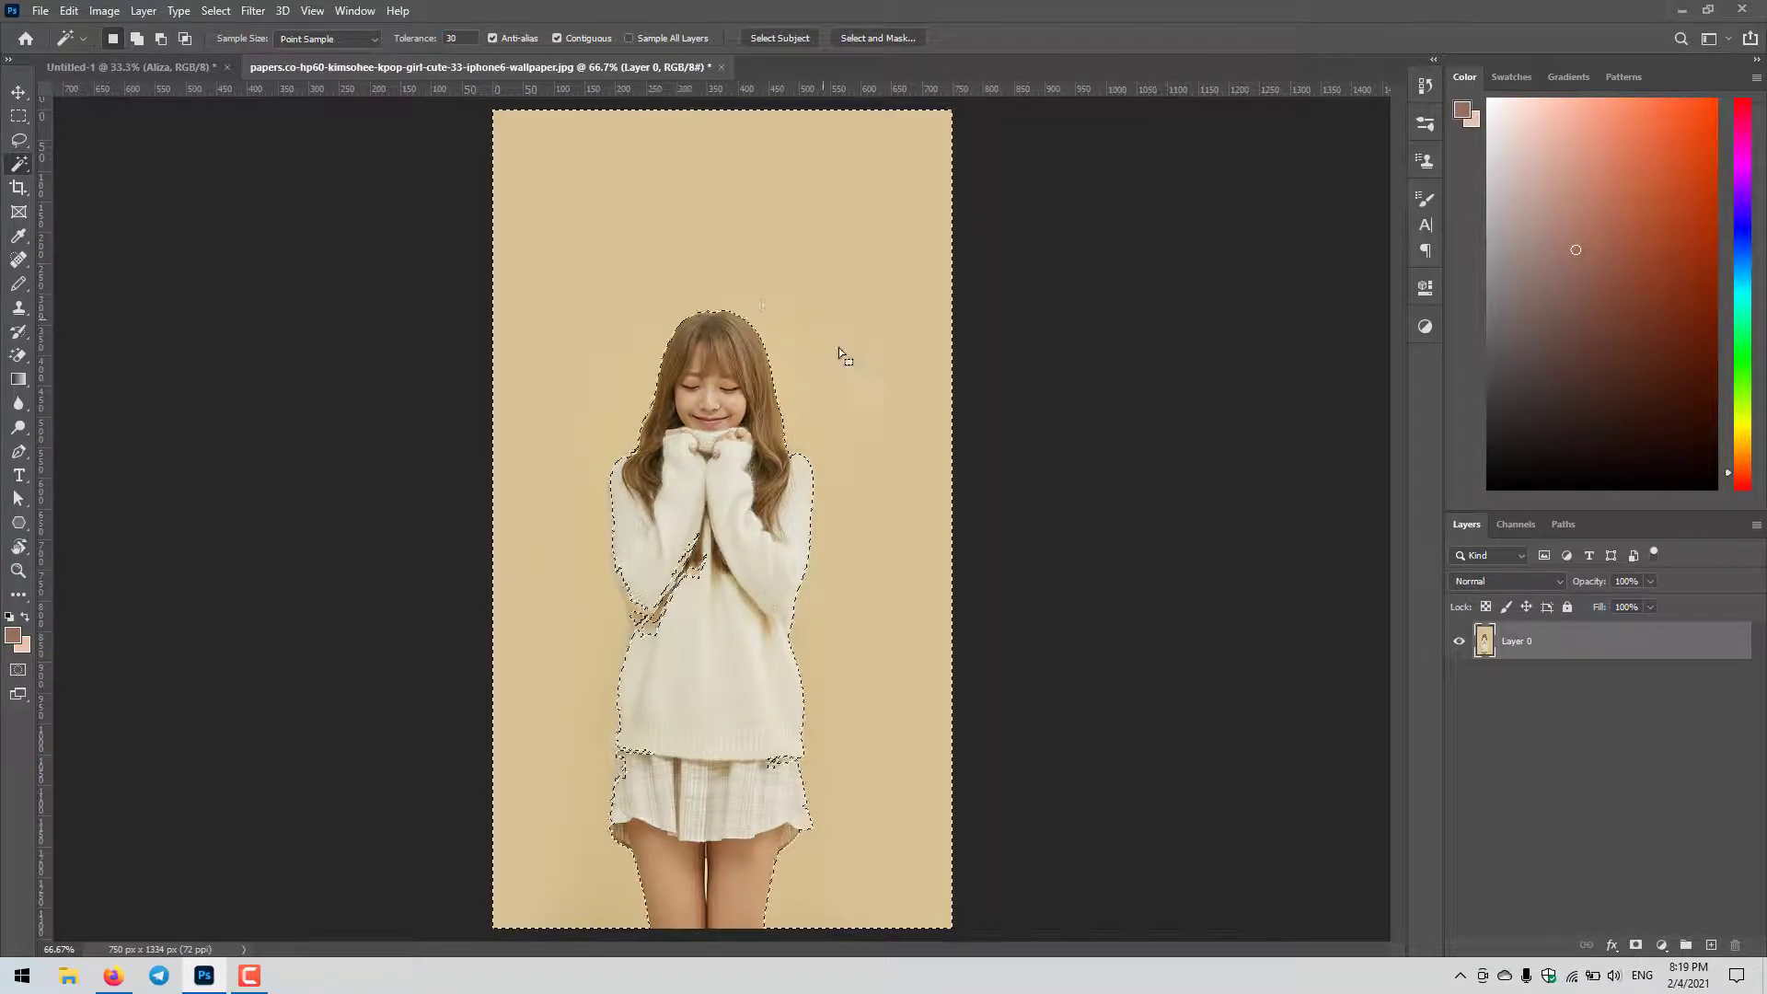
double_click(456, 37)
type("15")
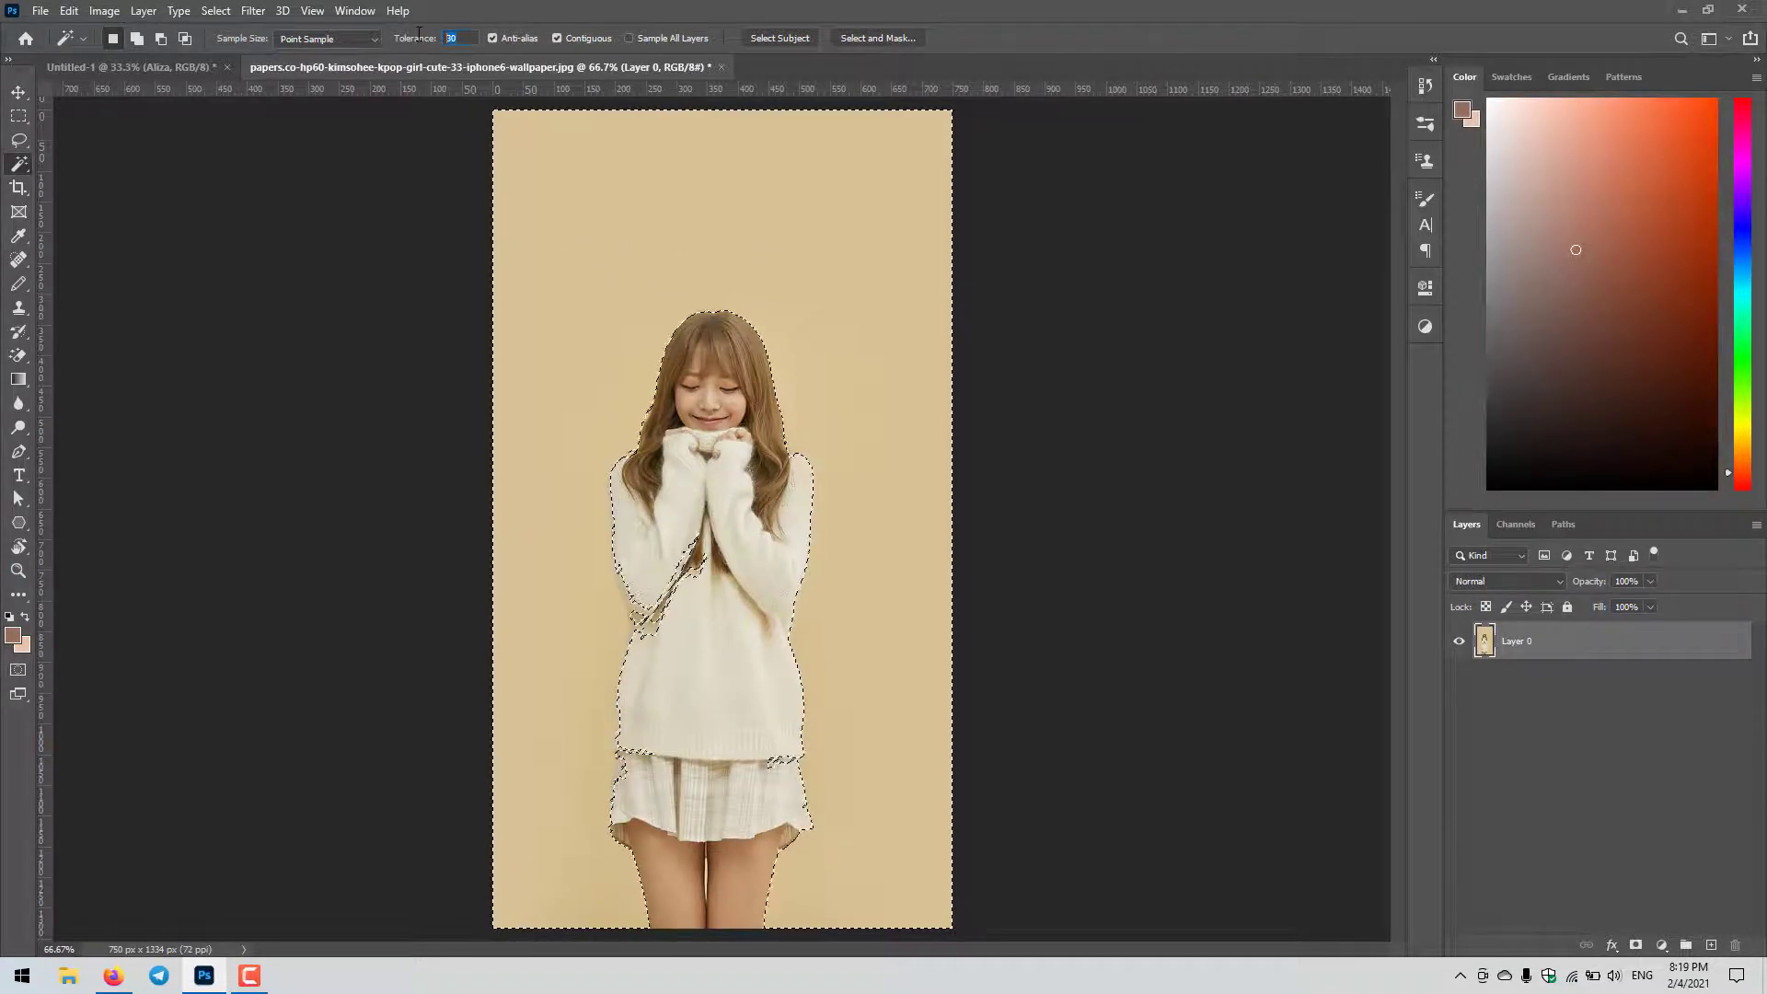
key("ctrl+d")
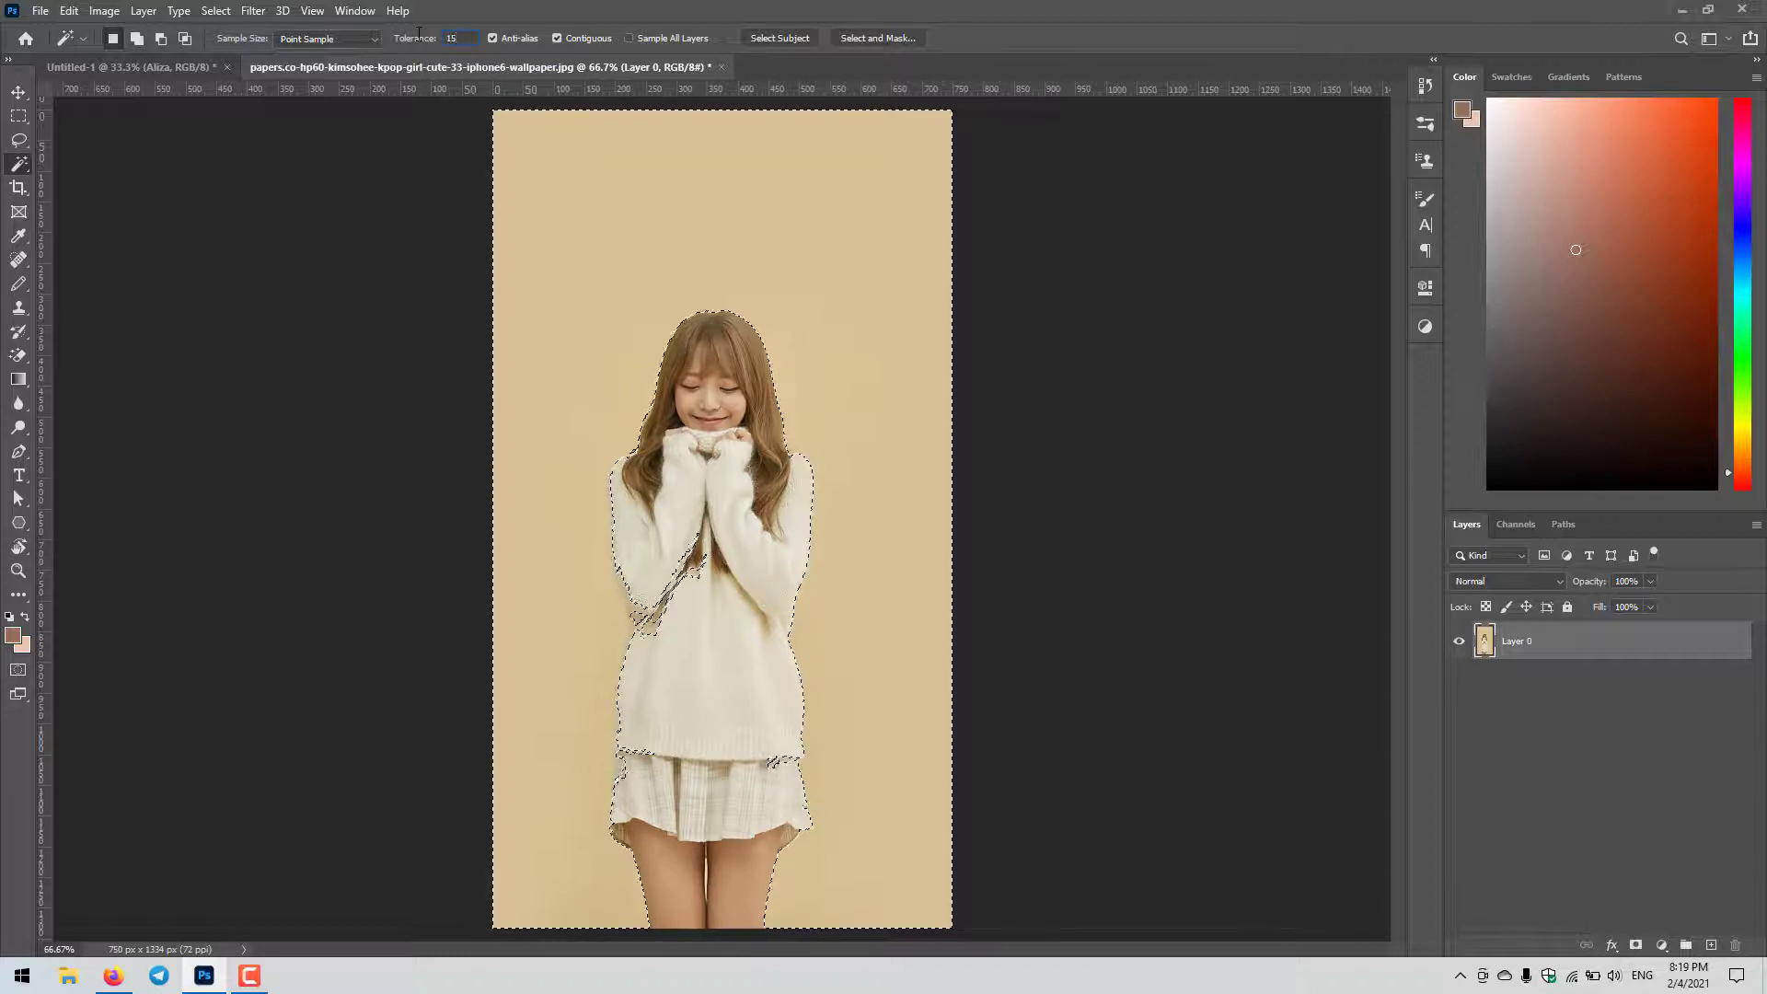
left_click(870, 432)
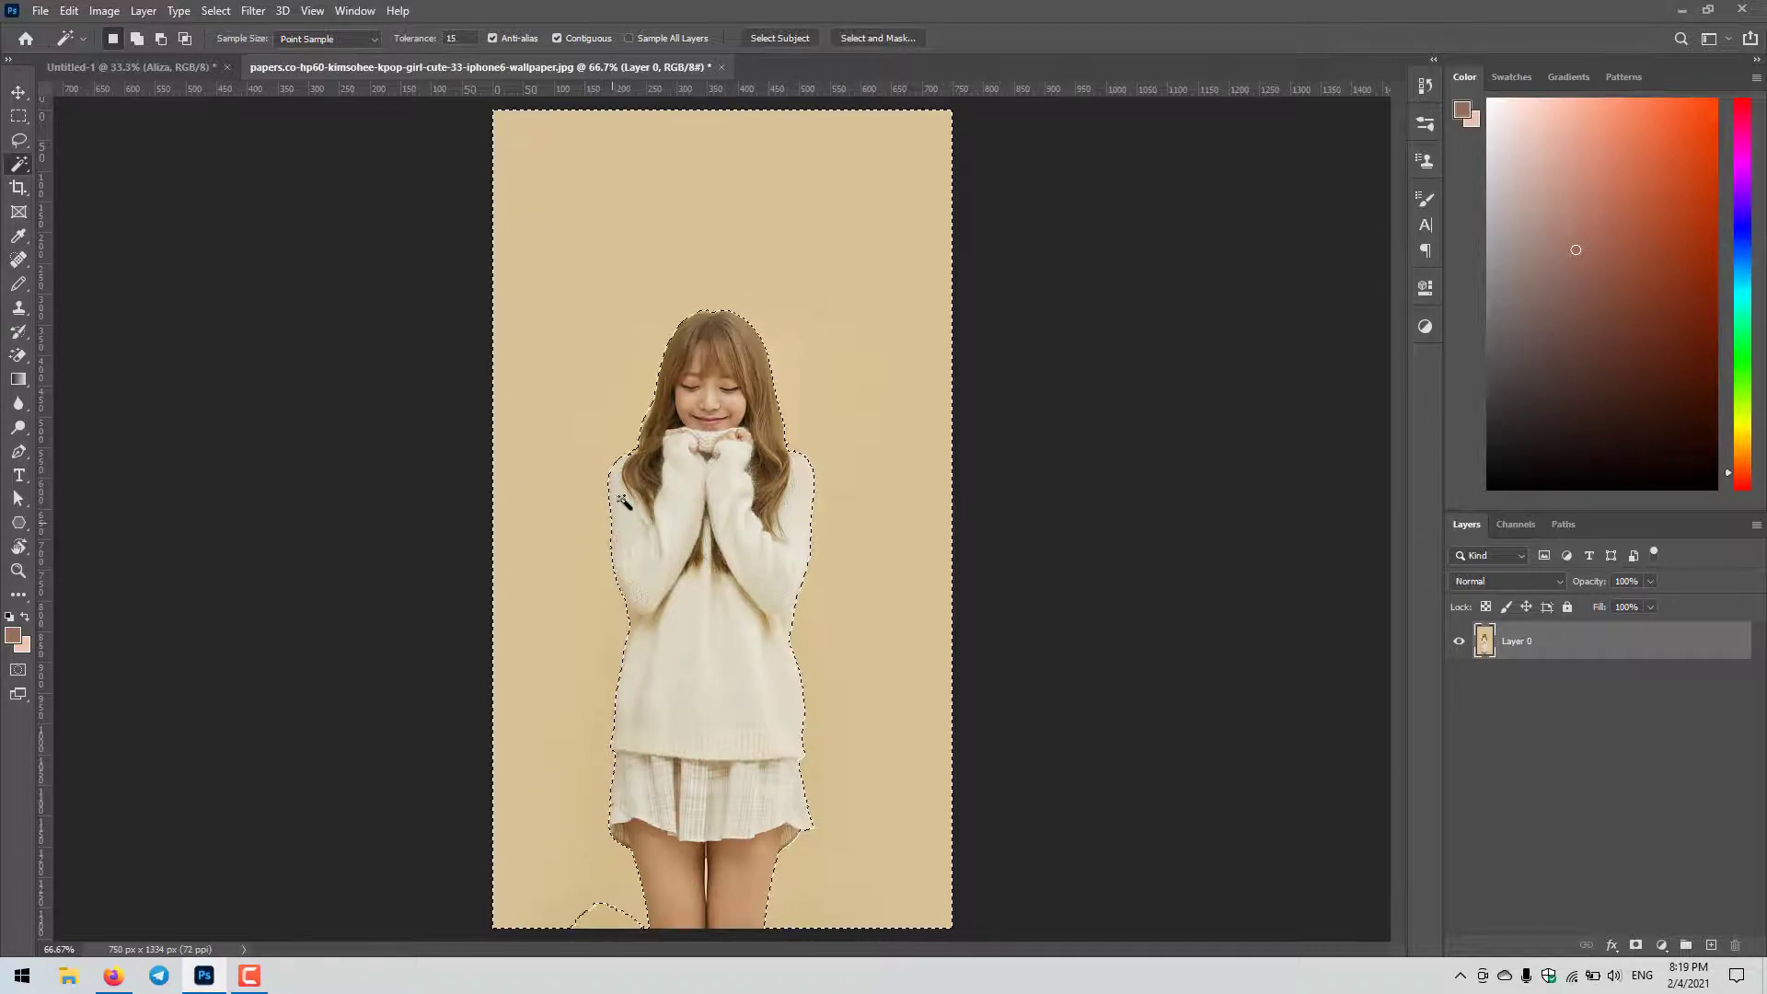
scroll(610, 523, "up", 5)
scroll(635, 470, "down", 3)
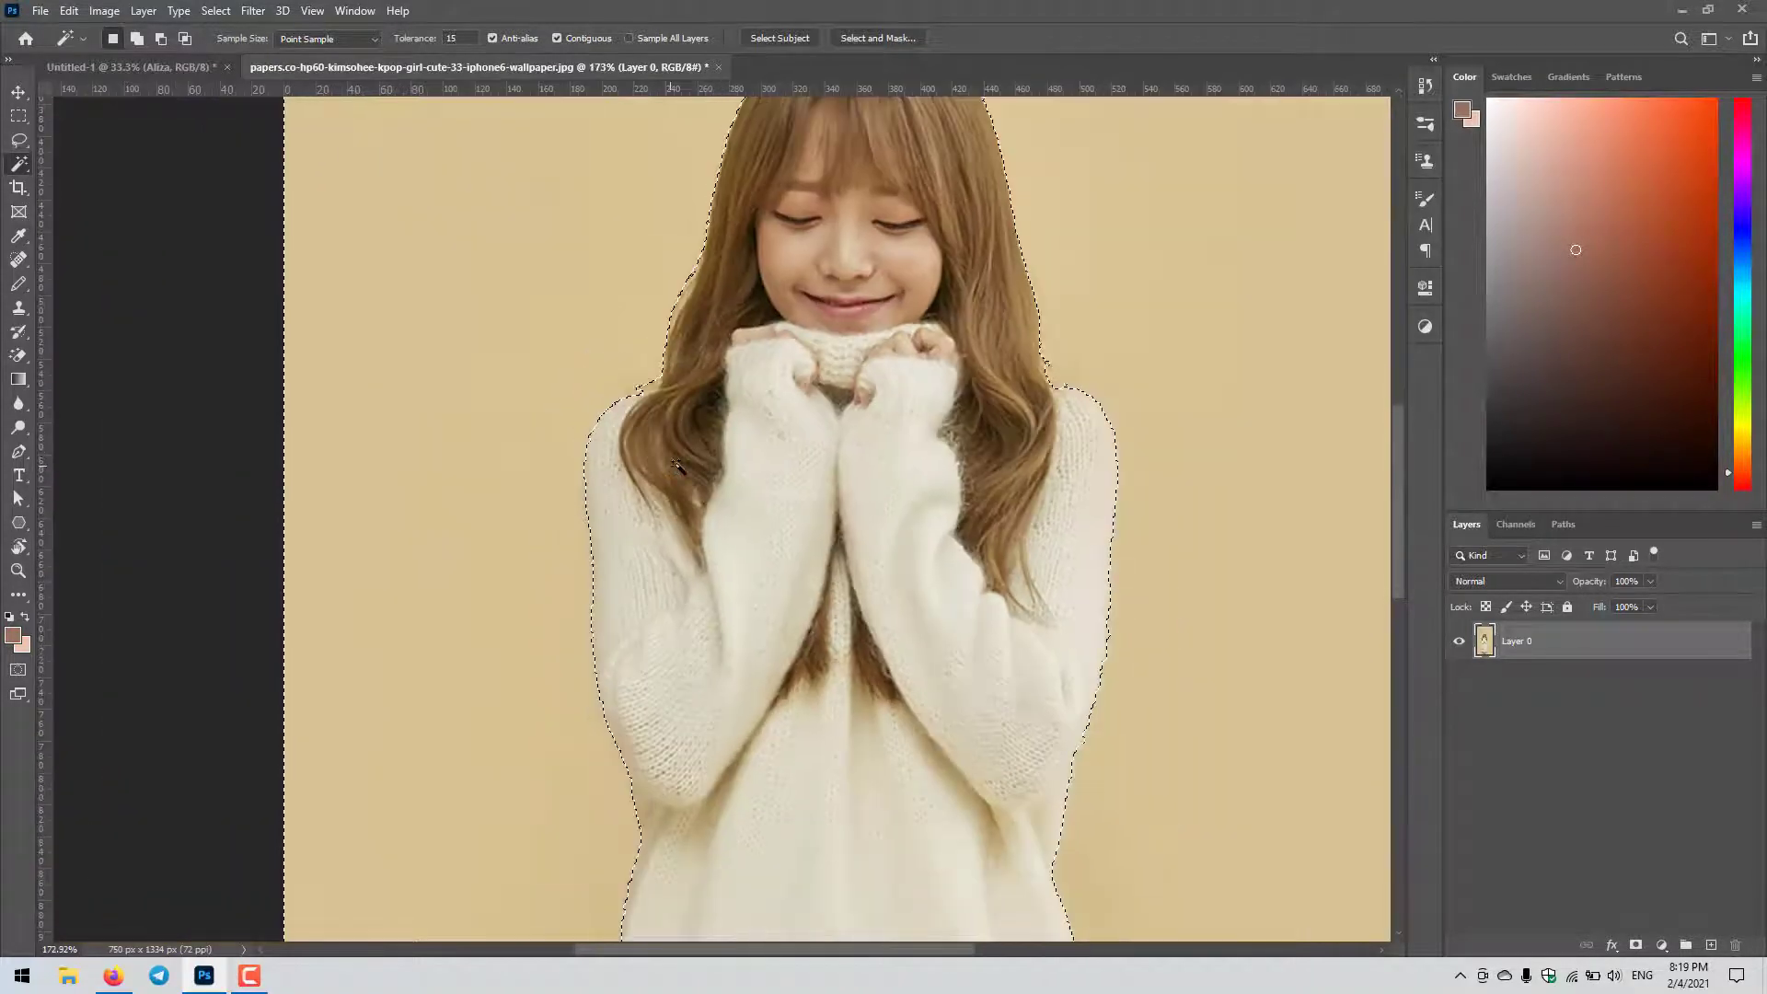
scroll(645, 468, "down", 2)
scroll(663, 468, "down", 1)
scroll(678, 466, "down", 1)
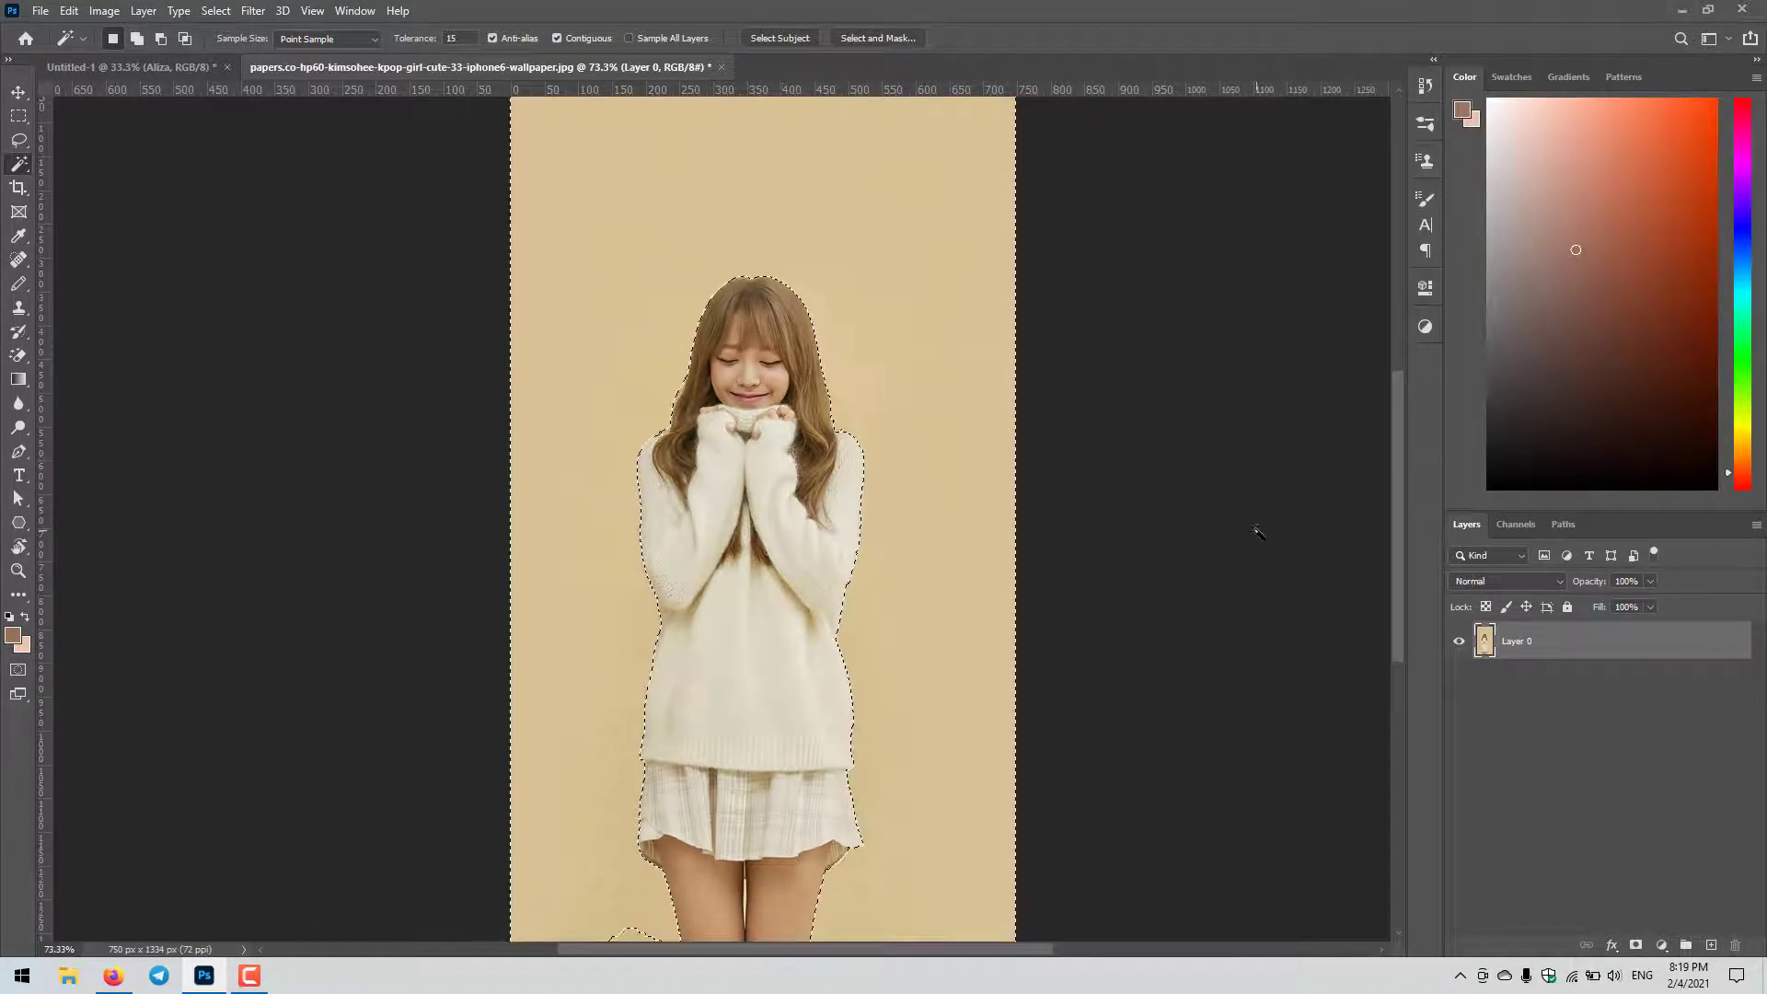
Delete the beige backdrop and drag the cut-out girl into the Aliza document
key("Delete")
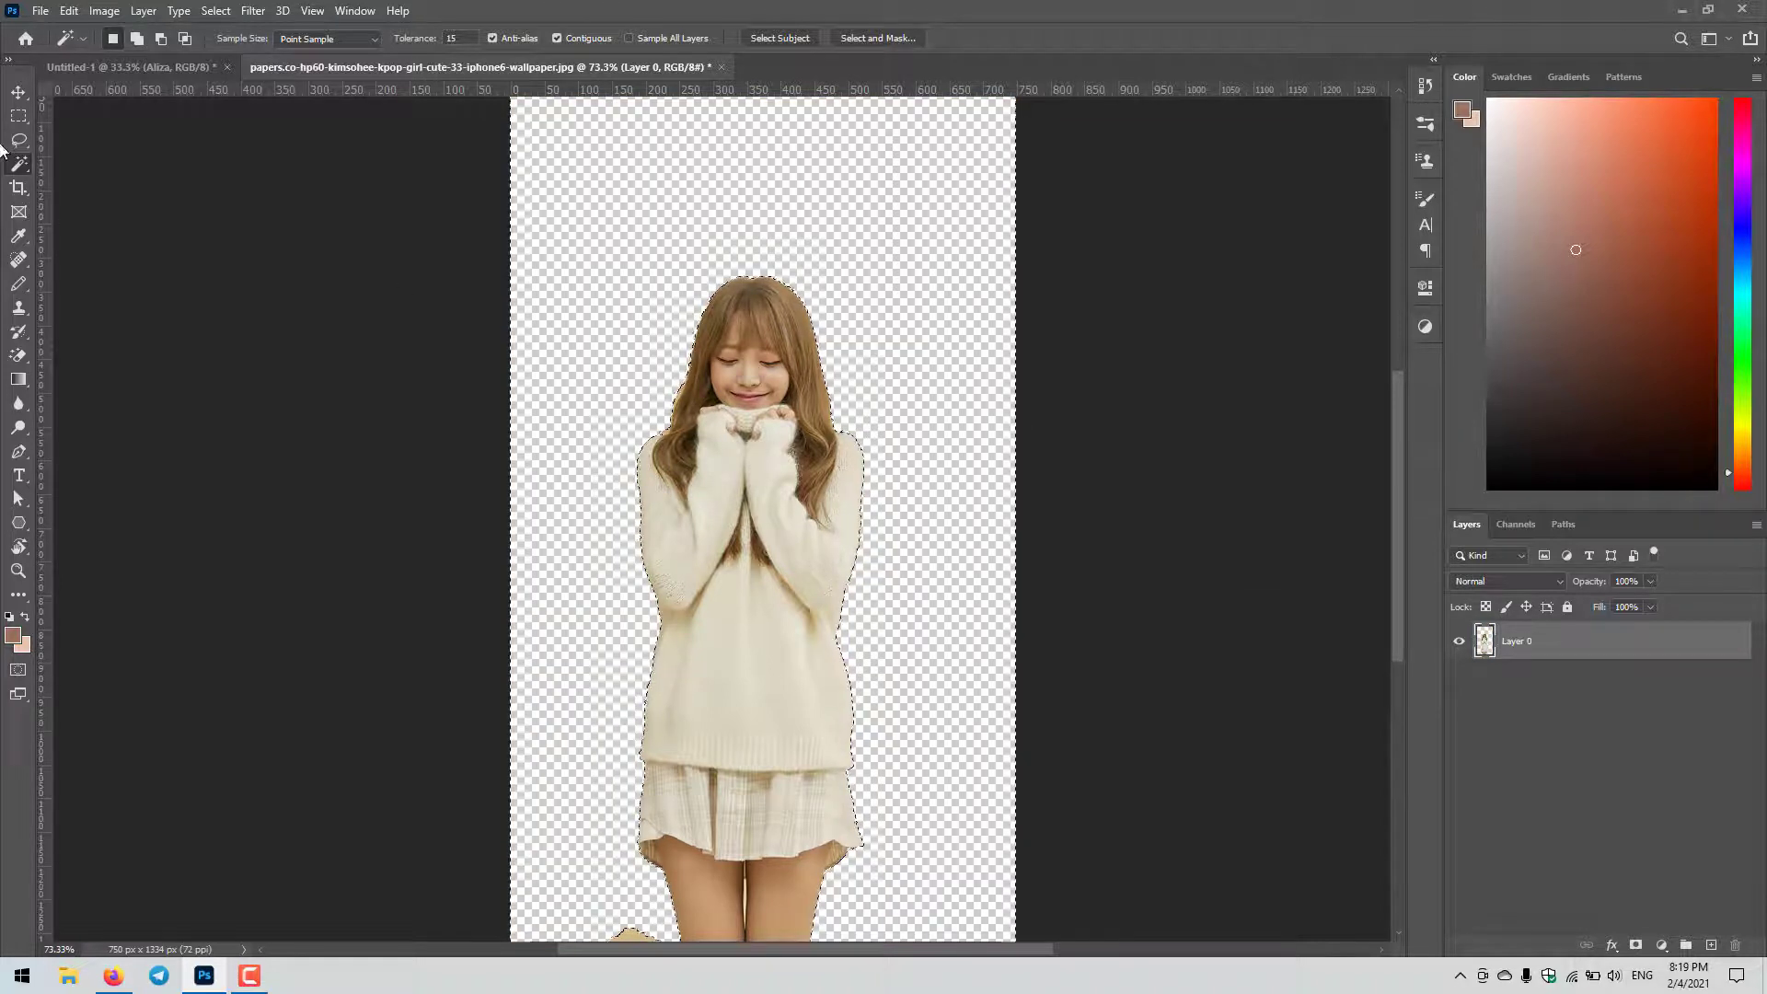
key("v")
key("ctrl+d")
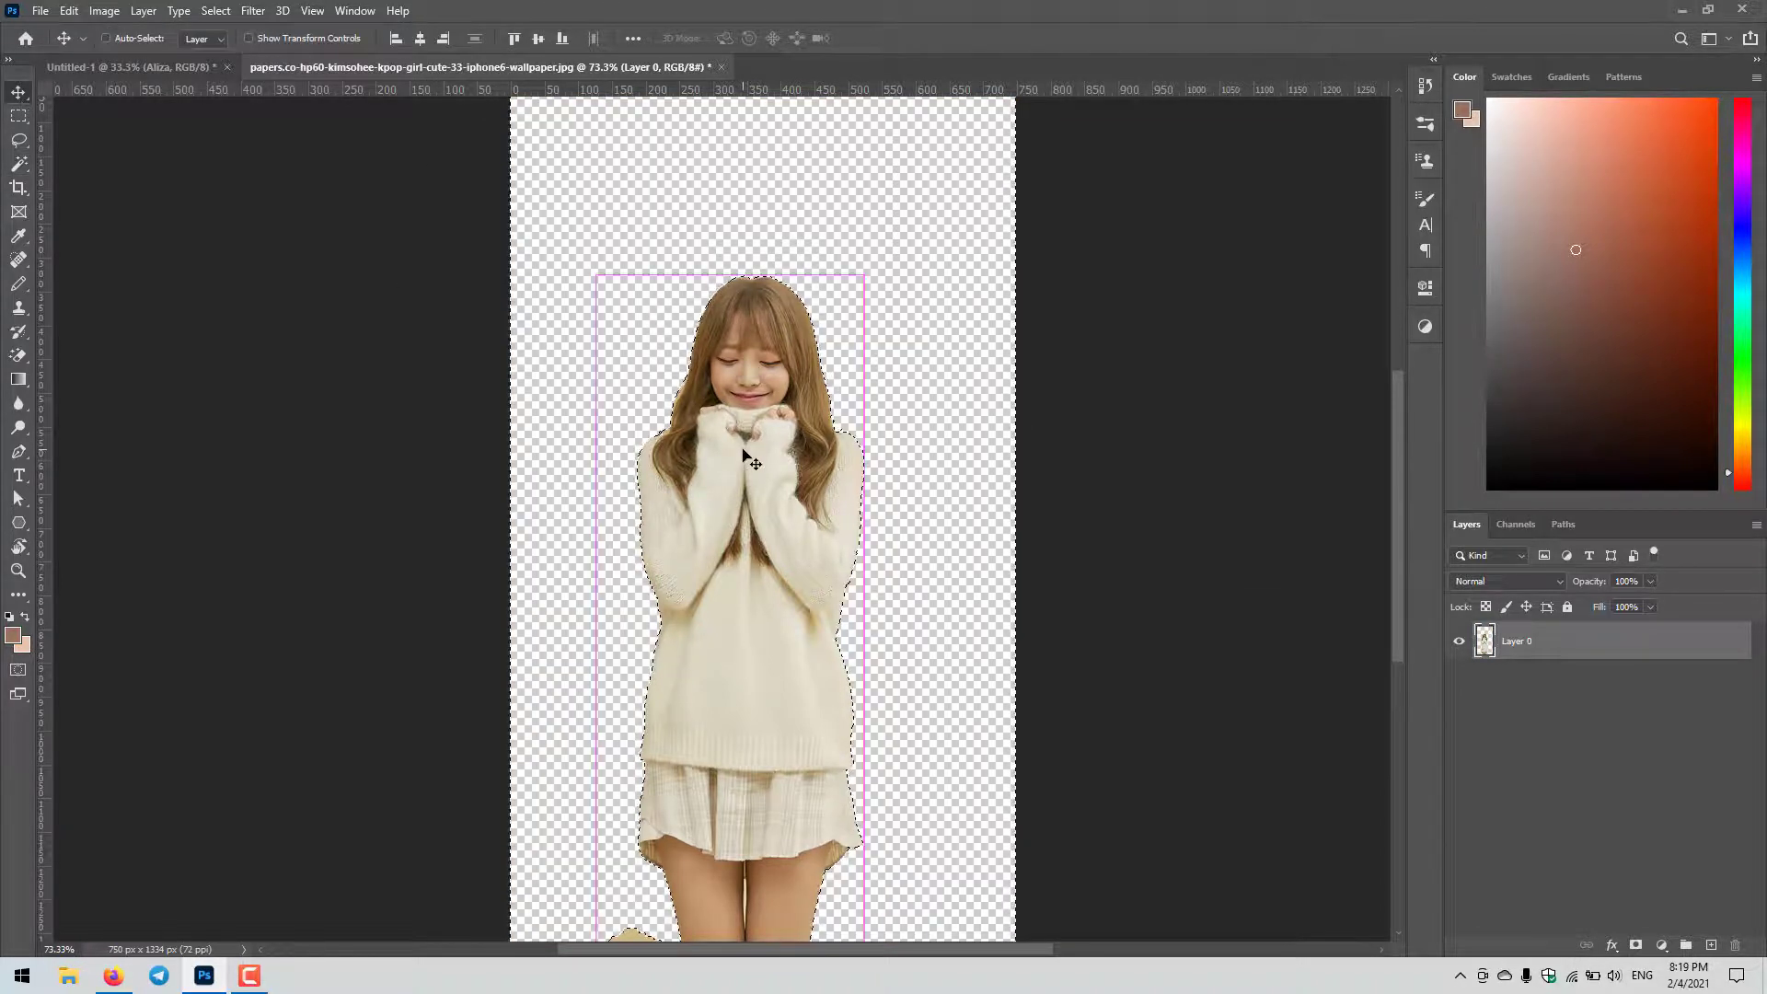
mouse_move(762, 581)
left_mouse_down()
mouse_move(786, 457)
mouse_move(319, 201)
mouse_move(678, 300)
mouse_move(178, 70)
mouse_move(639, 422)
mouse_move(611, 422)
left_mouse_up()
left_click_drag(599, 485, 538, 518)
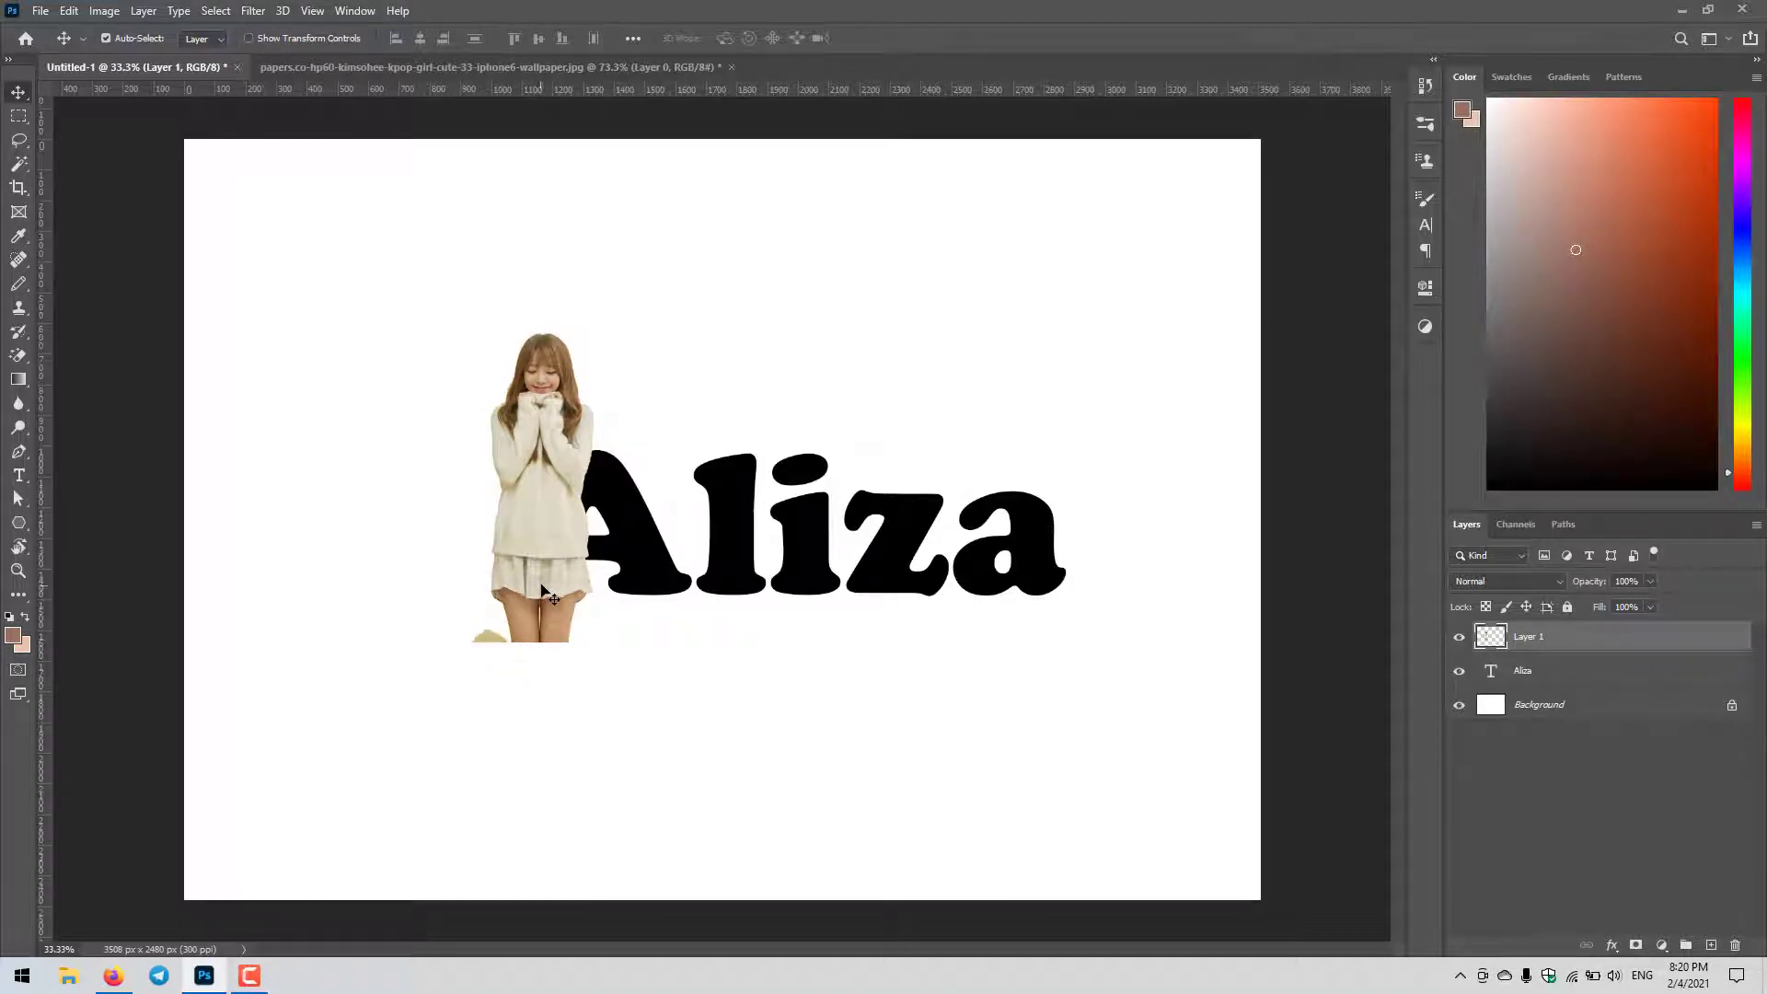
Scale the girl to about 156% and position her overlapping the letter A
mouse_move(543, 588)
left_mouse_down()
mouse_move(527, 622)
mouse_move(519, 552)
left_mouse_up()
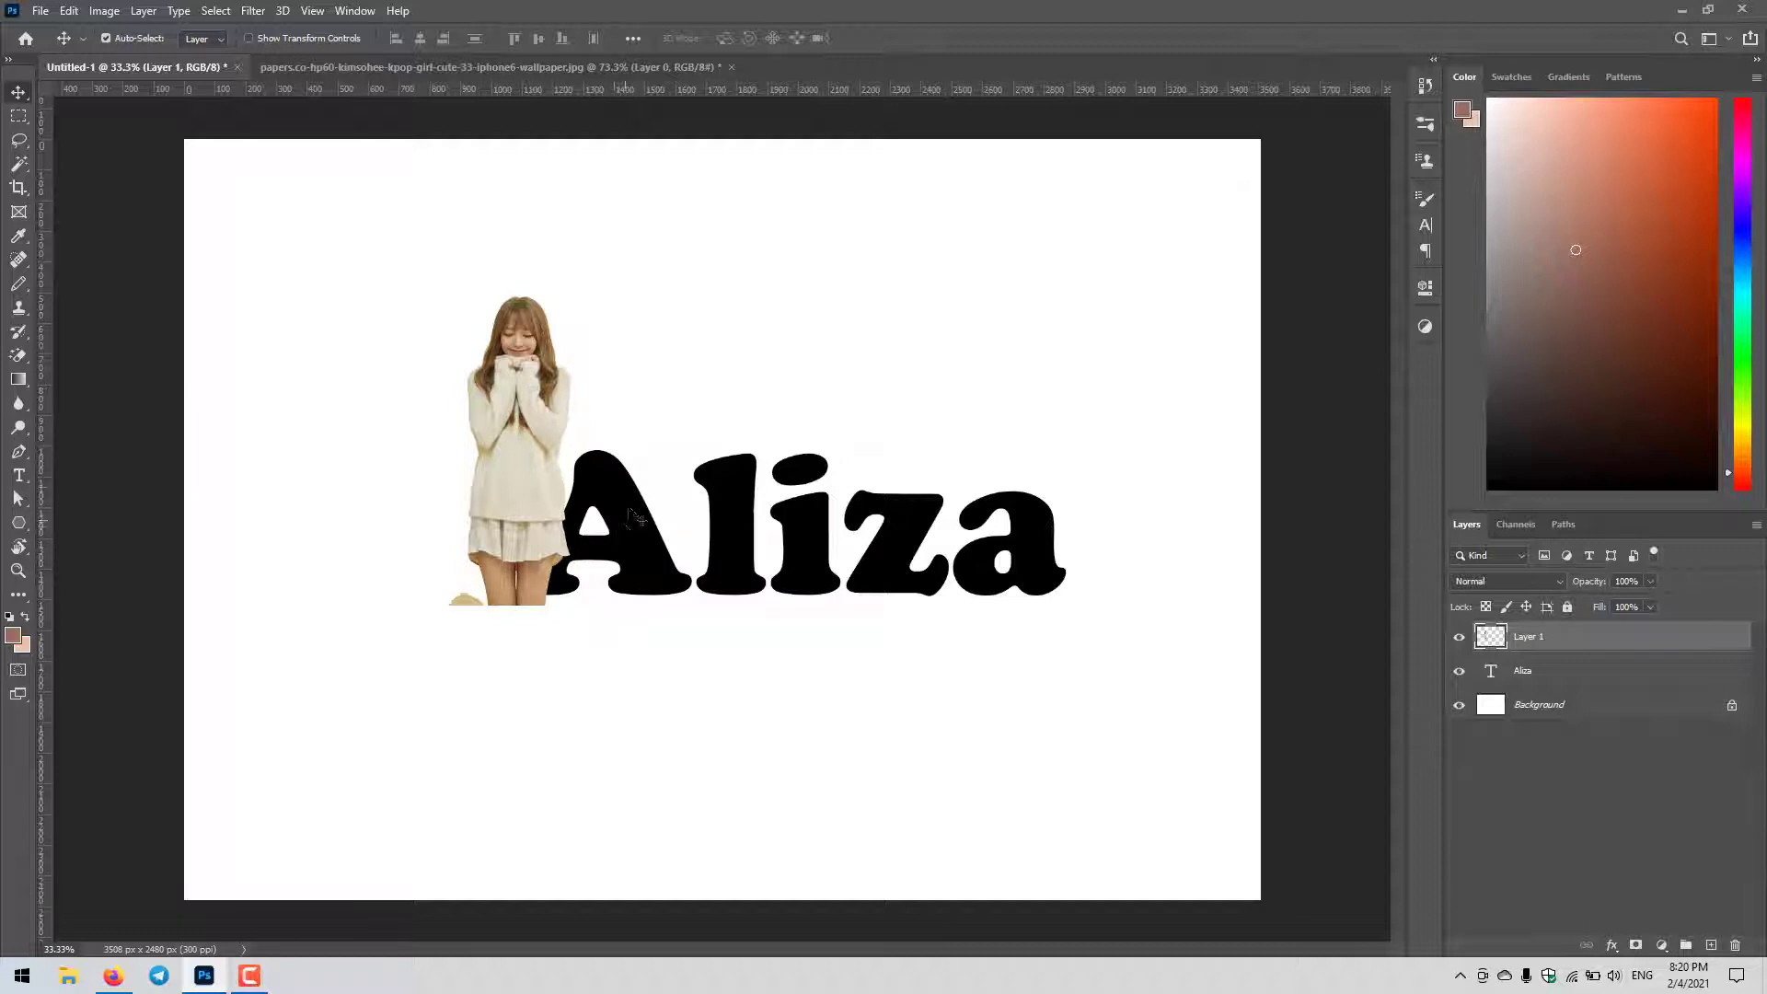
left_click_drag(520, 477, 582, 510)
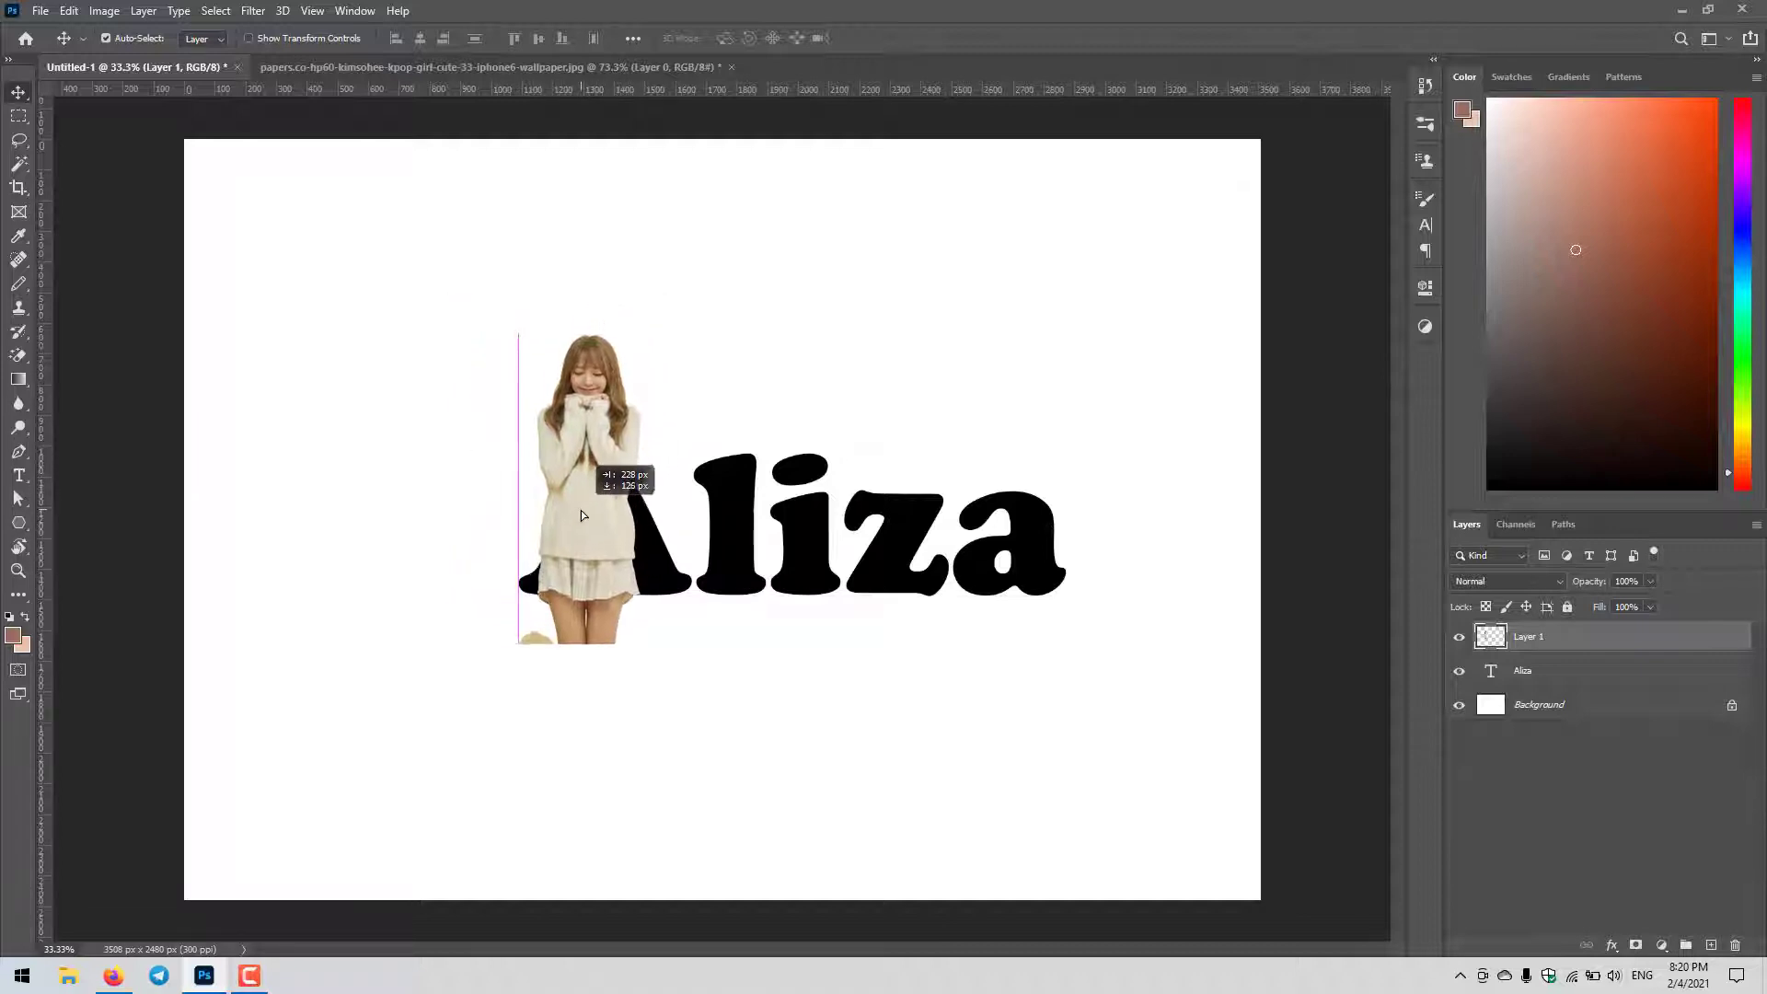
key("ctrl+t")
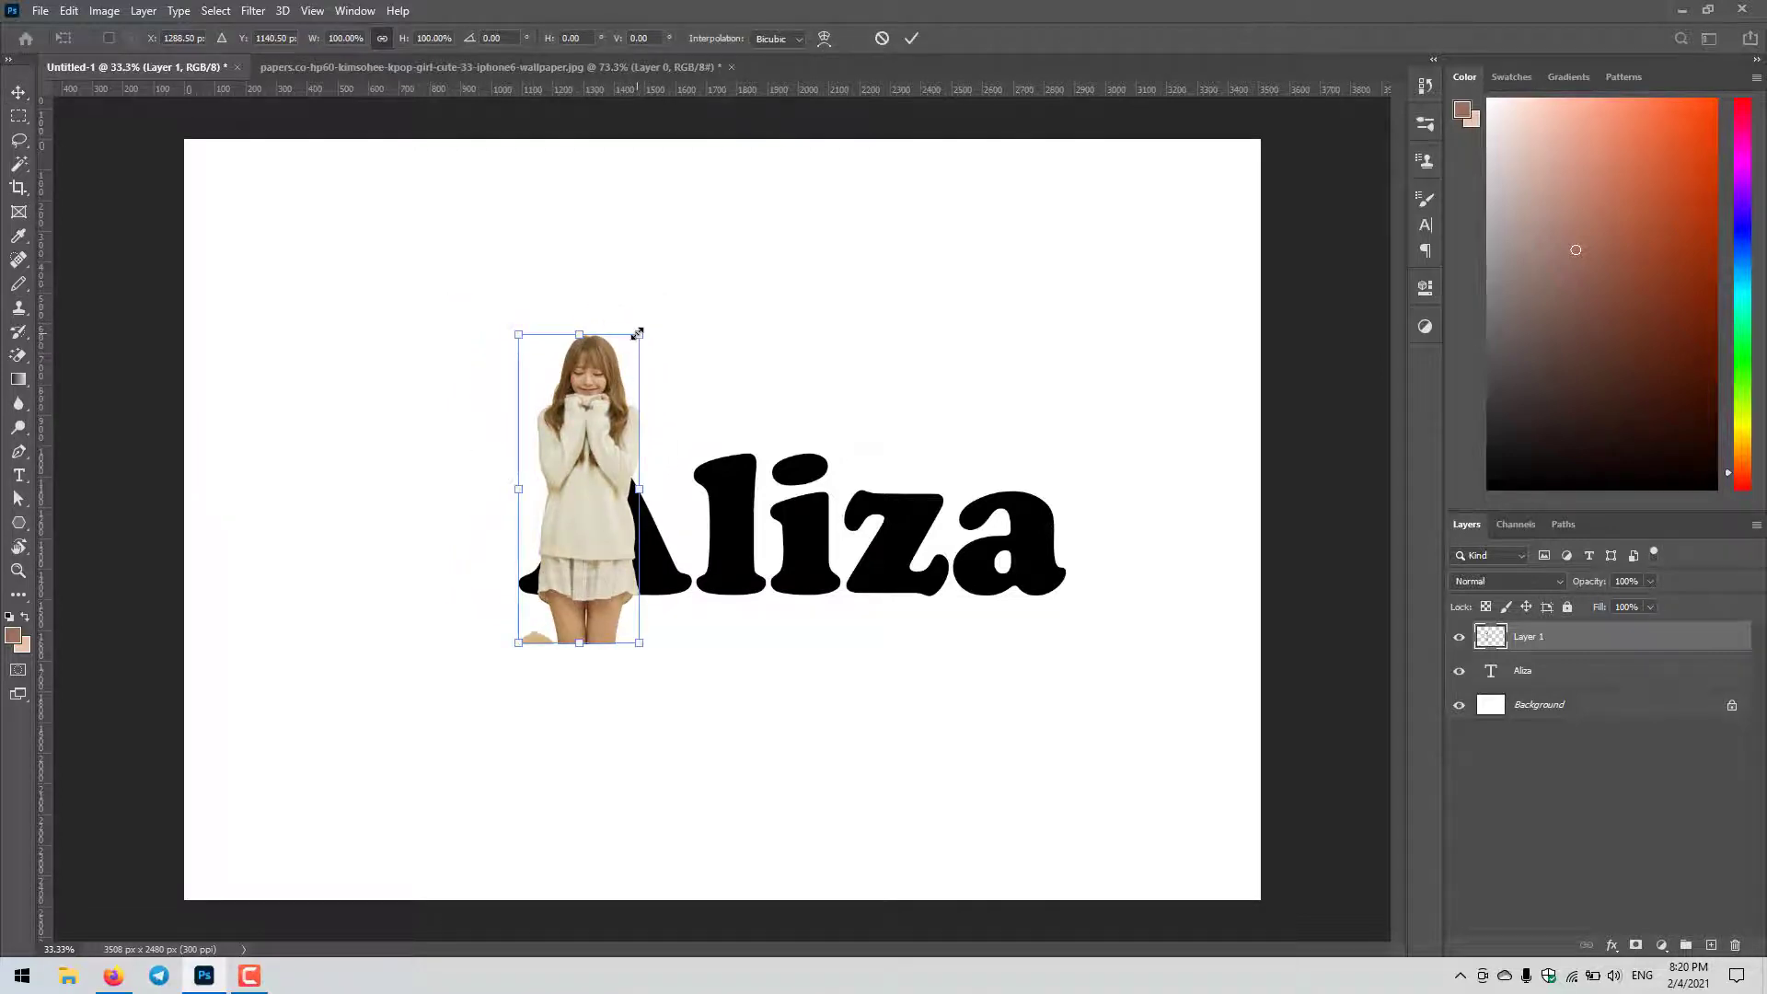
left_click_drag(639, 334, 804, 206)
left_click_drag(609, 422, 683, 368)
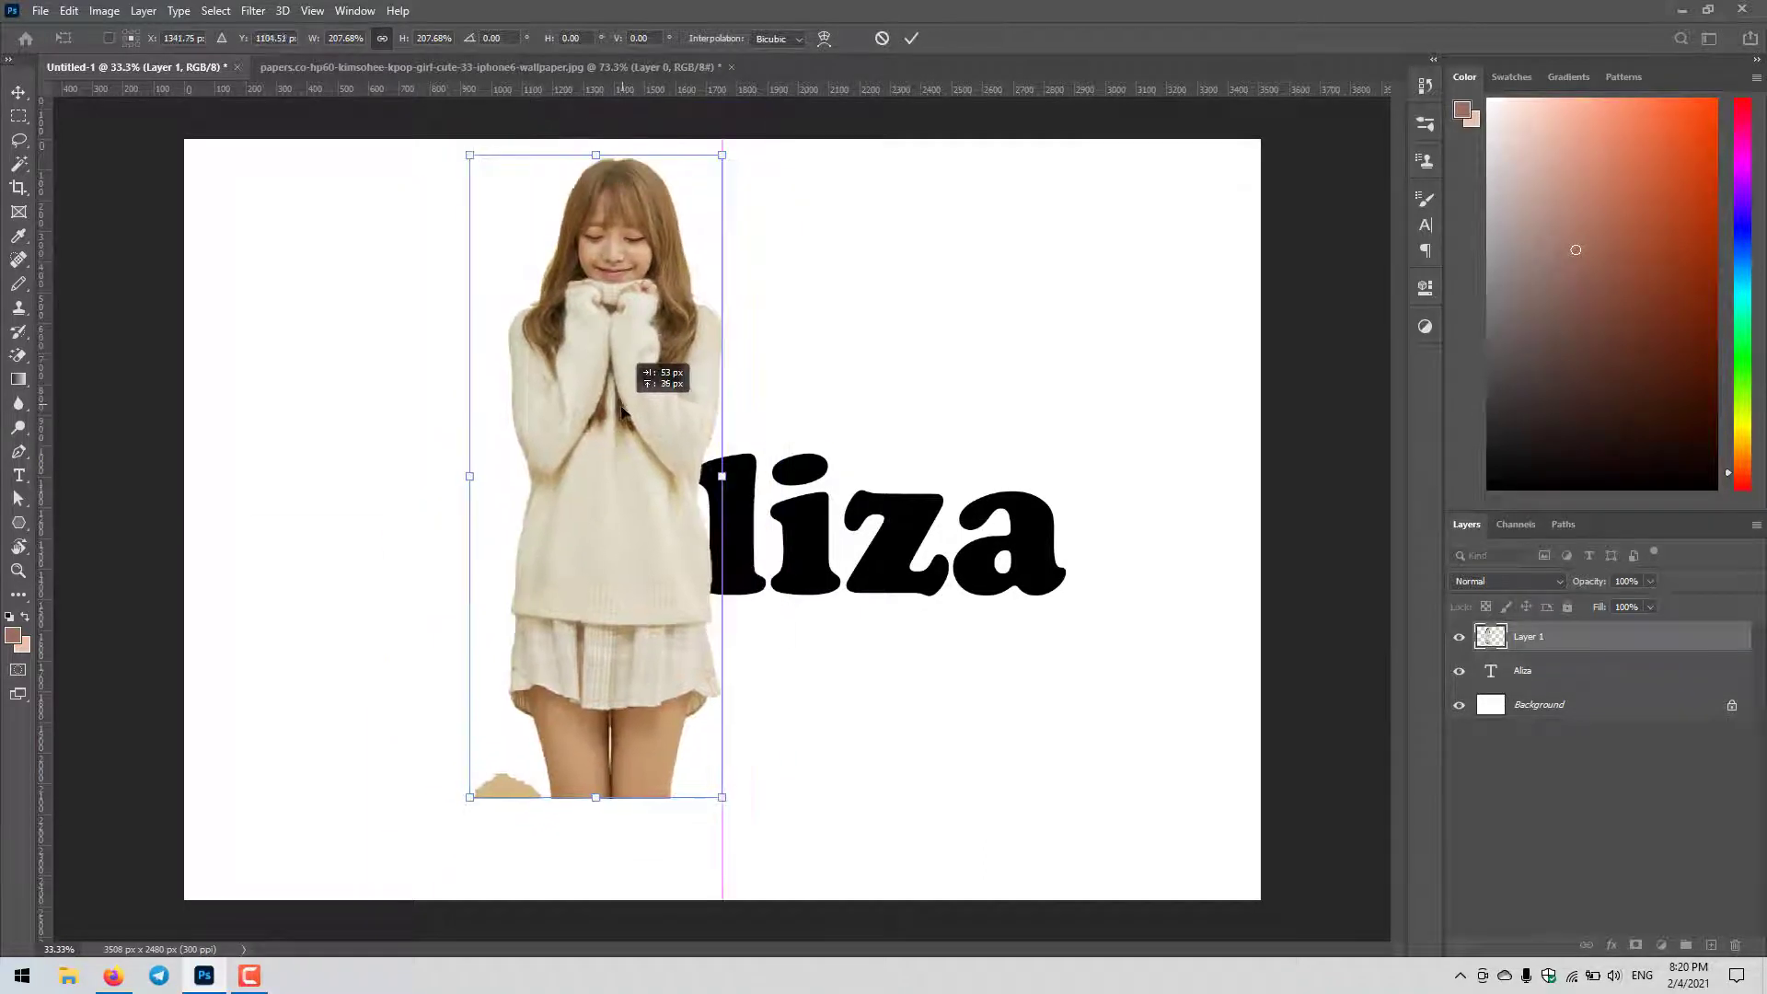
left_click_drag(683, 369, 591, 441)
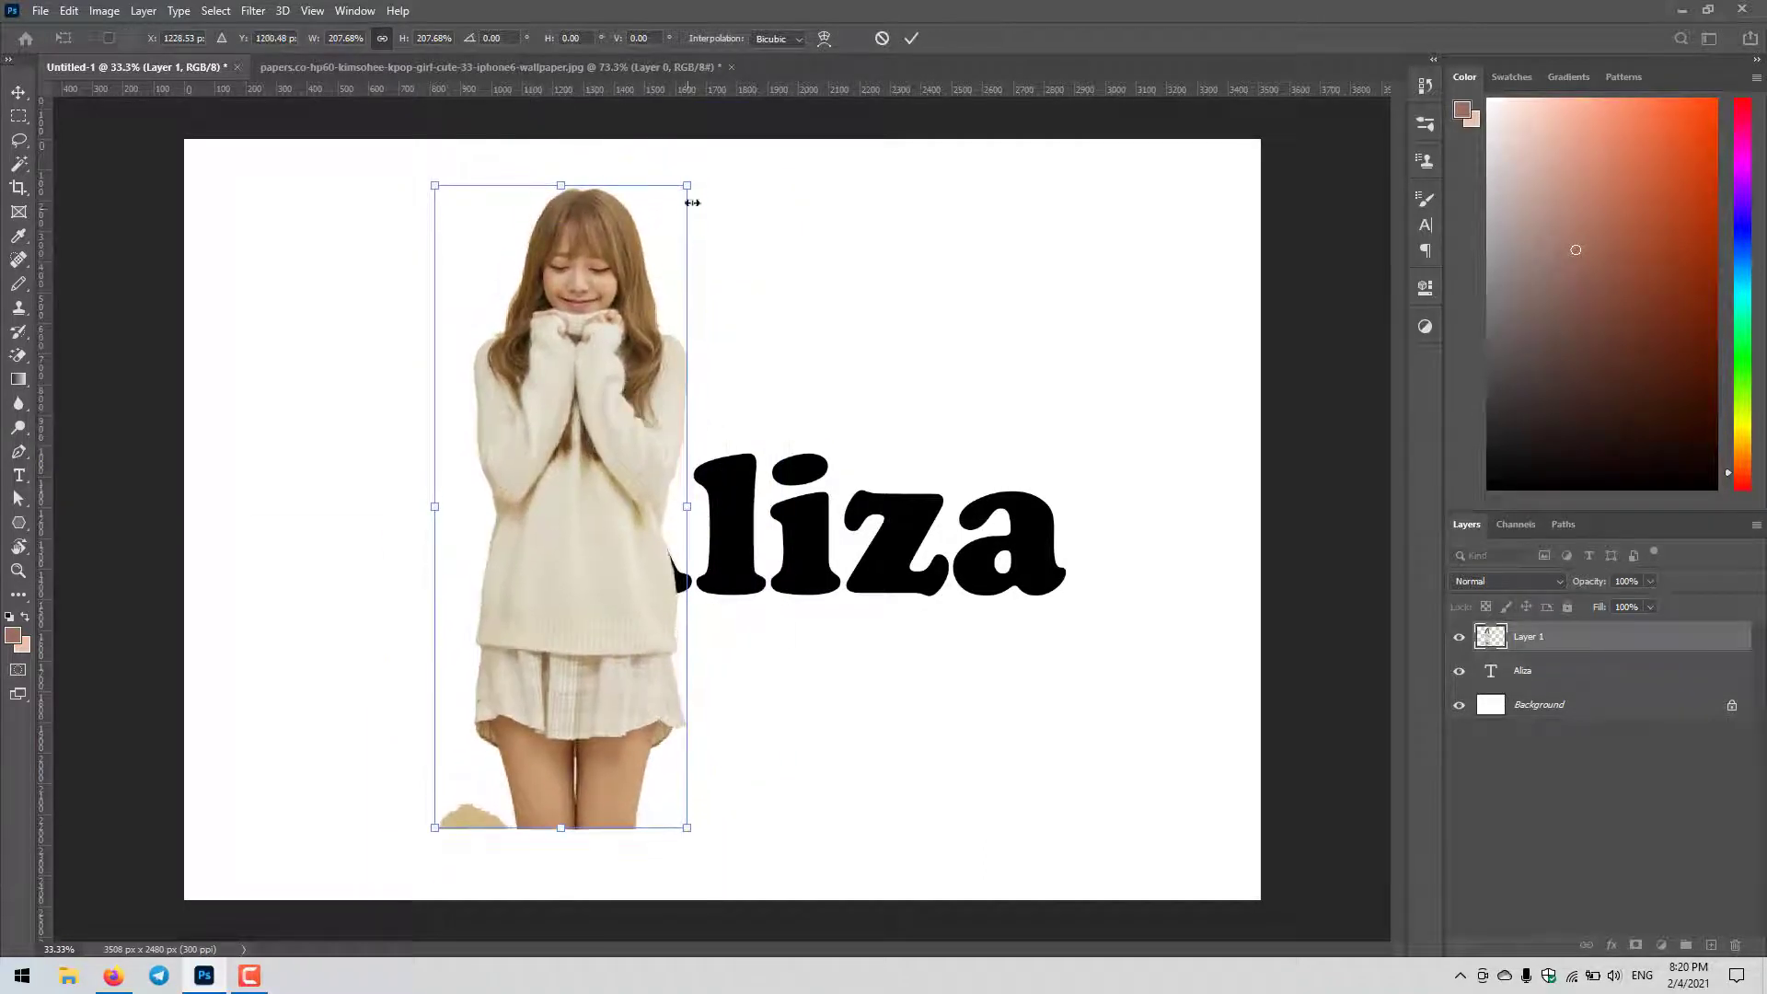
left_click_drag(689, 186, 657, 266)
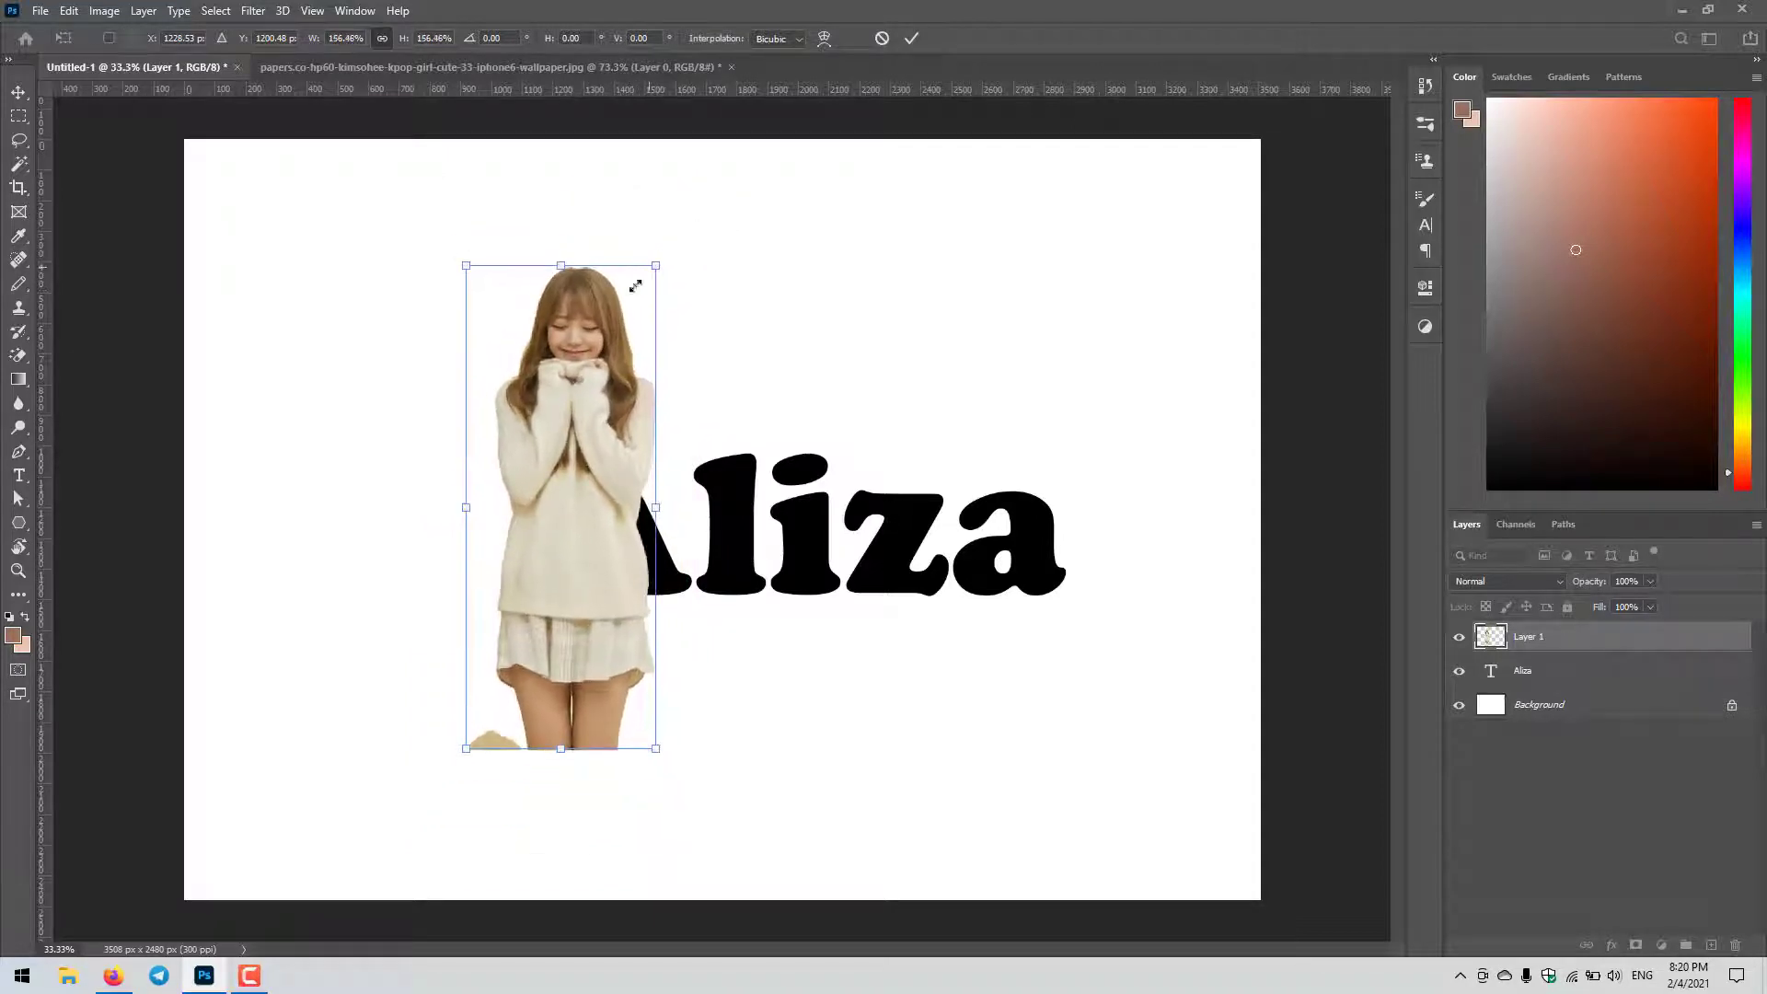
left_click_drag(527, 509, 515, 502)
key("Return")
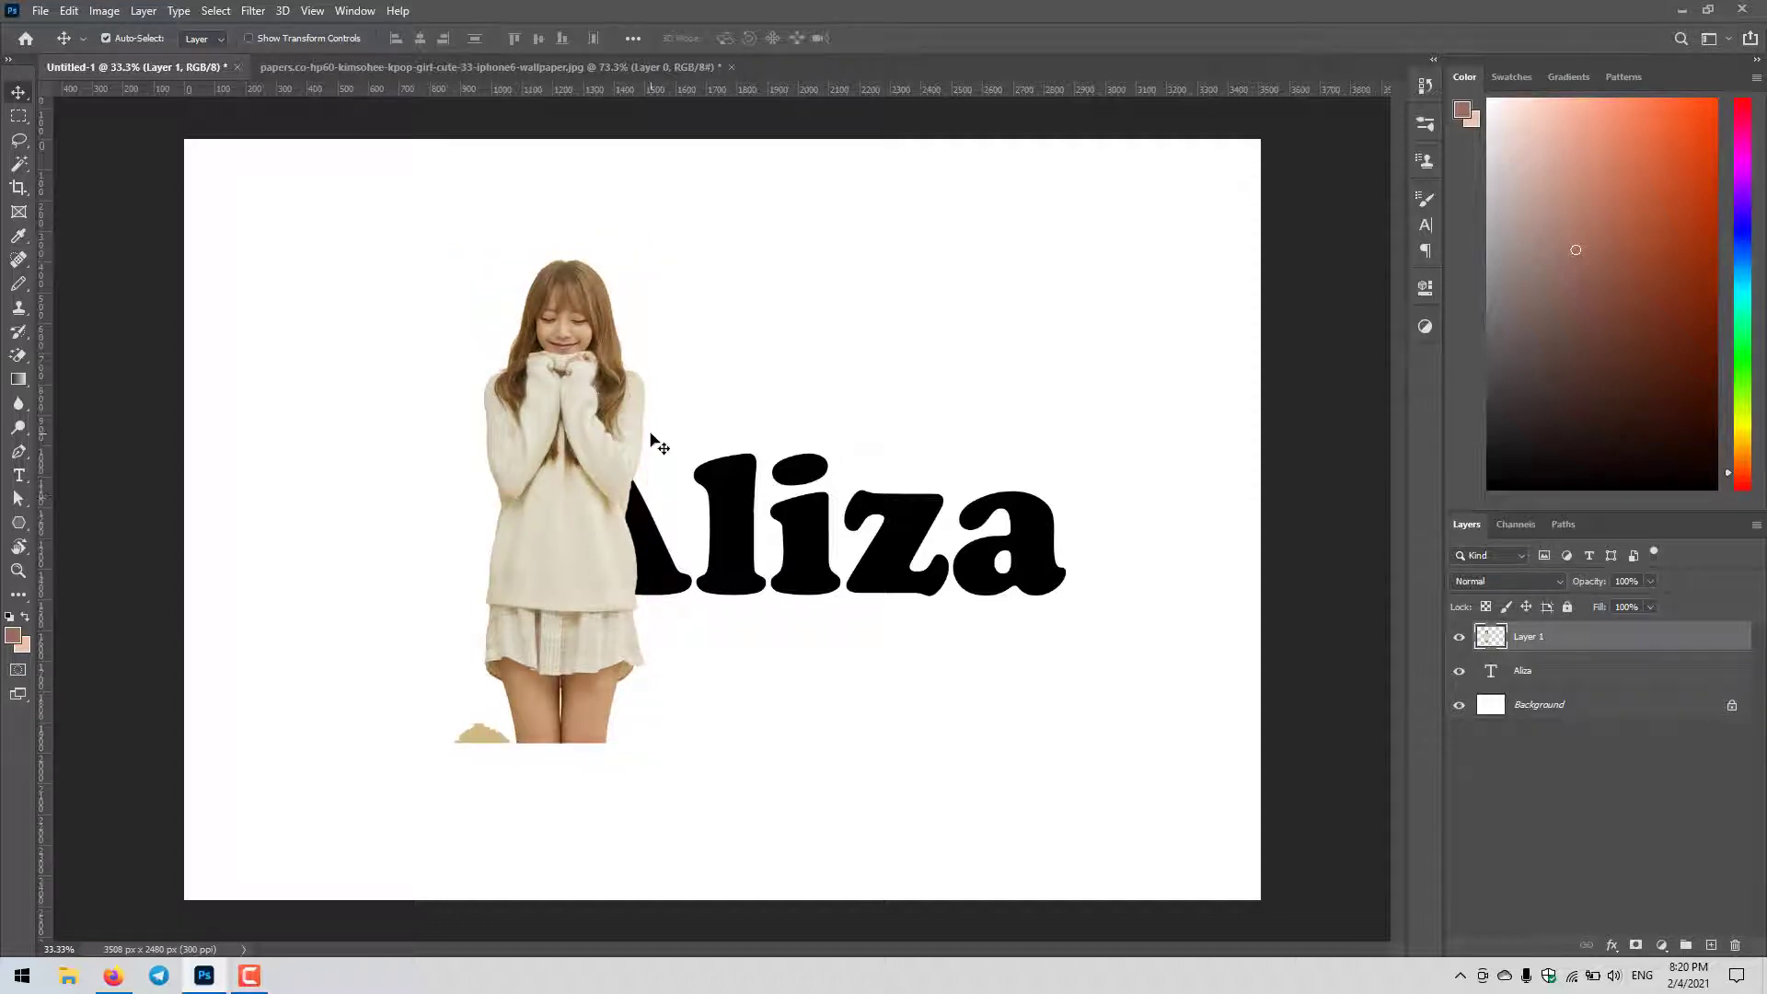
mouse_move(563, 479)
left_mouse_down()
mouse_move(442, 405)
mouse_move(543, 432)
mouse_move(567, 479)
left_mouse_up()
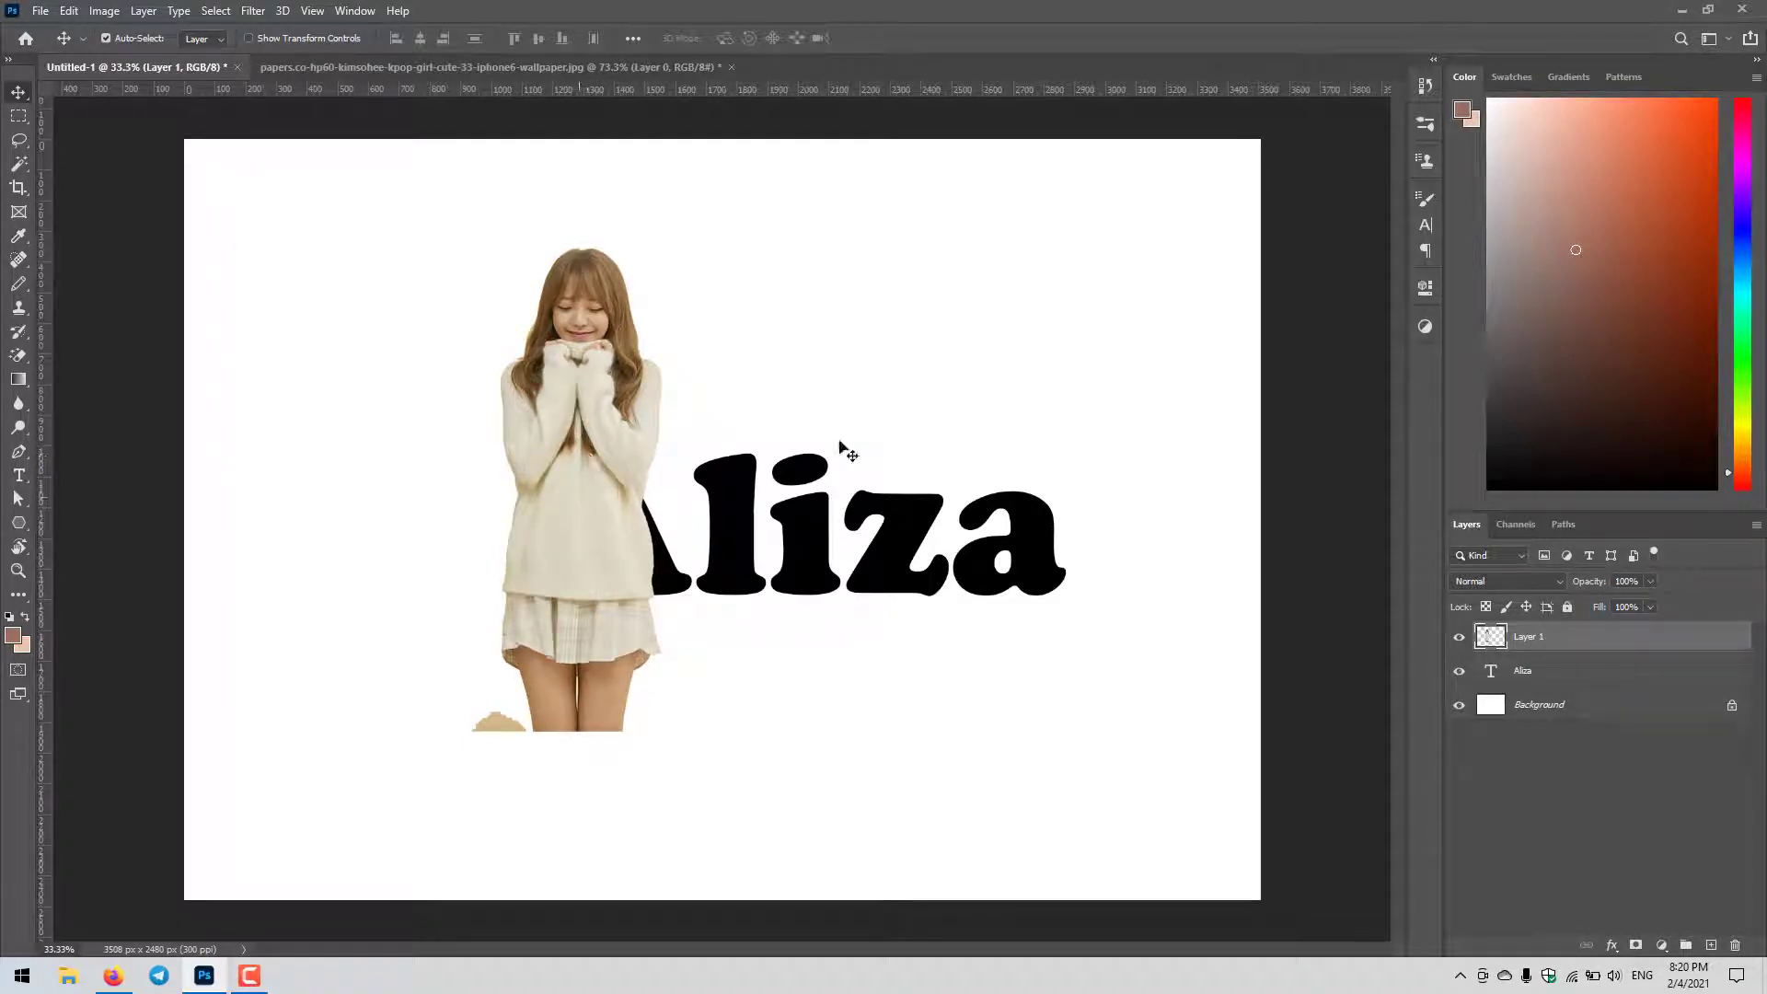
left_click(1502, 678)
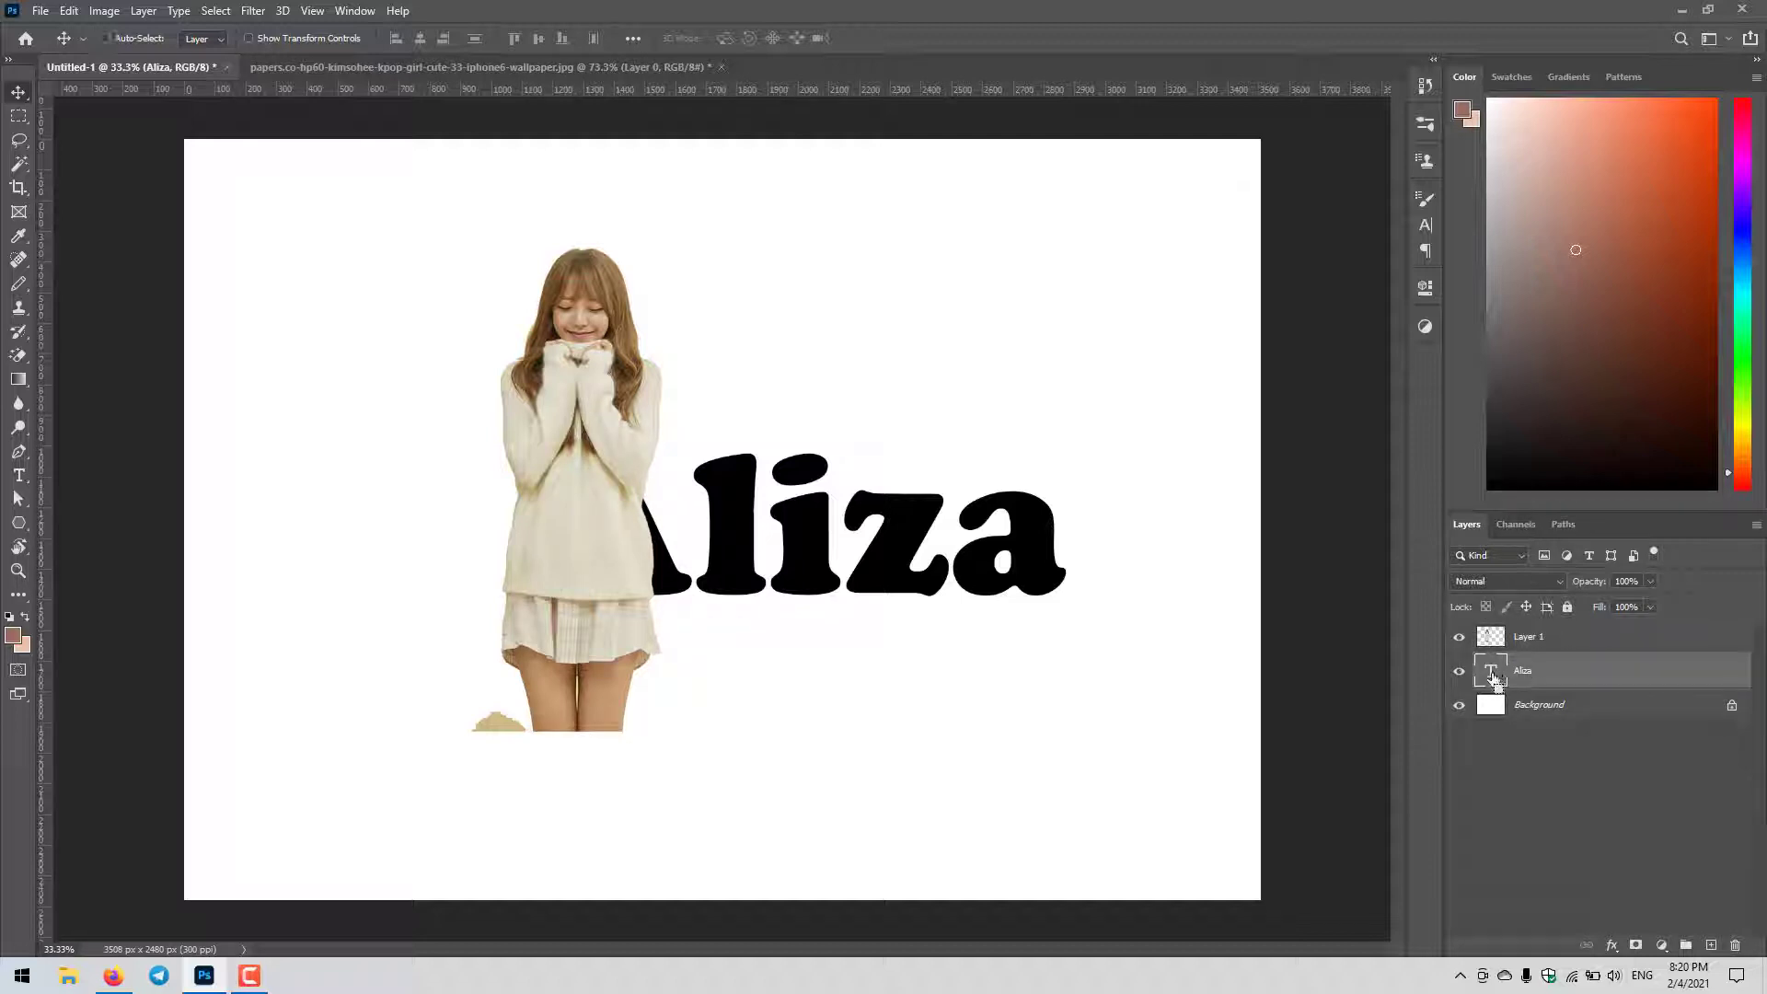
left_click(1494, 675, "ctrl")
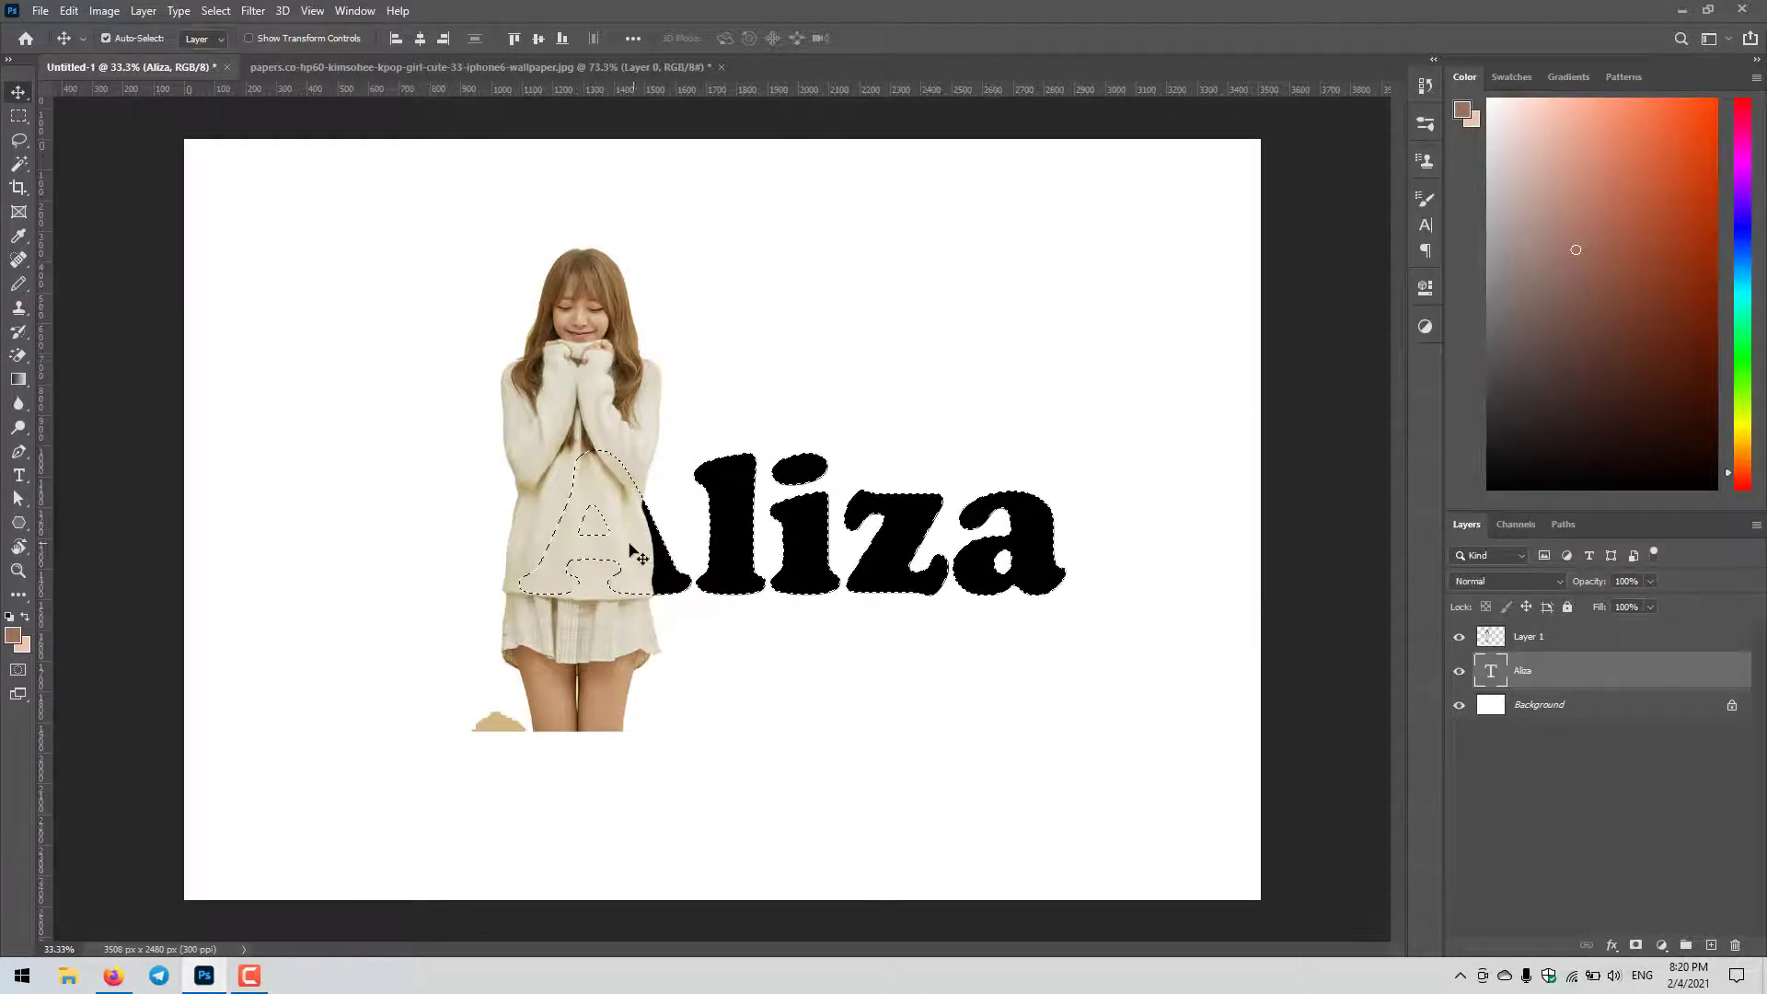
key("ctrl+d")
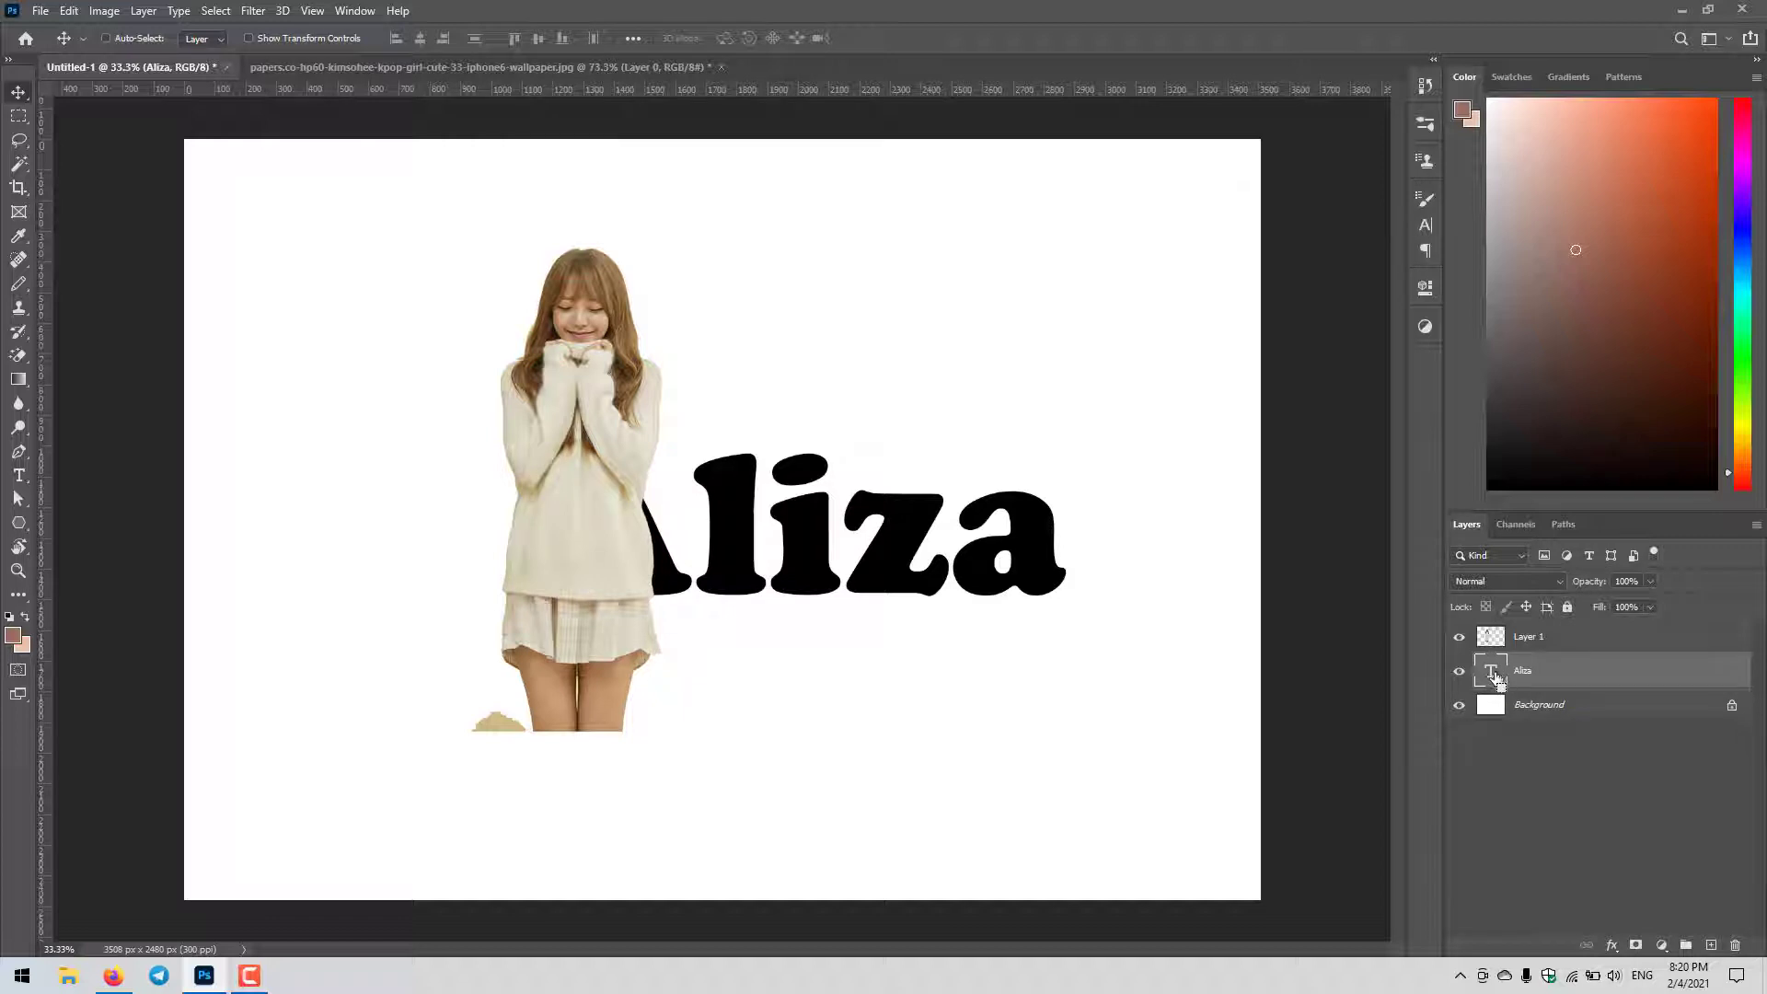
left_click(1495, 675, "ctrl")
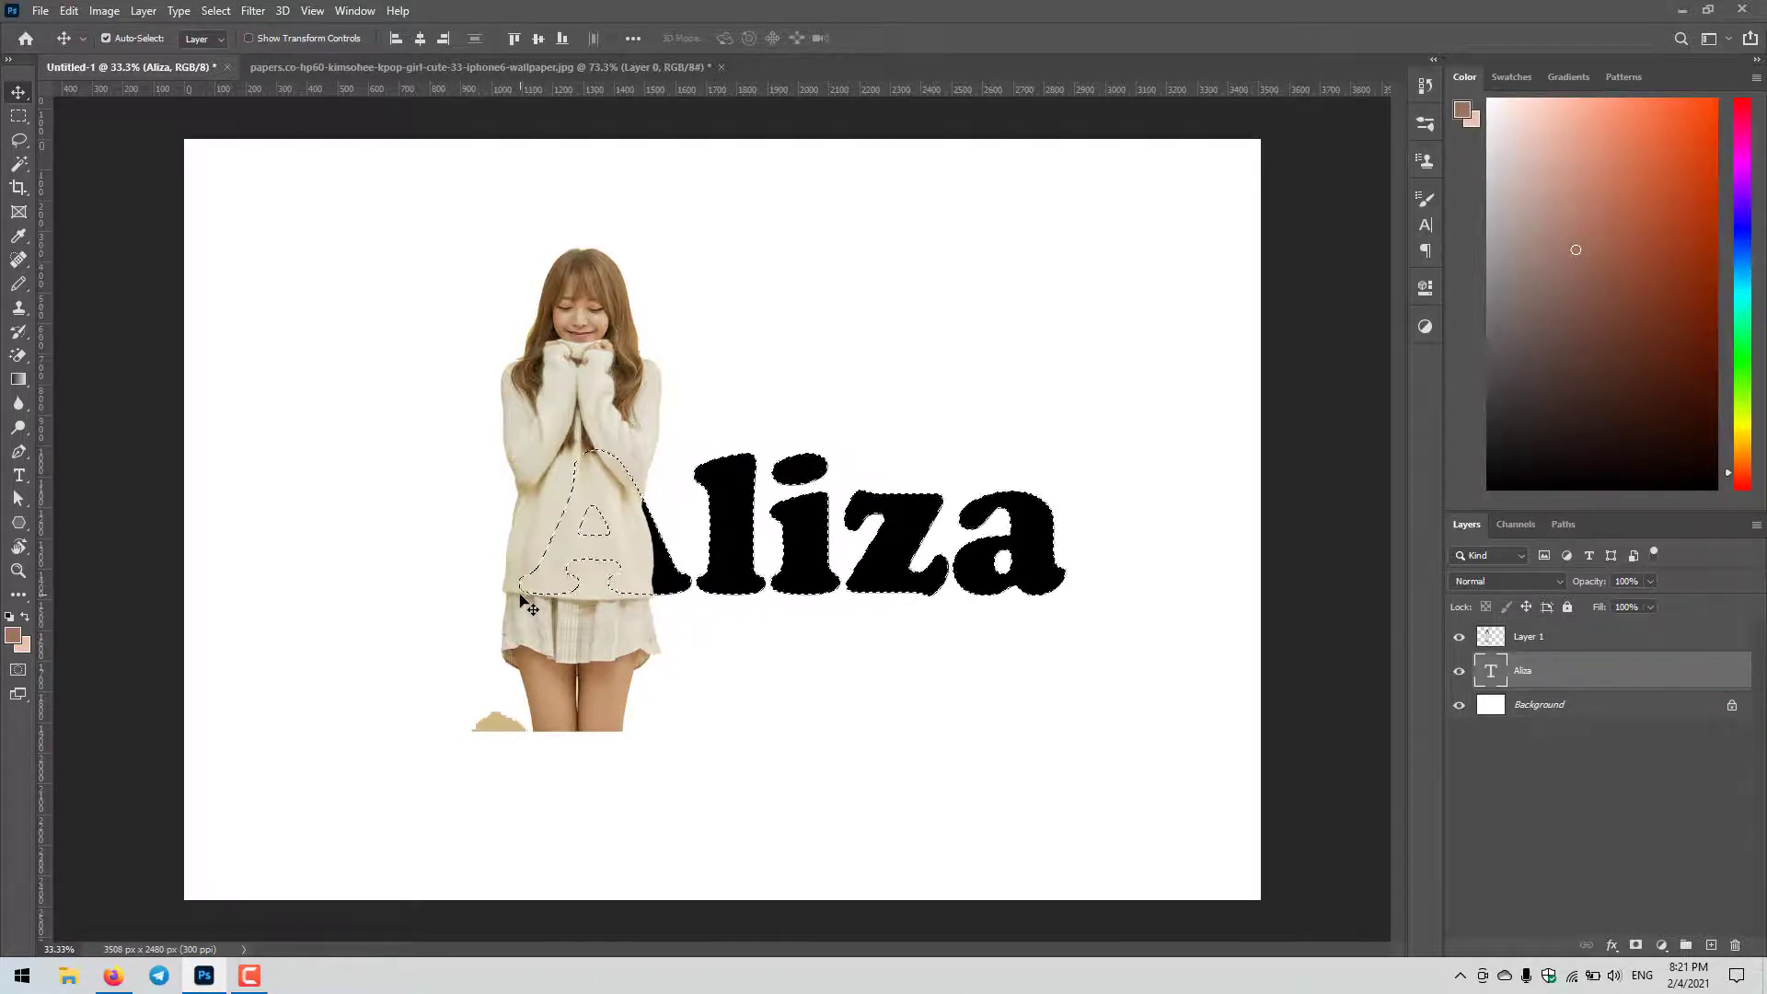
key("ctrl+d")
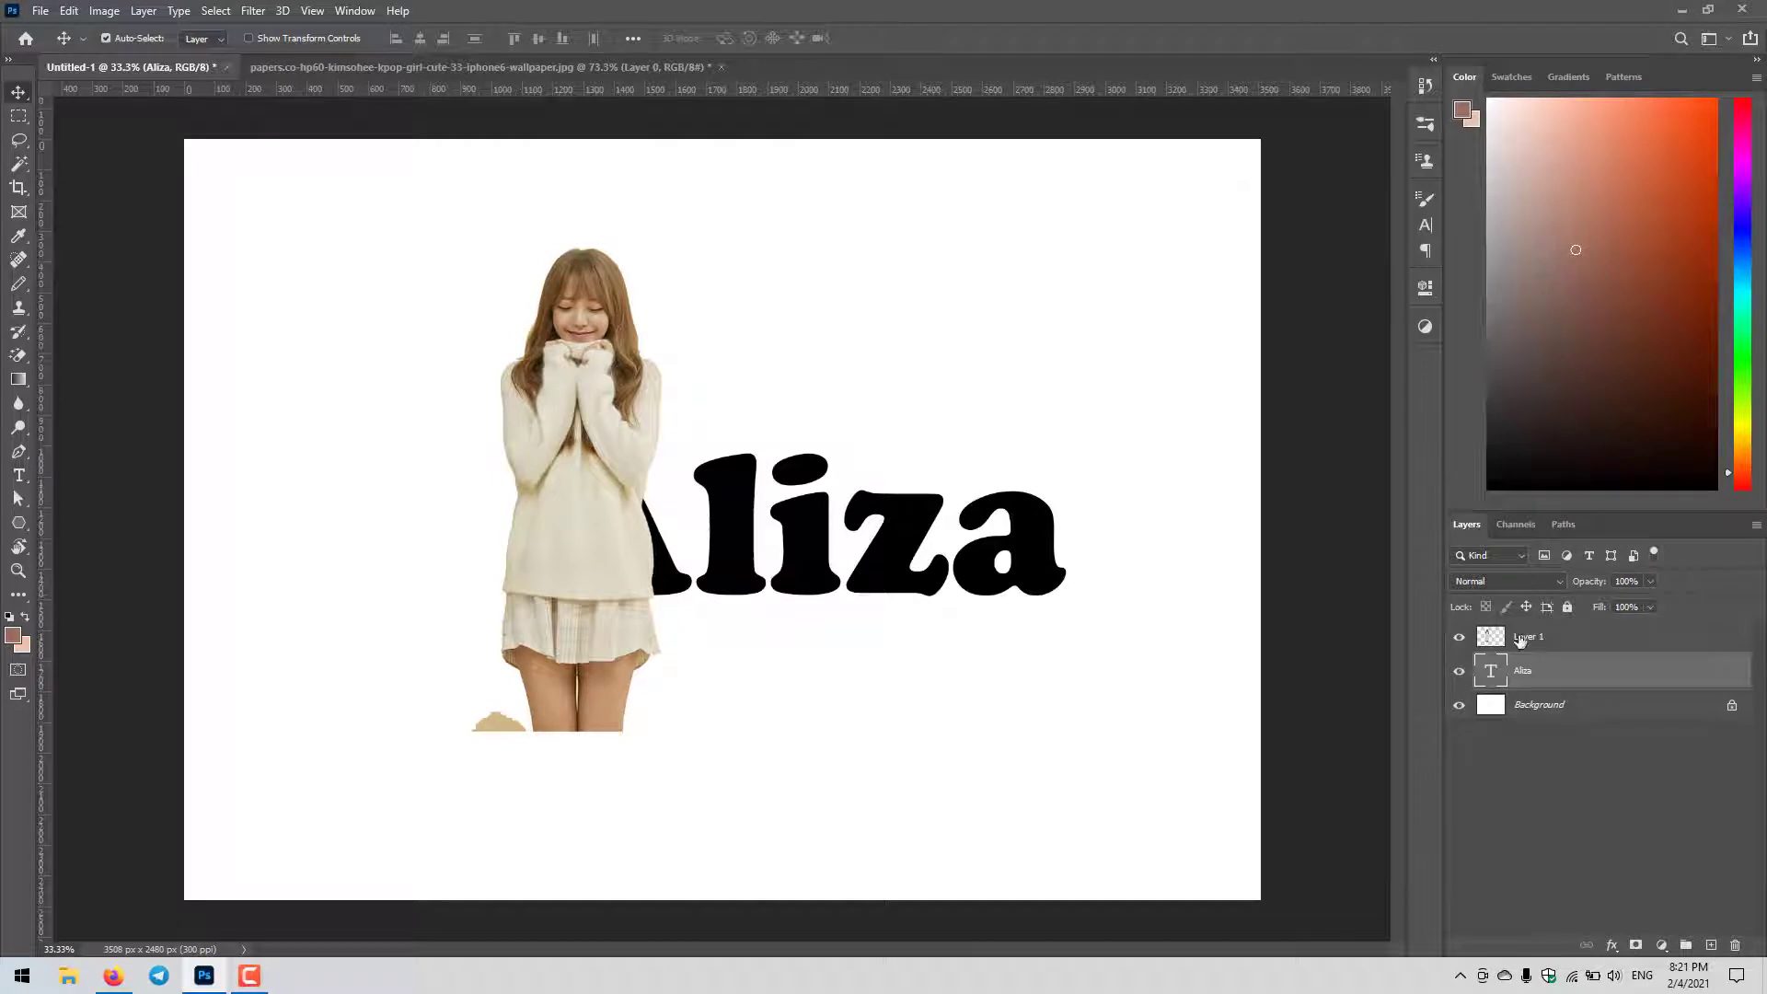
left_click(1521, 640)
Nudge the girl right and mask her layer to the Aliza letter-outline selection
left_click_drag(597, 531, 617, 531)
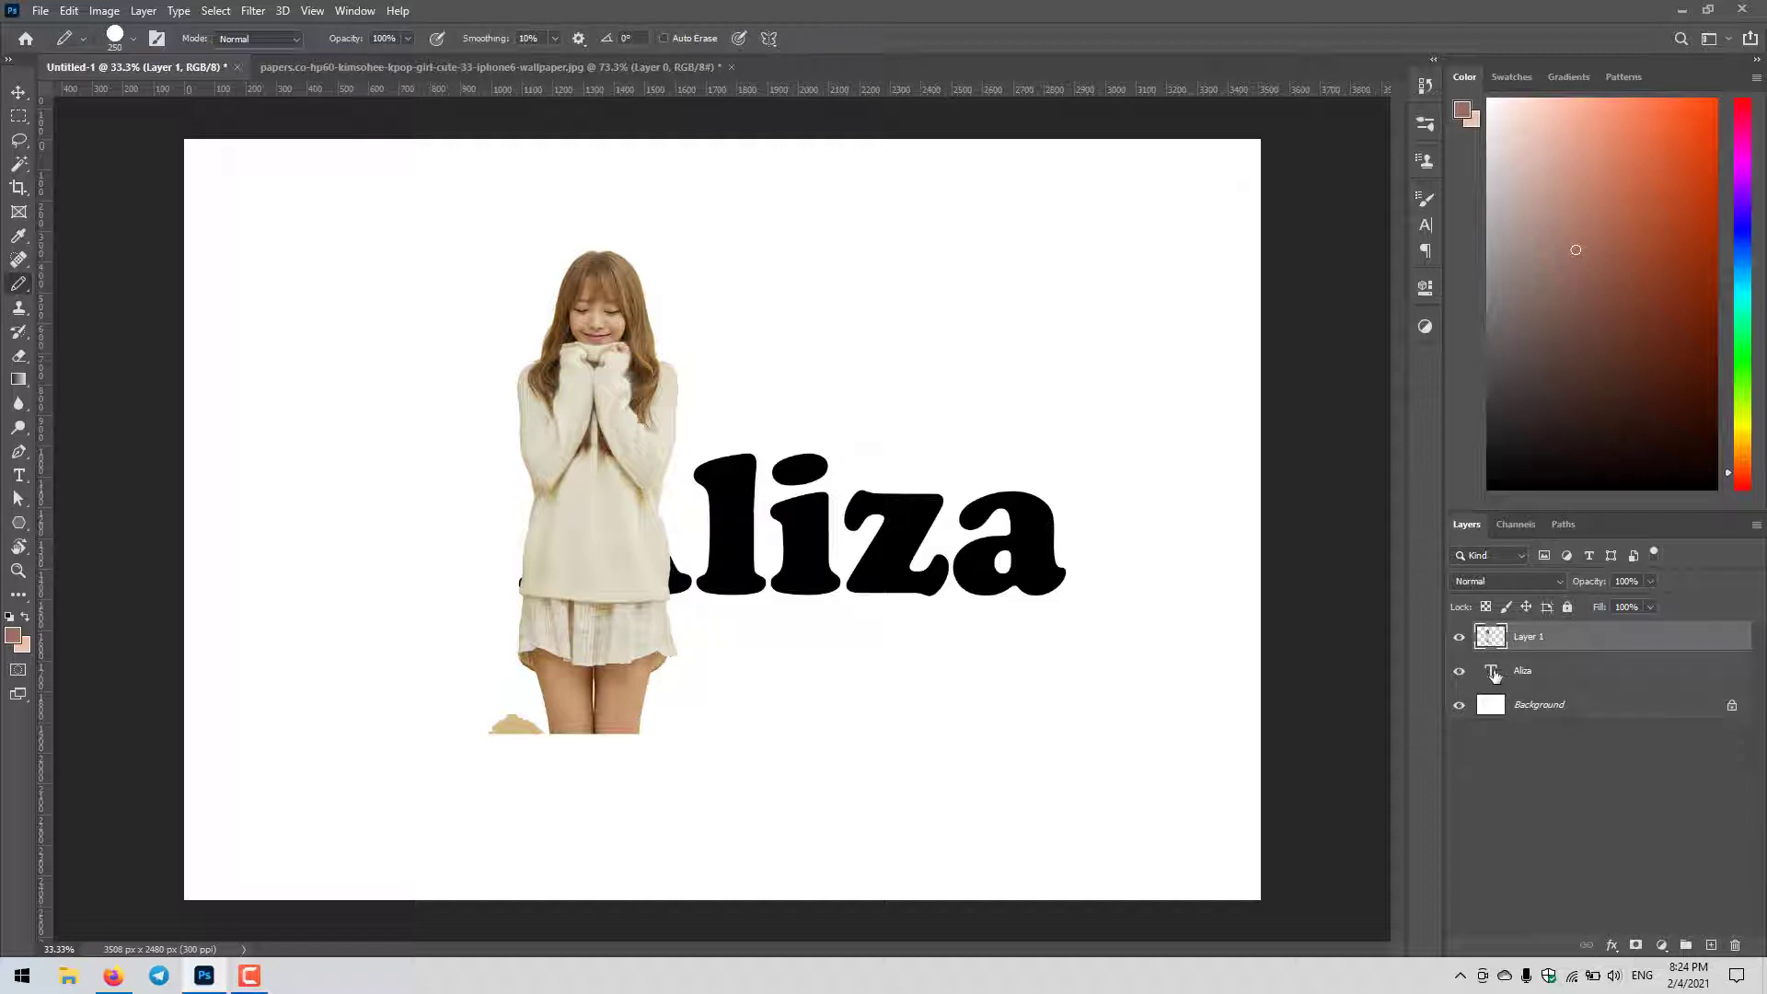
left_click(1490, 672, "ctrl")
left_click(1637, 947)
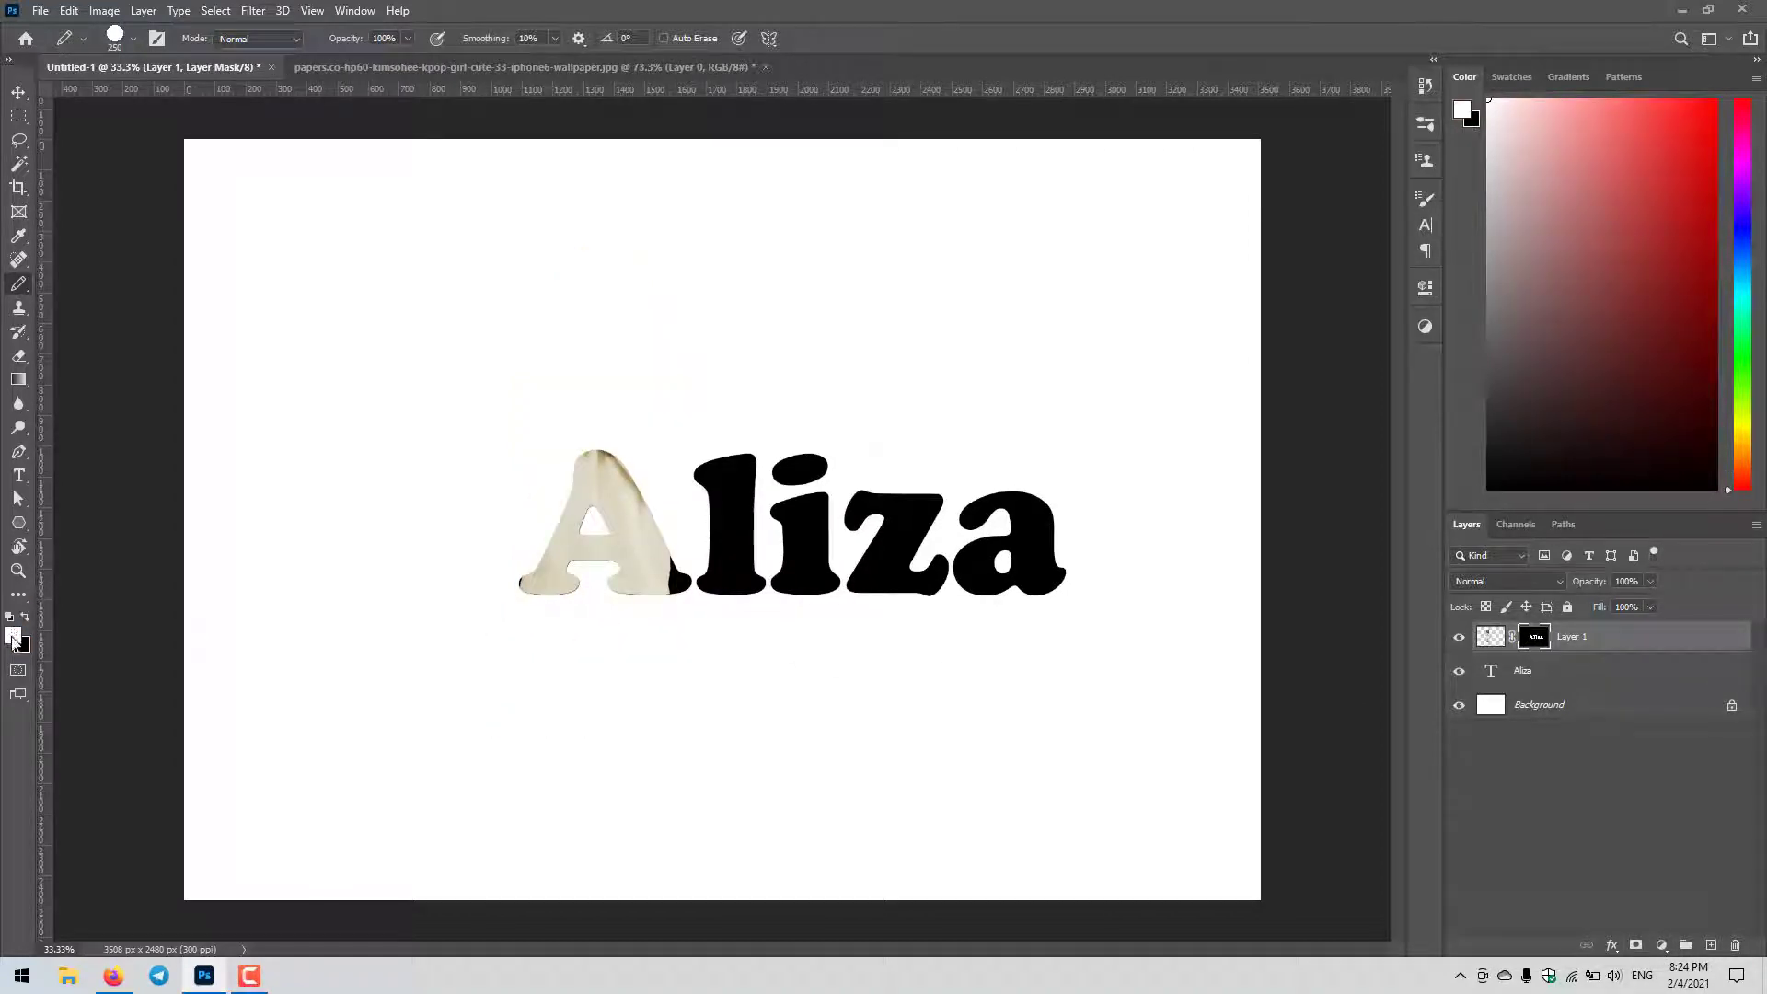
Paint the mask white to reveal the girl's head and upper body above the A
mouse_move(549, 441)
left_mouse_down()
mouse_move(561, 426)
mouse_move(538, 547)
mouse_move(560, 264)
mouse_move(592, 378)
mouse_move(619, 304)
mouse_move(651, 323)
mouse_move(660, 563)
mouse_move(656, 520)
left_mouse_up()
key("ctrl+z")
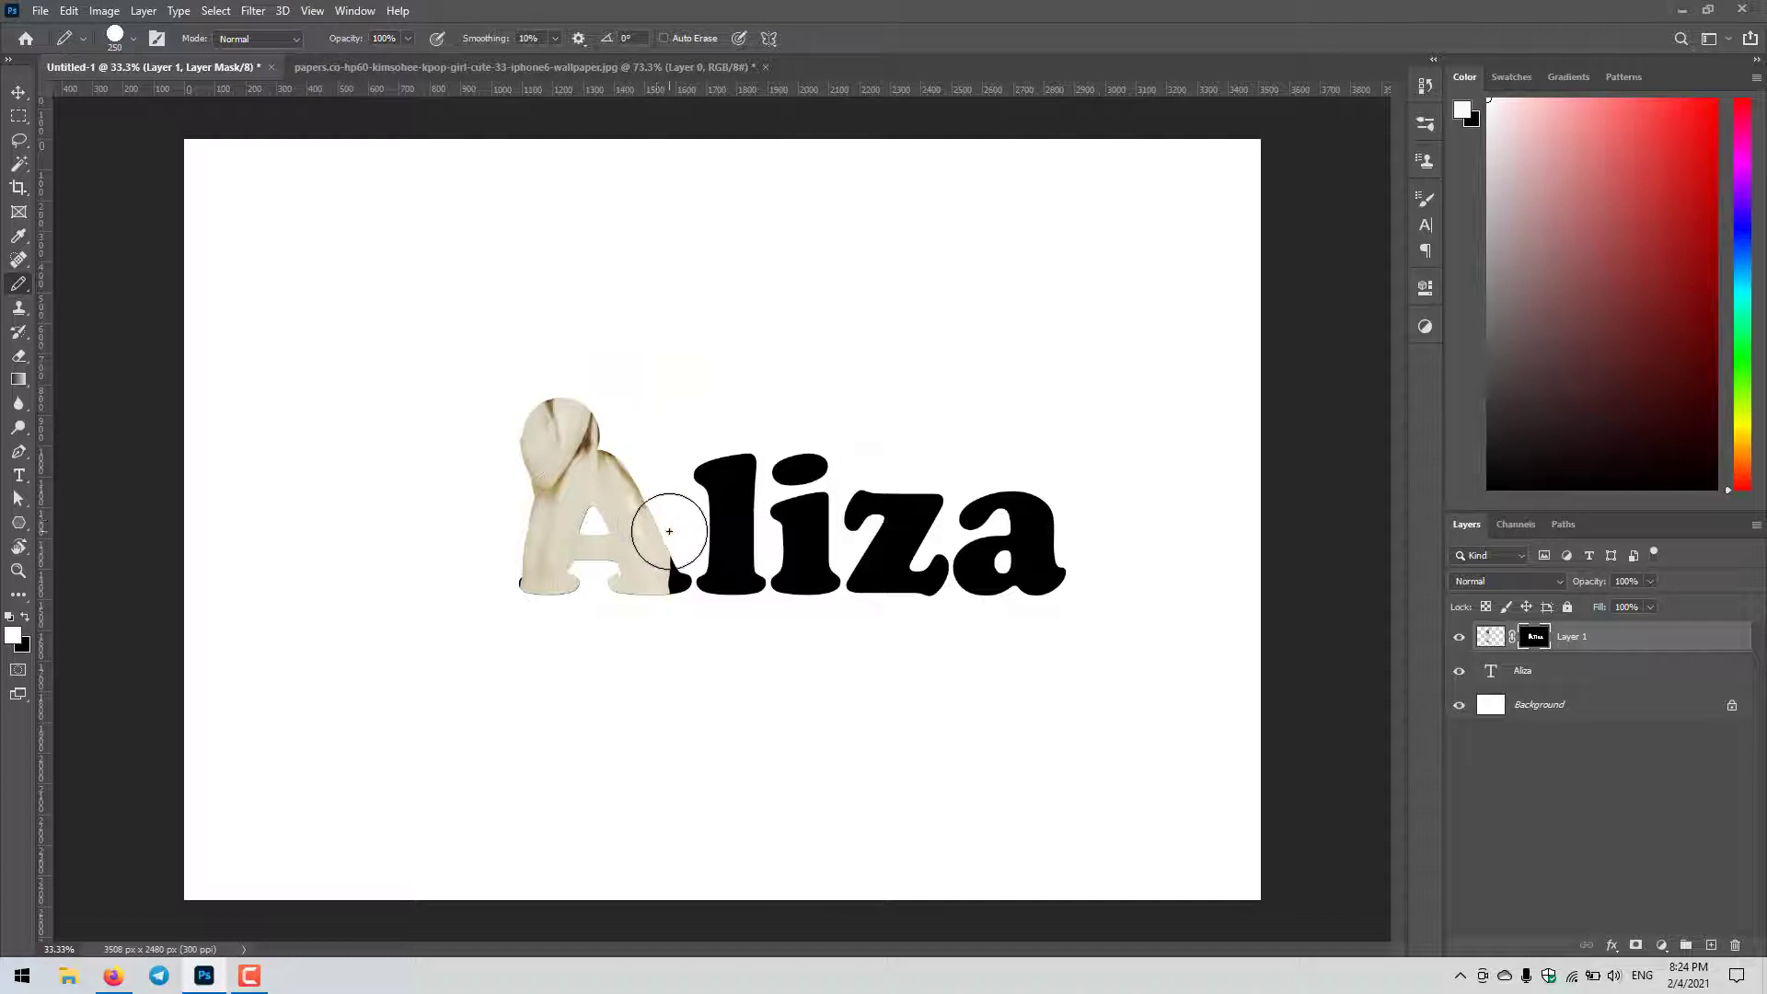
mouse_move(684, 532)
left_mouse_down()
mouse_move(592, 426)
mouse_move(620, 485)
mouse_move(521, 409)
mouse_move(631, 304)
mouse_move(639, 267)
mouse_move(591, 279)
mouse_move(544, 395)
mouse_move(530, 333)
mouse_move(583, 220)
mouse_move(564, 276)
mouse_move(576, 252)
mouse_move(584, 277)
mouse_move(583, 245)
mouse_move(601, 274)
left_mouse_up()
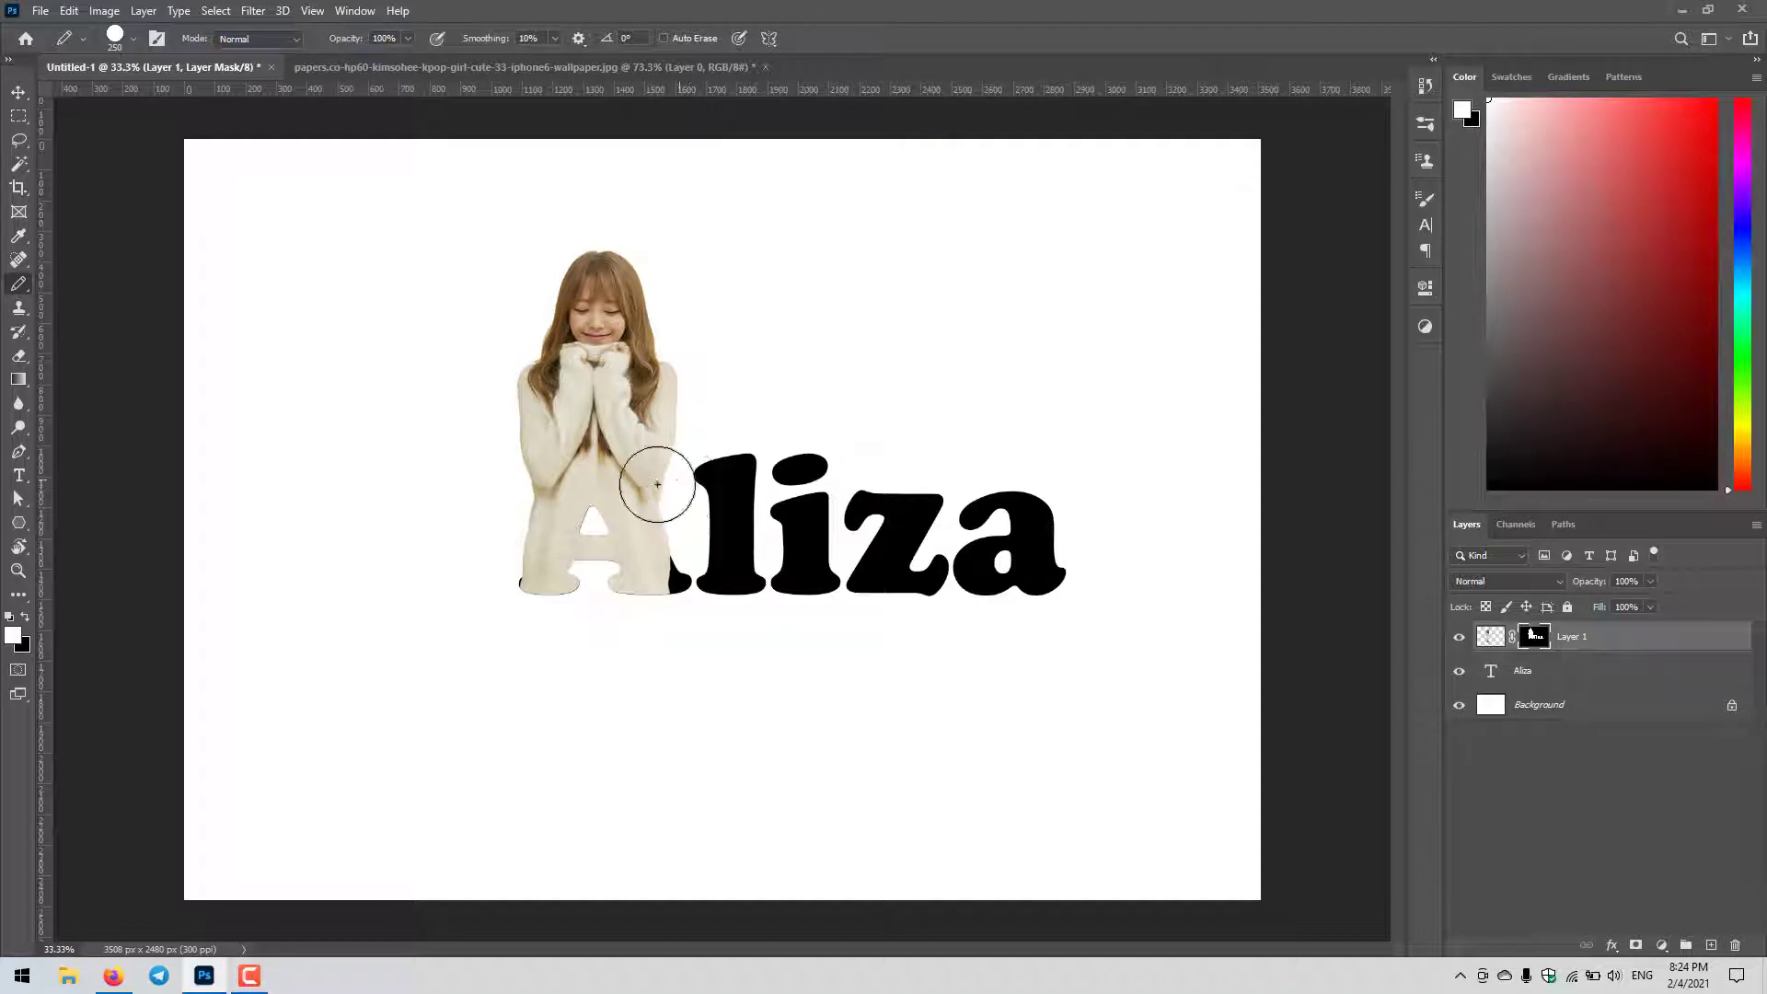
left_click_drag(581, 485, 626, 496)
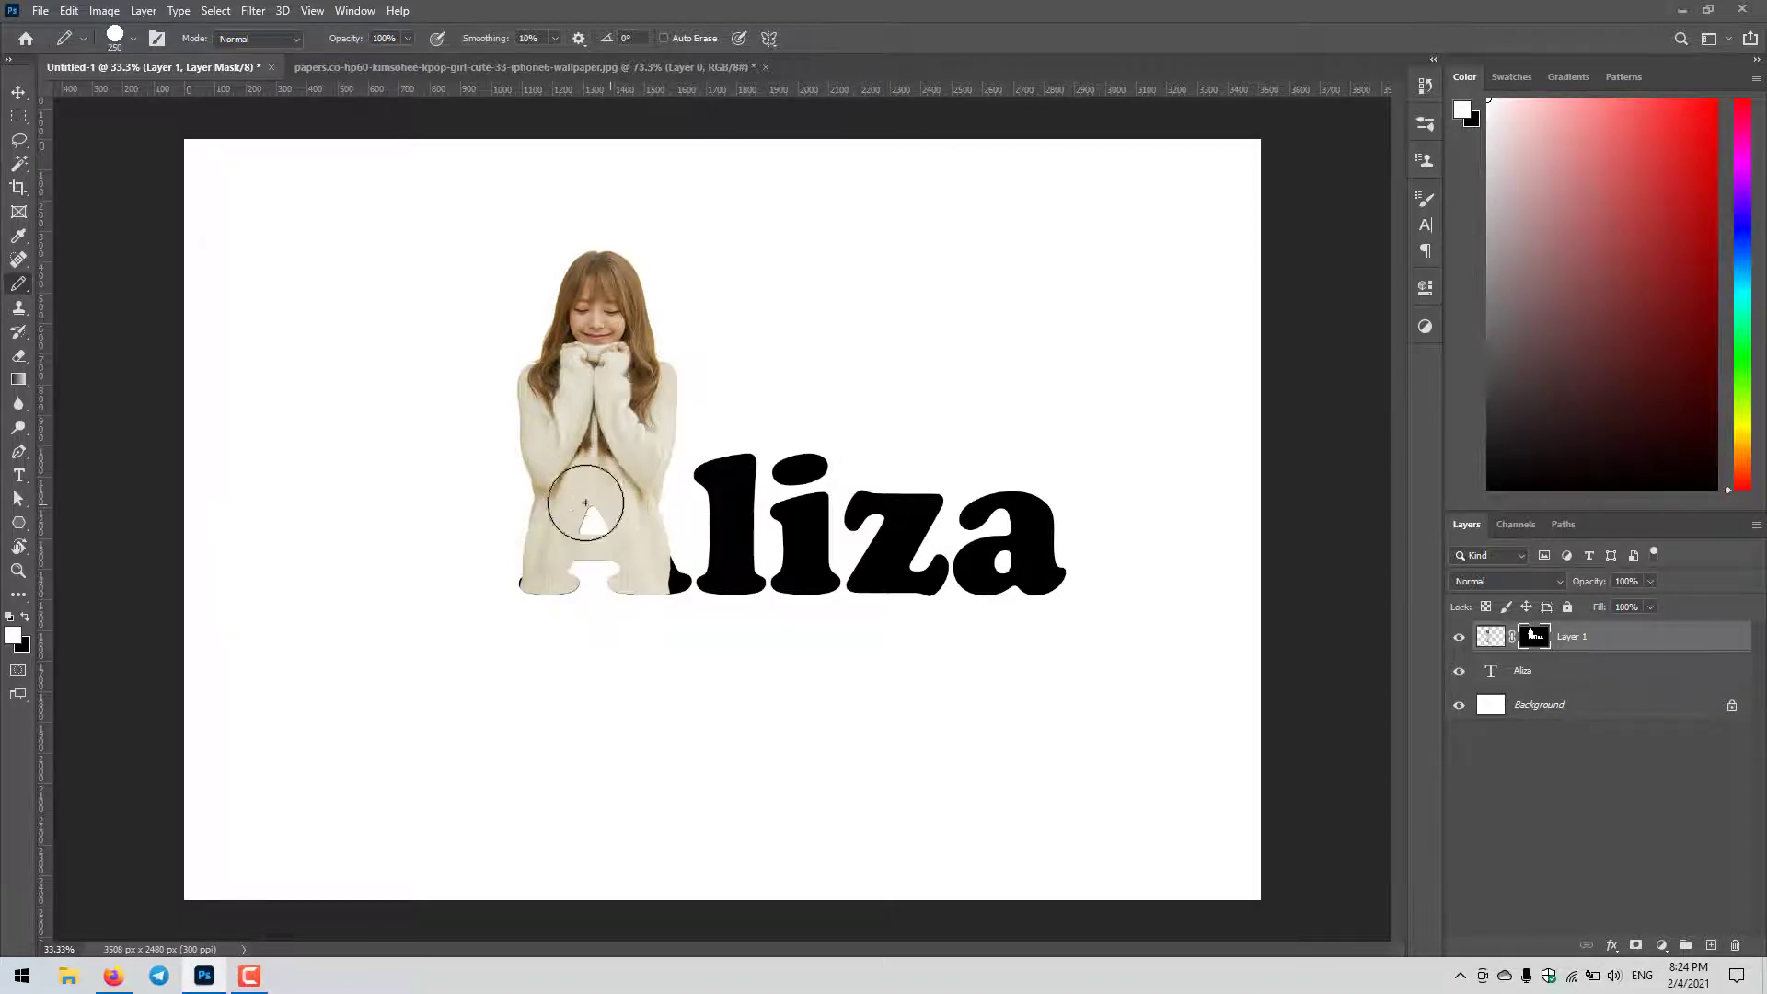
key("ctrl+z")
Add a Gradient Overlay layer style to the Aliza text layer
left_click(16, 97)
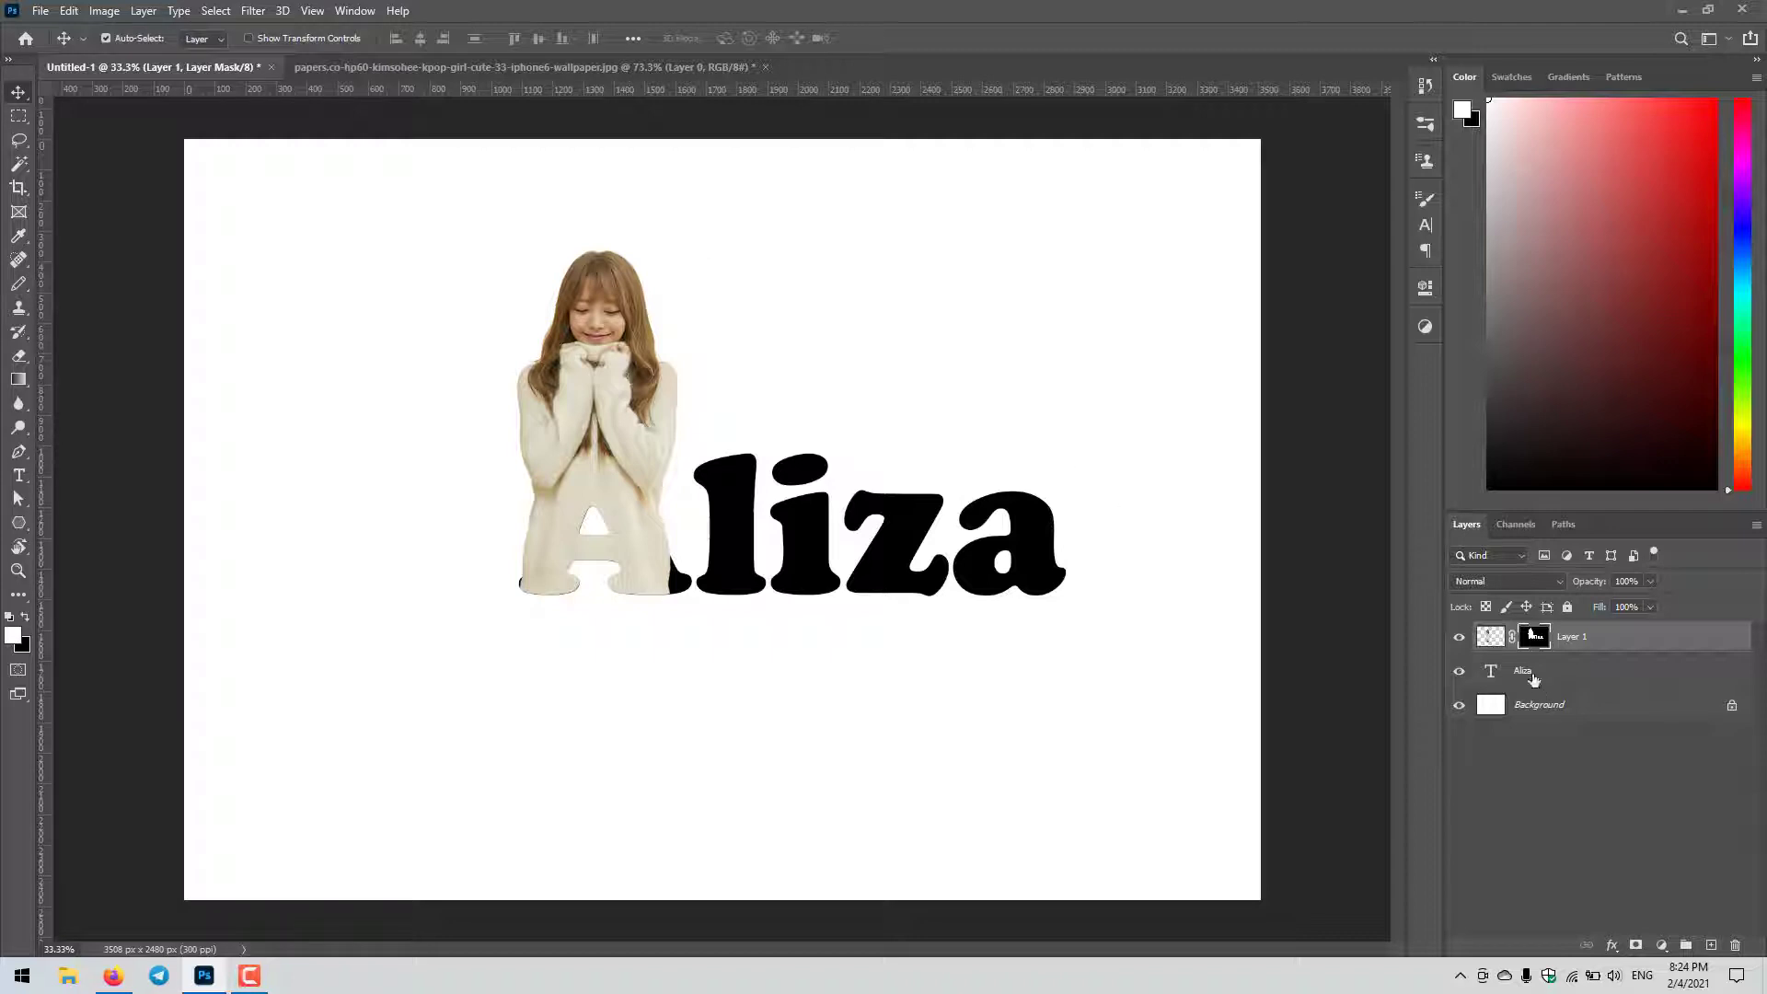
left_click(1533, 679)
left_click(1614, 945)
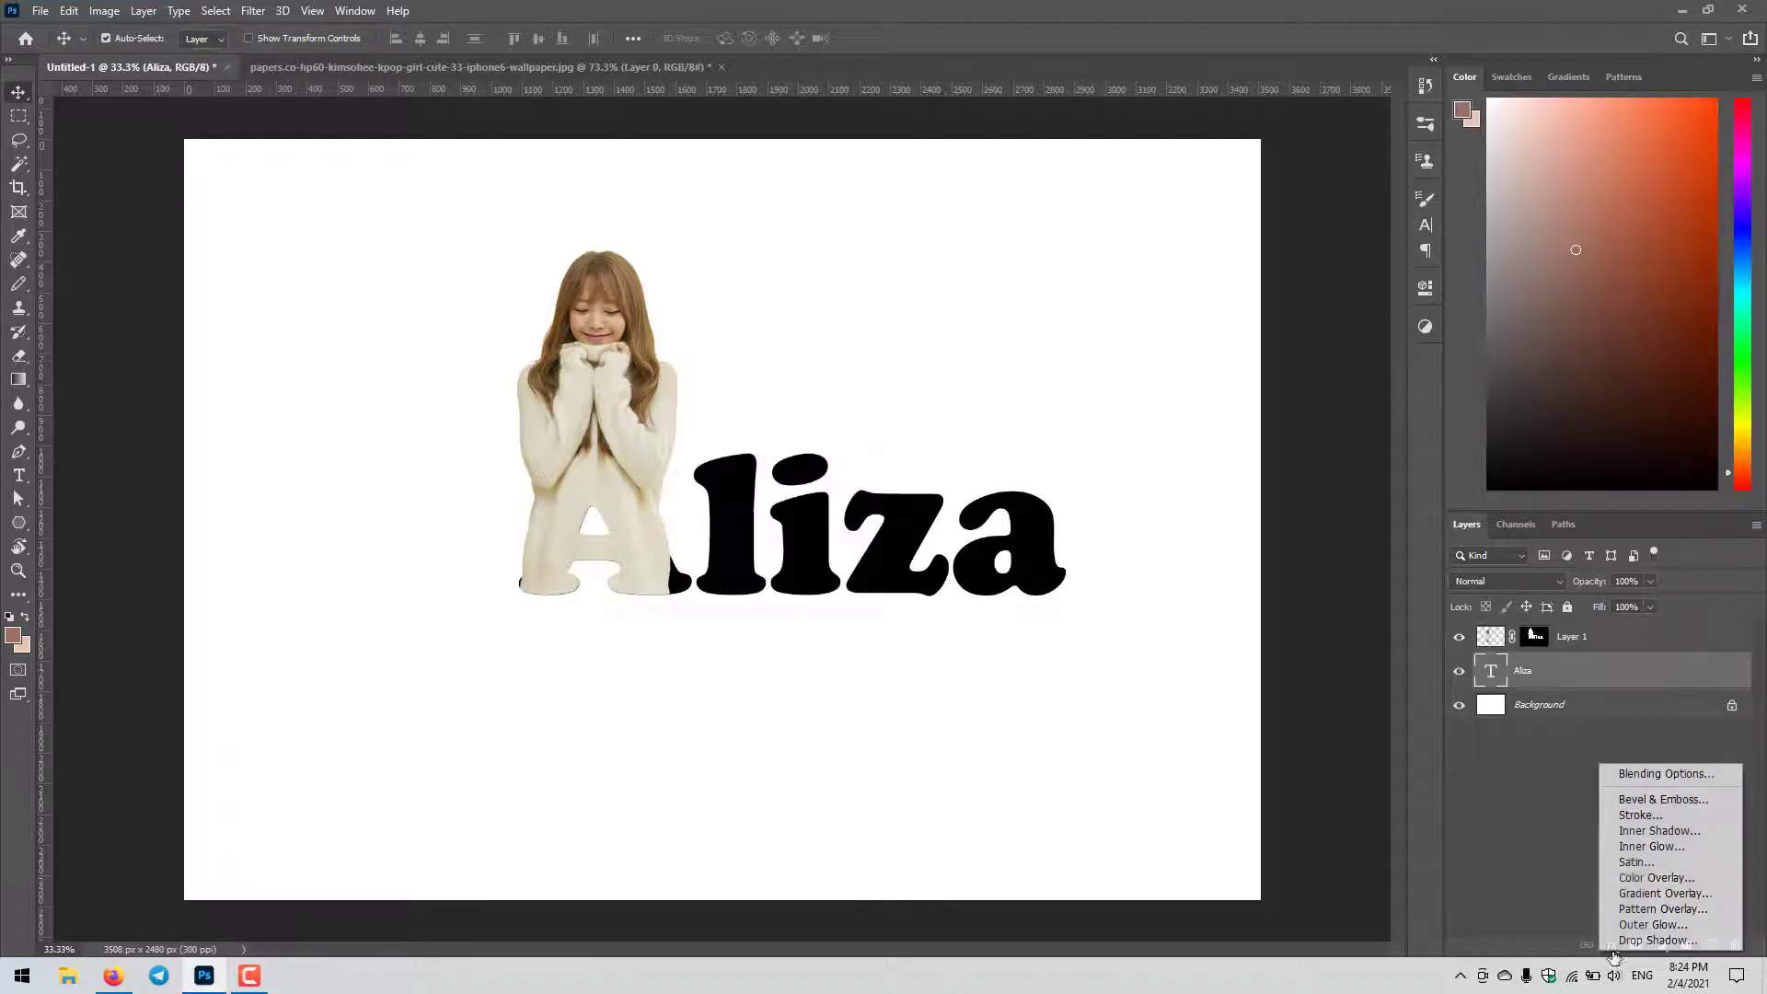
left_click(1640, 898)
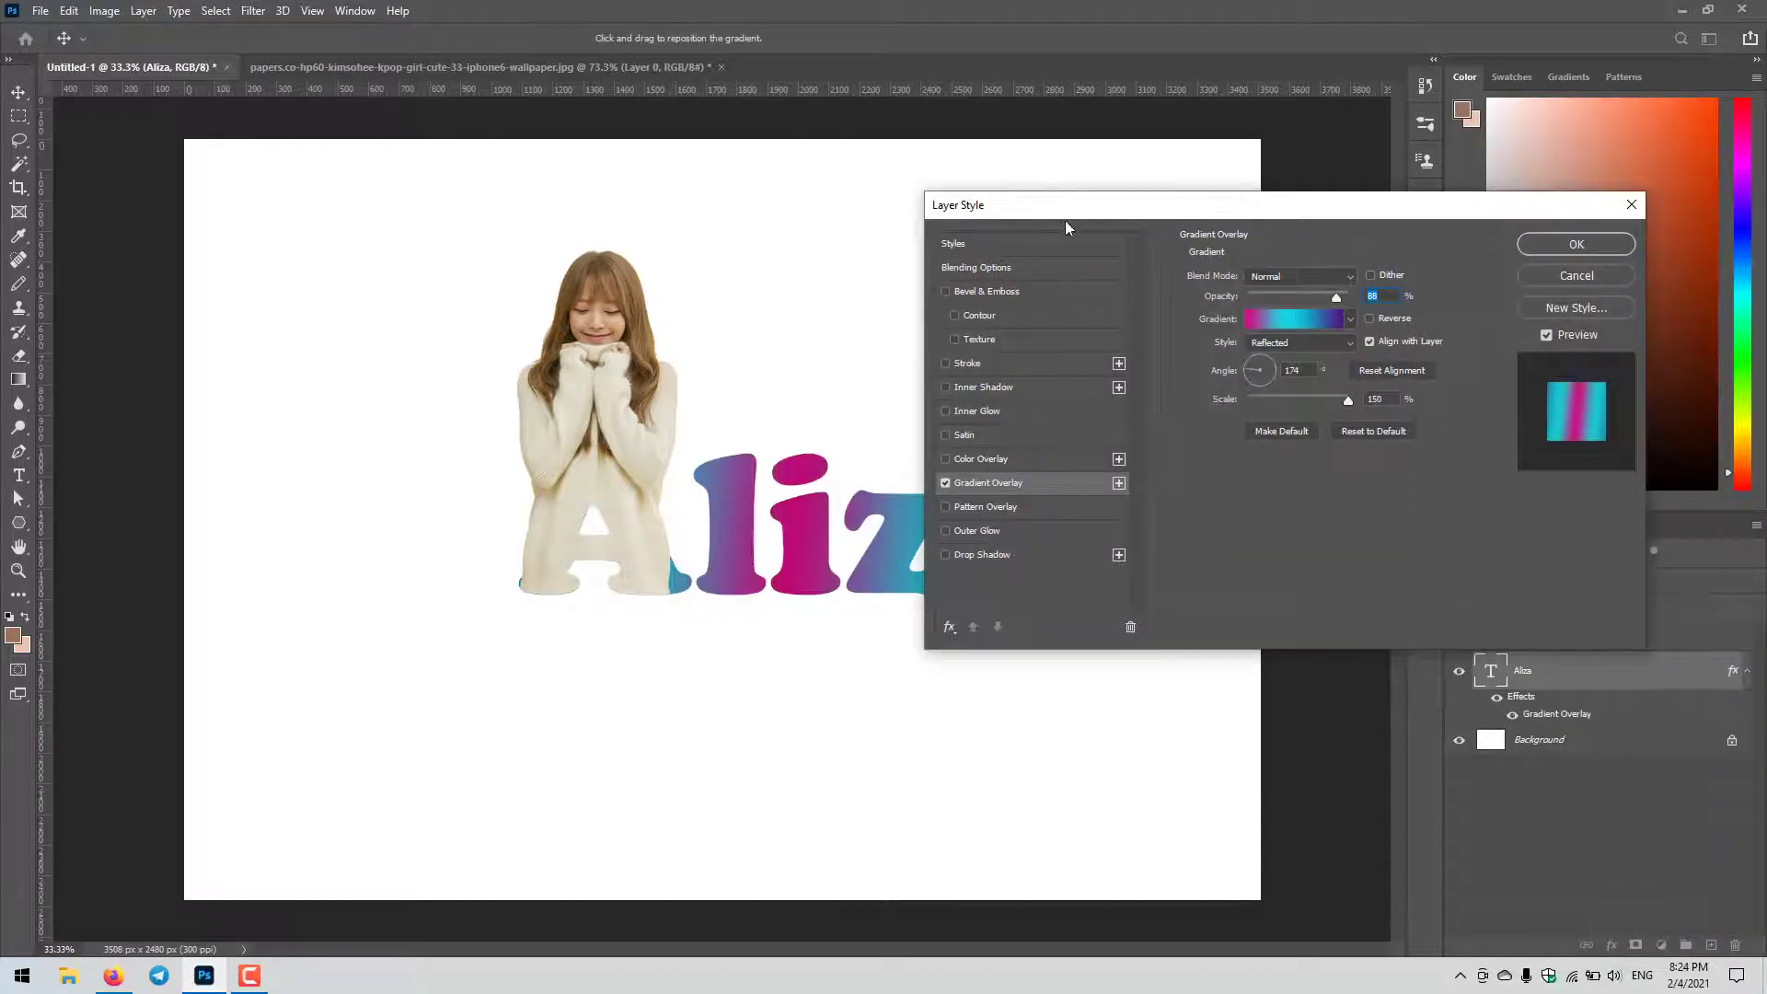
left_click_drag(1091, 212, 1167, 174)
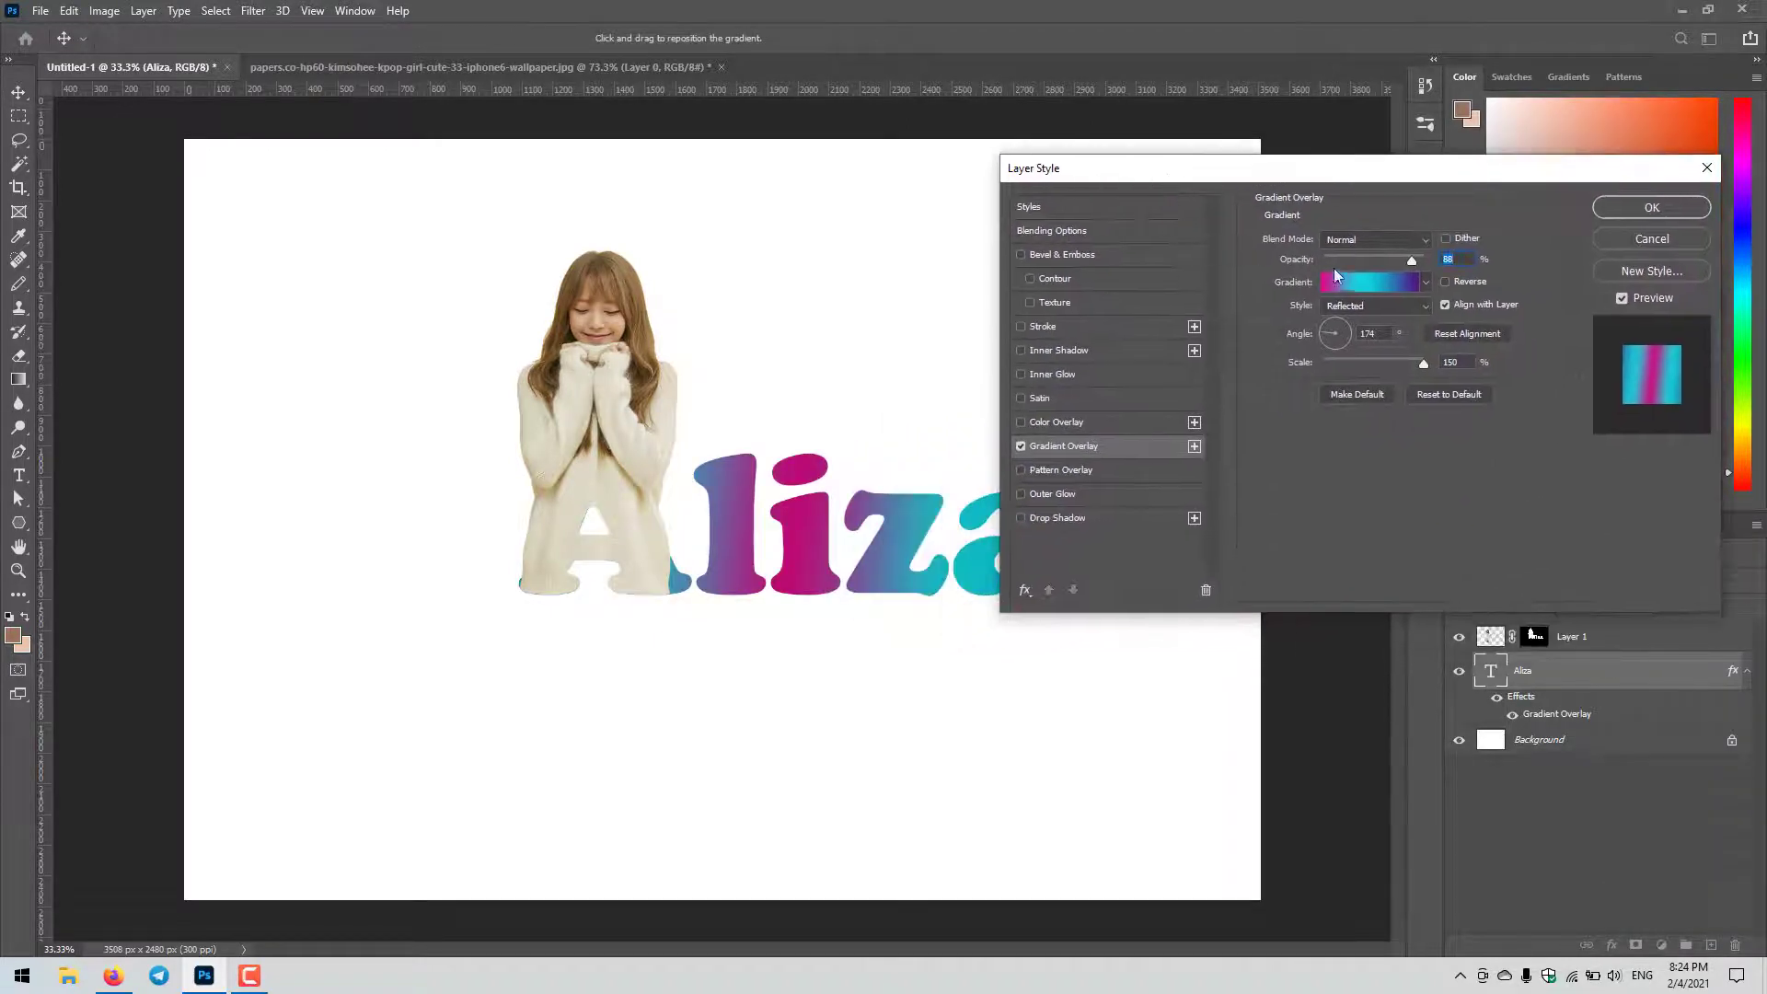
In the Gradient Editor, pick the magenta-to-blue Purple_03 preset from the Purples folder
left_click(1378, 273)
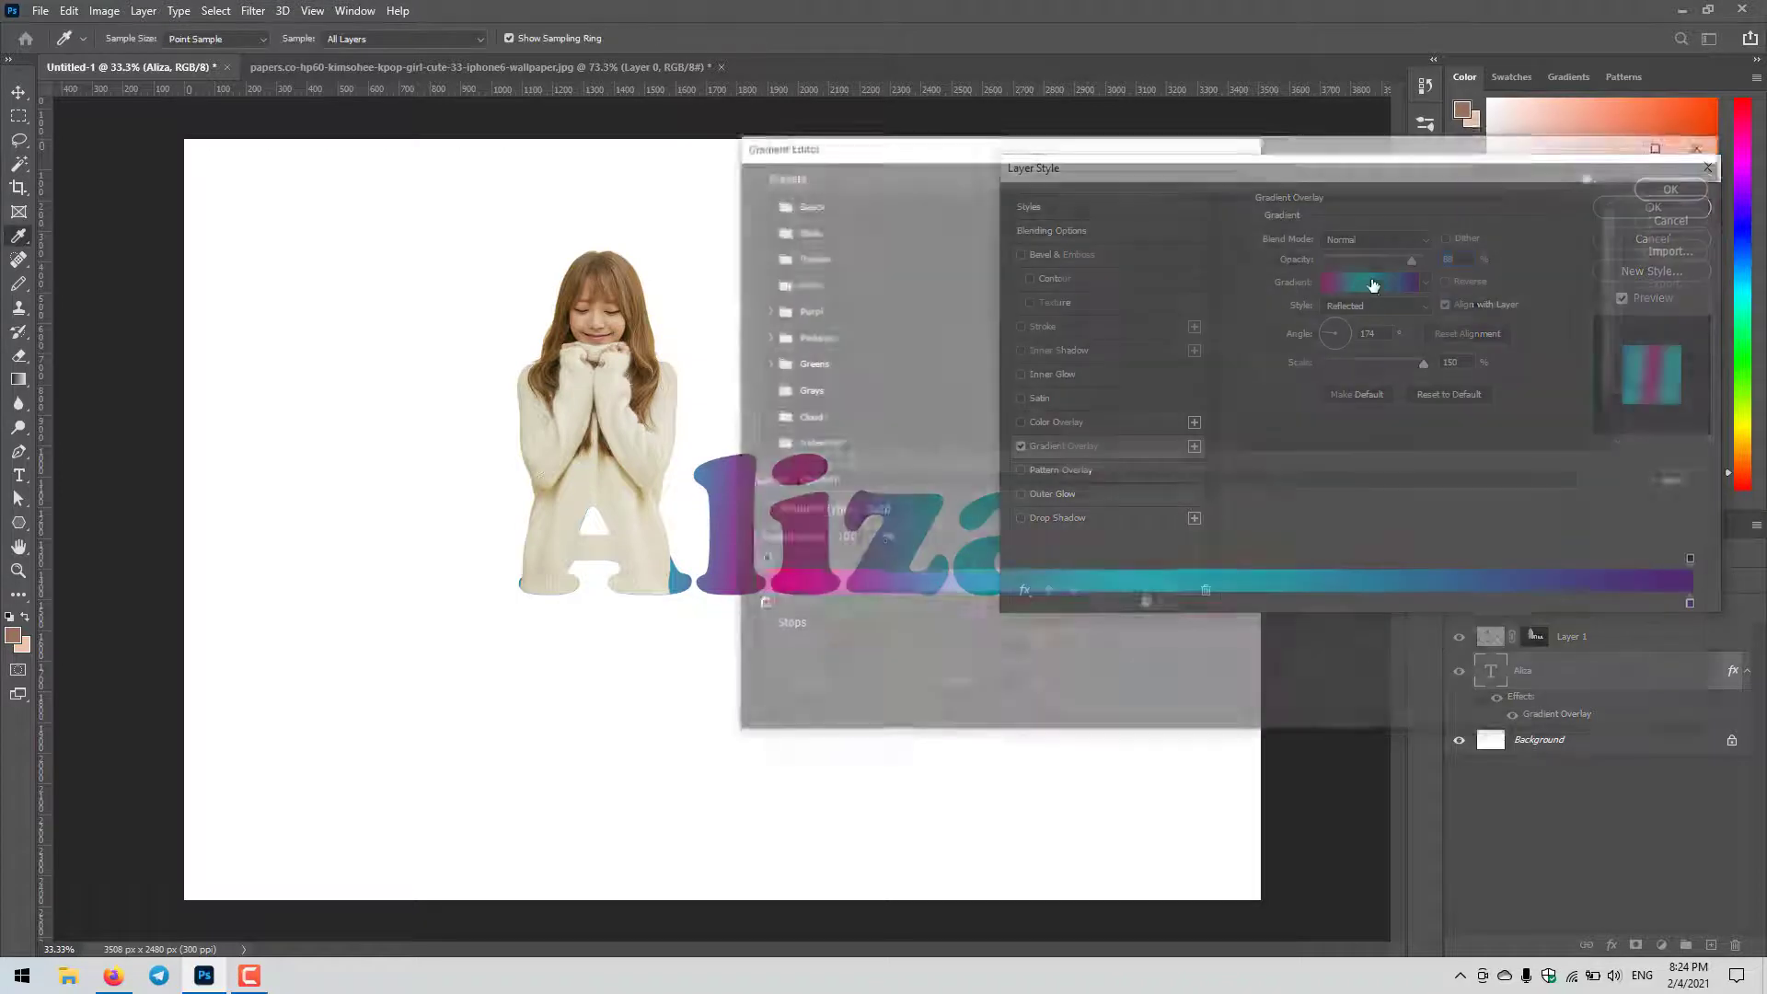
left_click(761, 417)
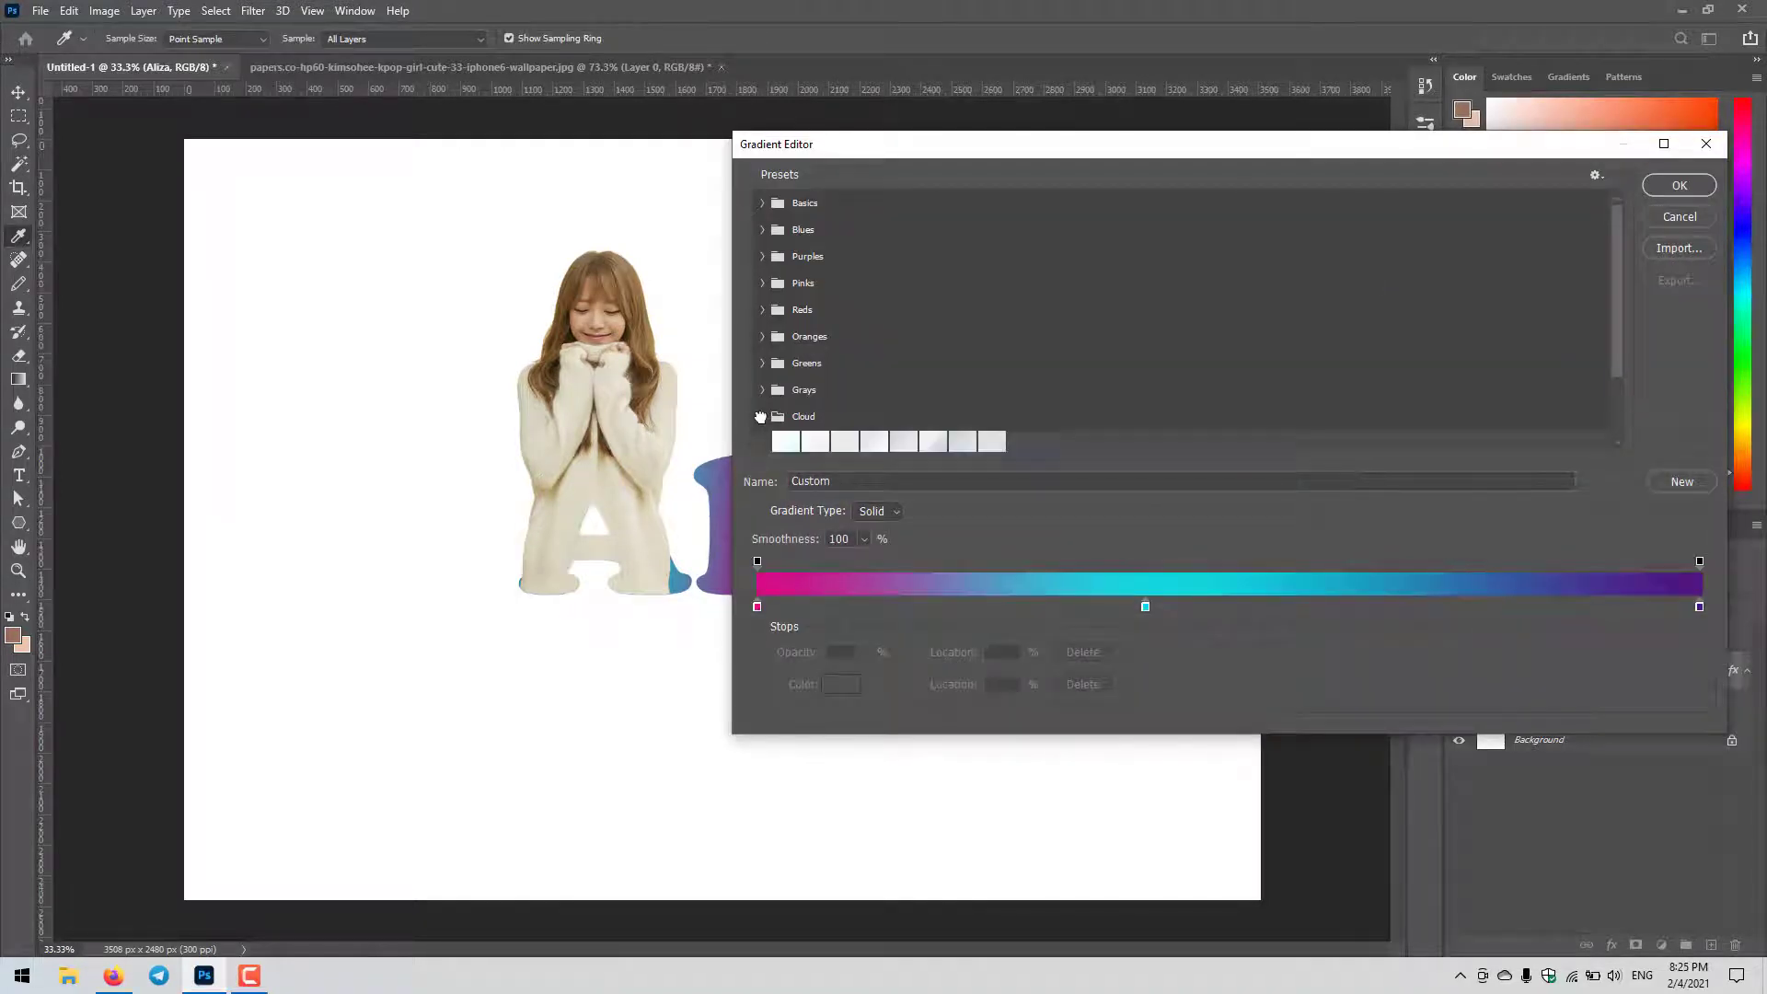
left_click(763, 389)
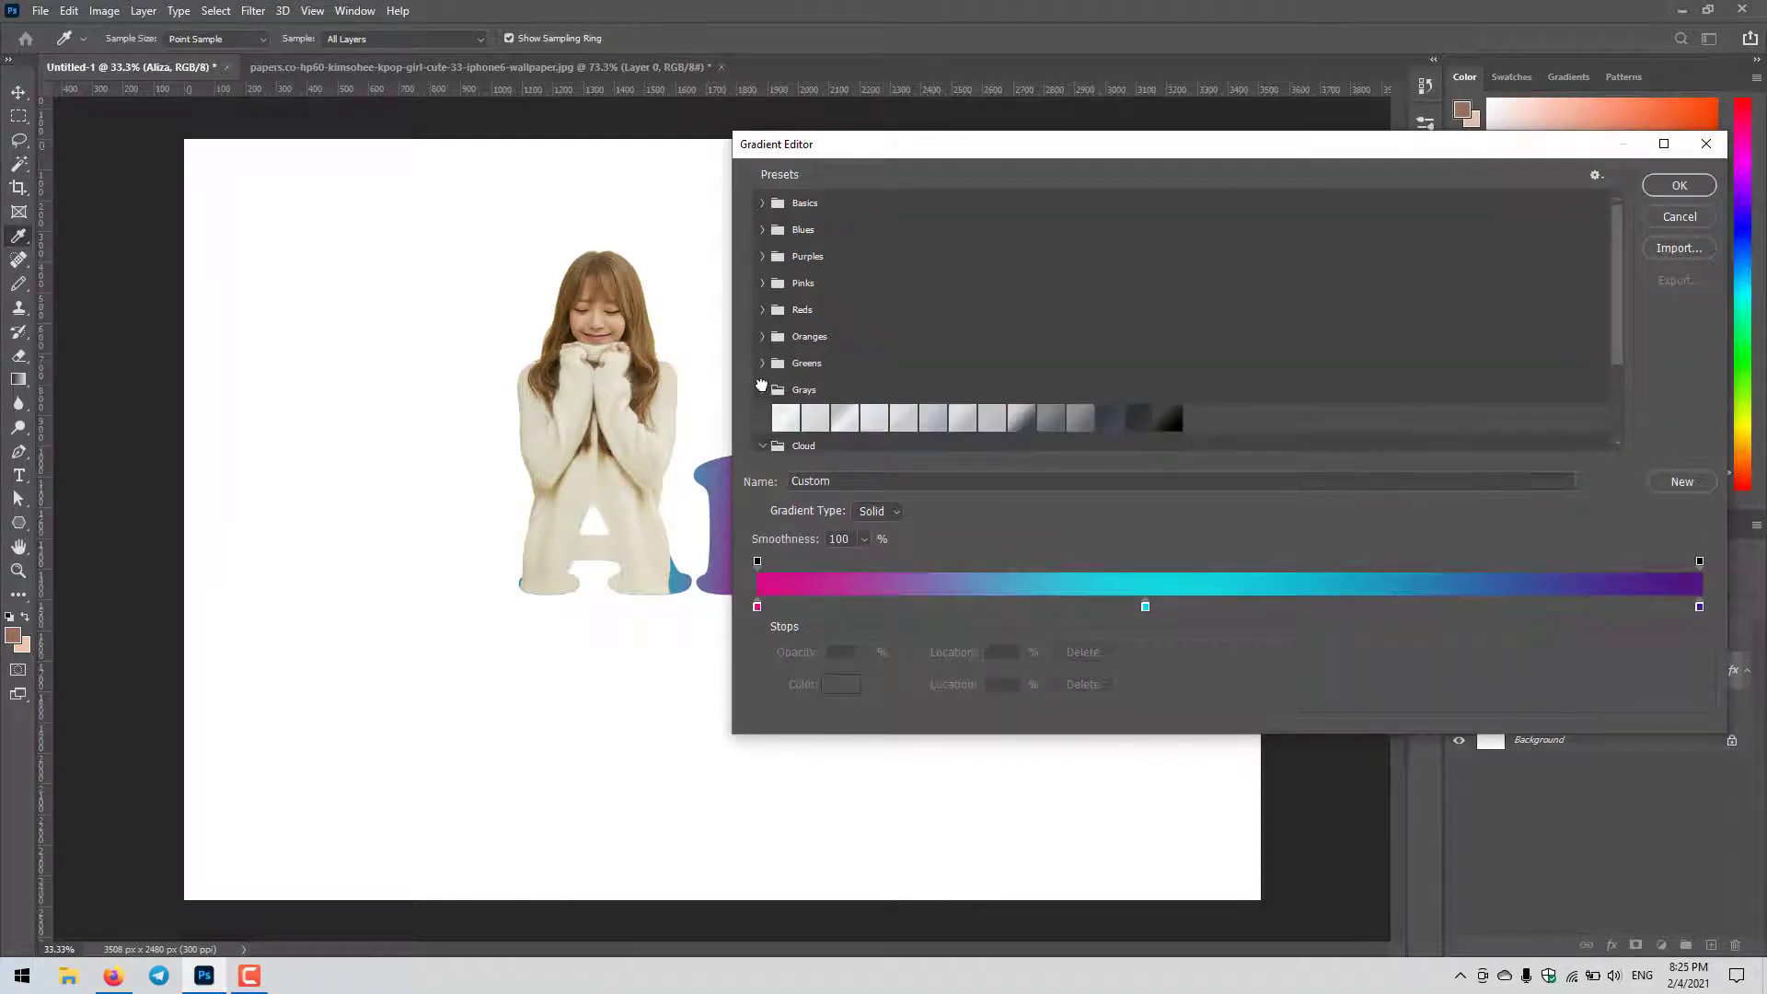
left_click(763, 362)
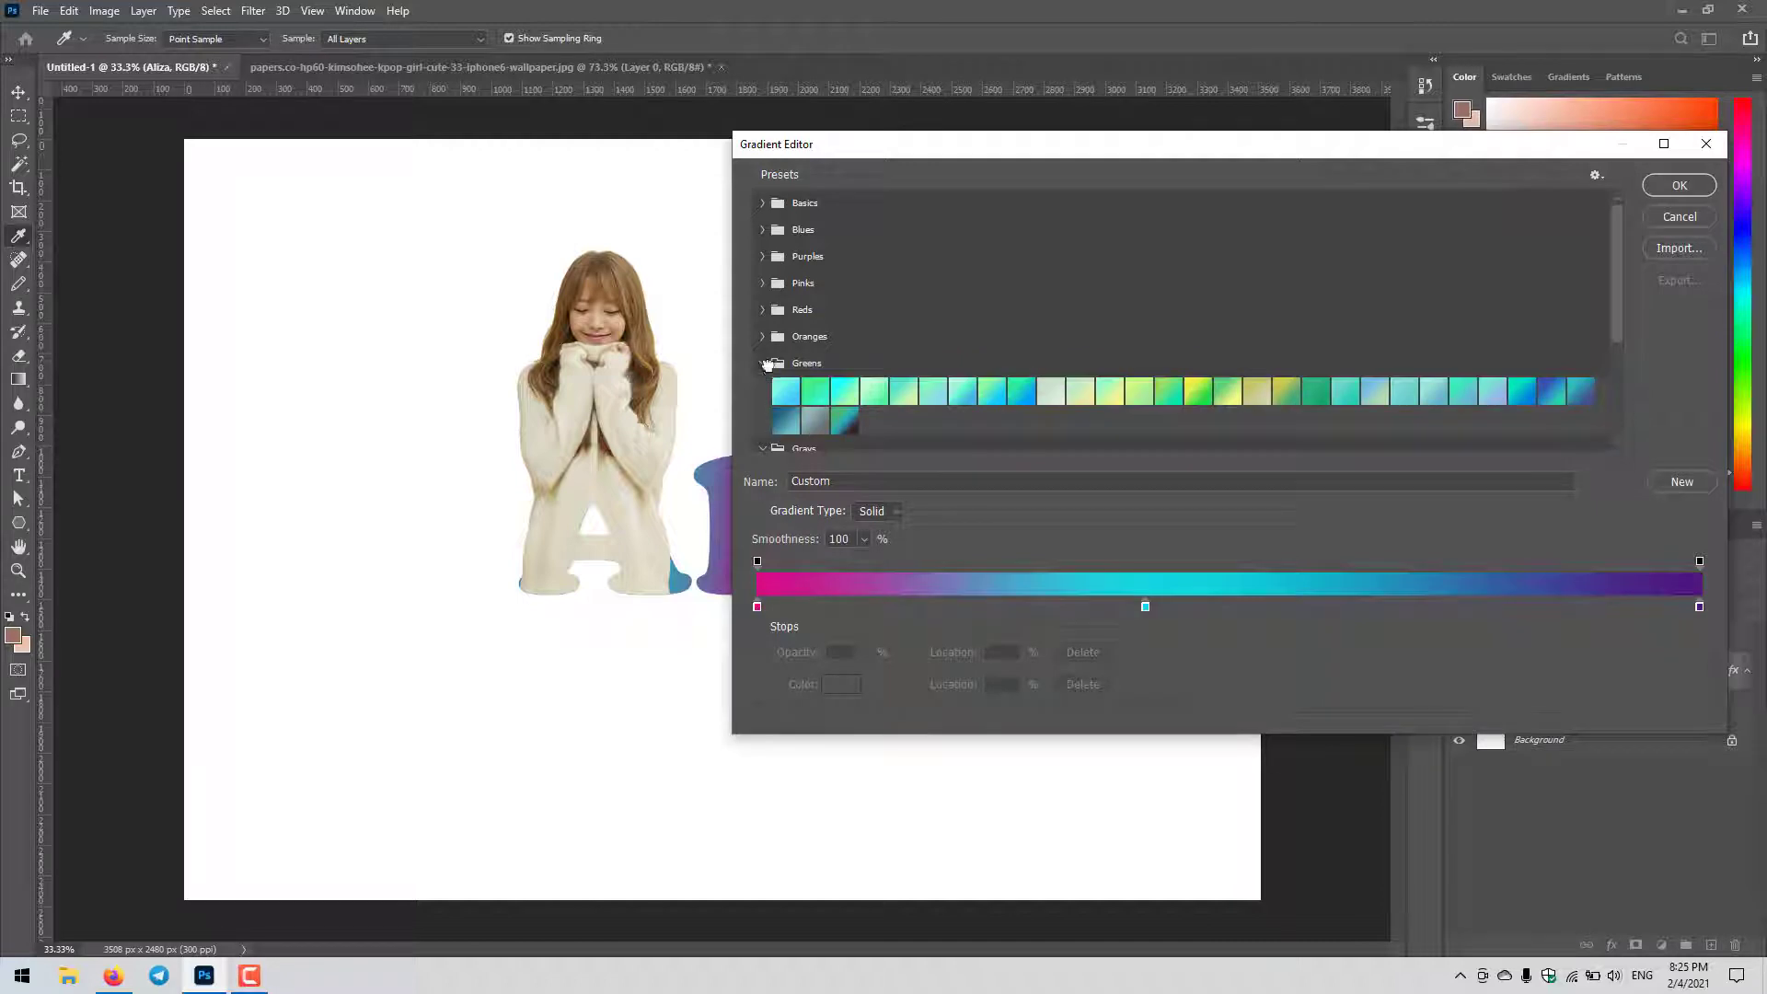
left_click(763, 363)
left_click(761, 258)
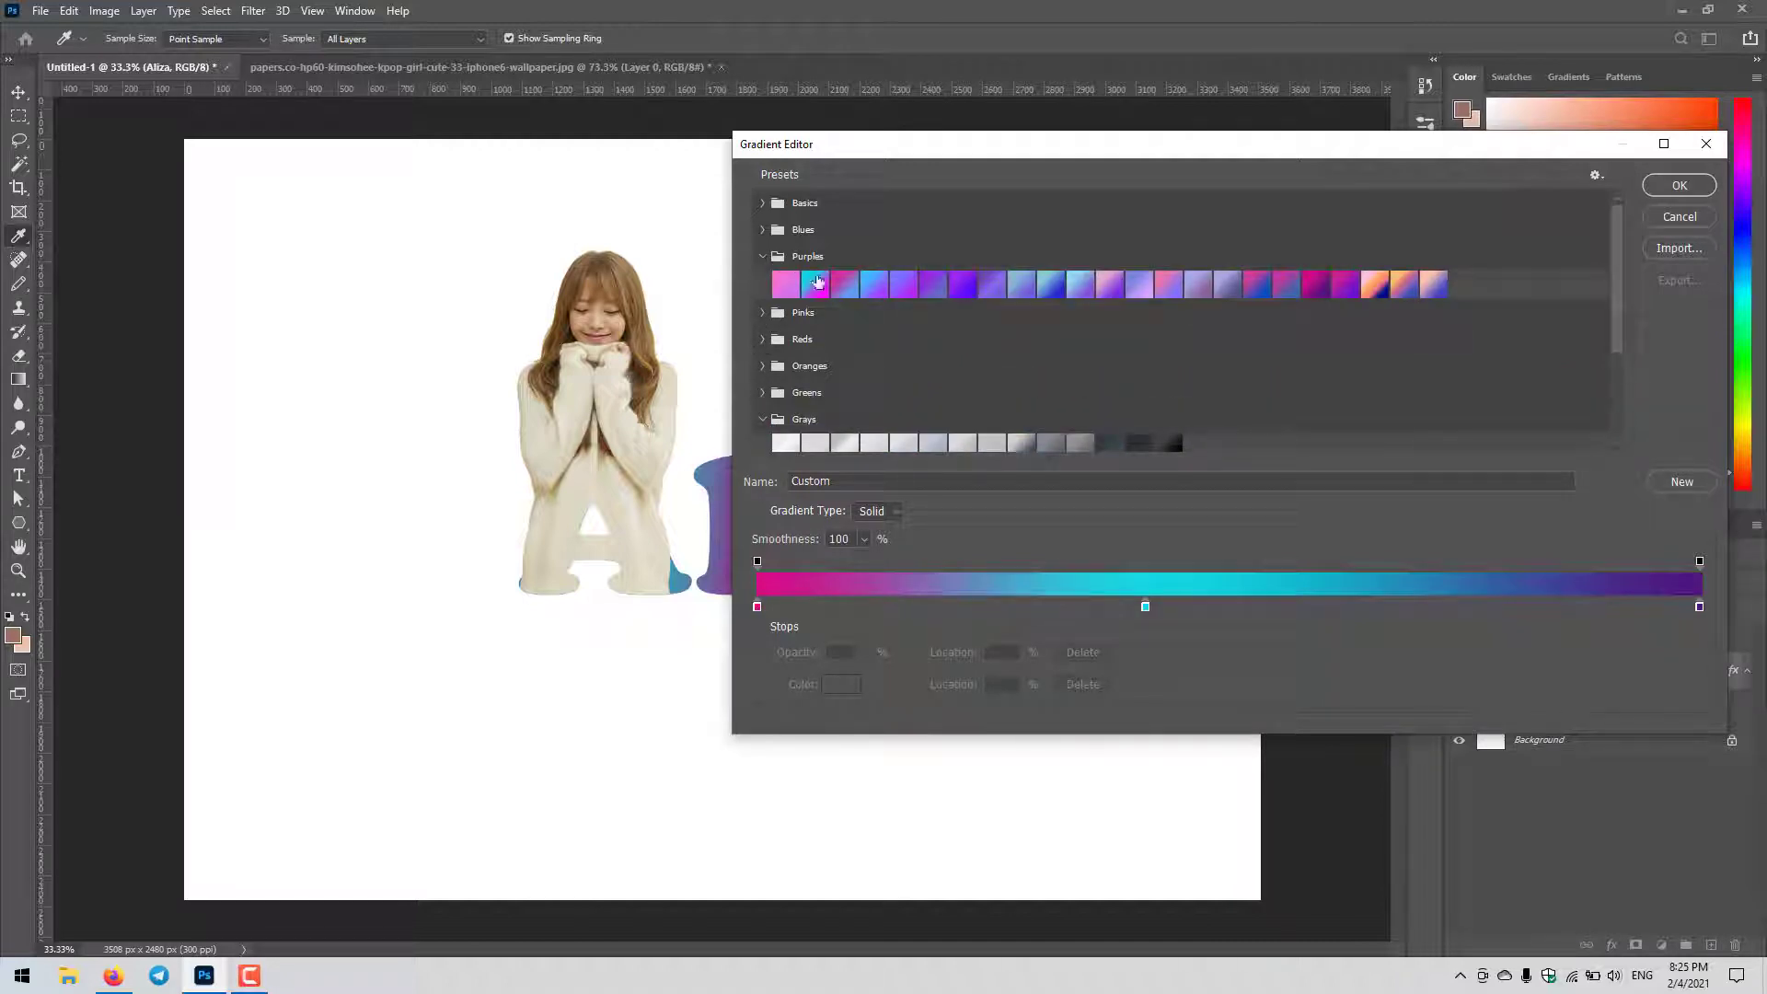
left_click(835, 288)
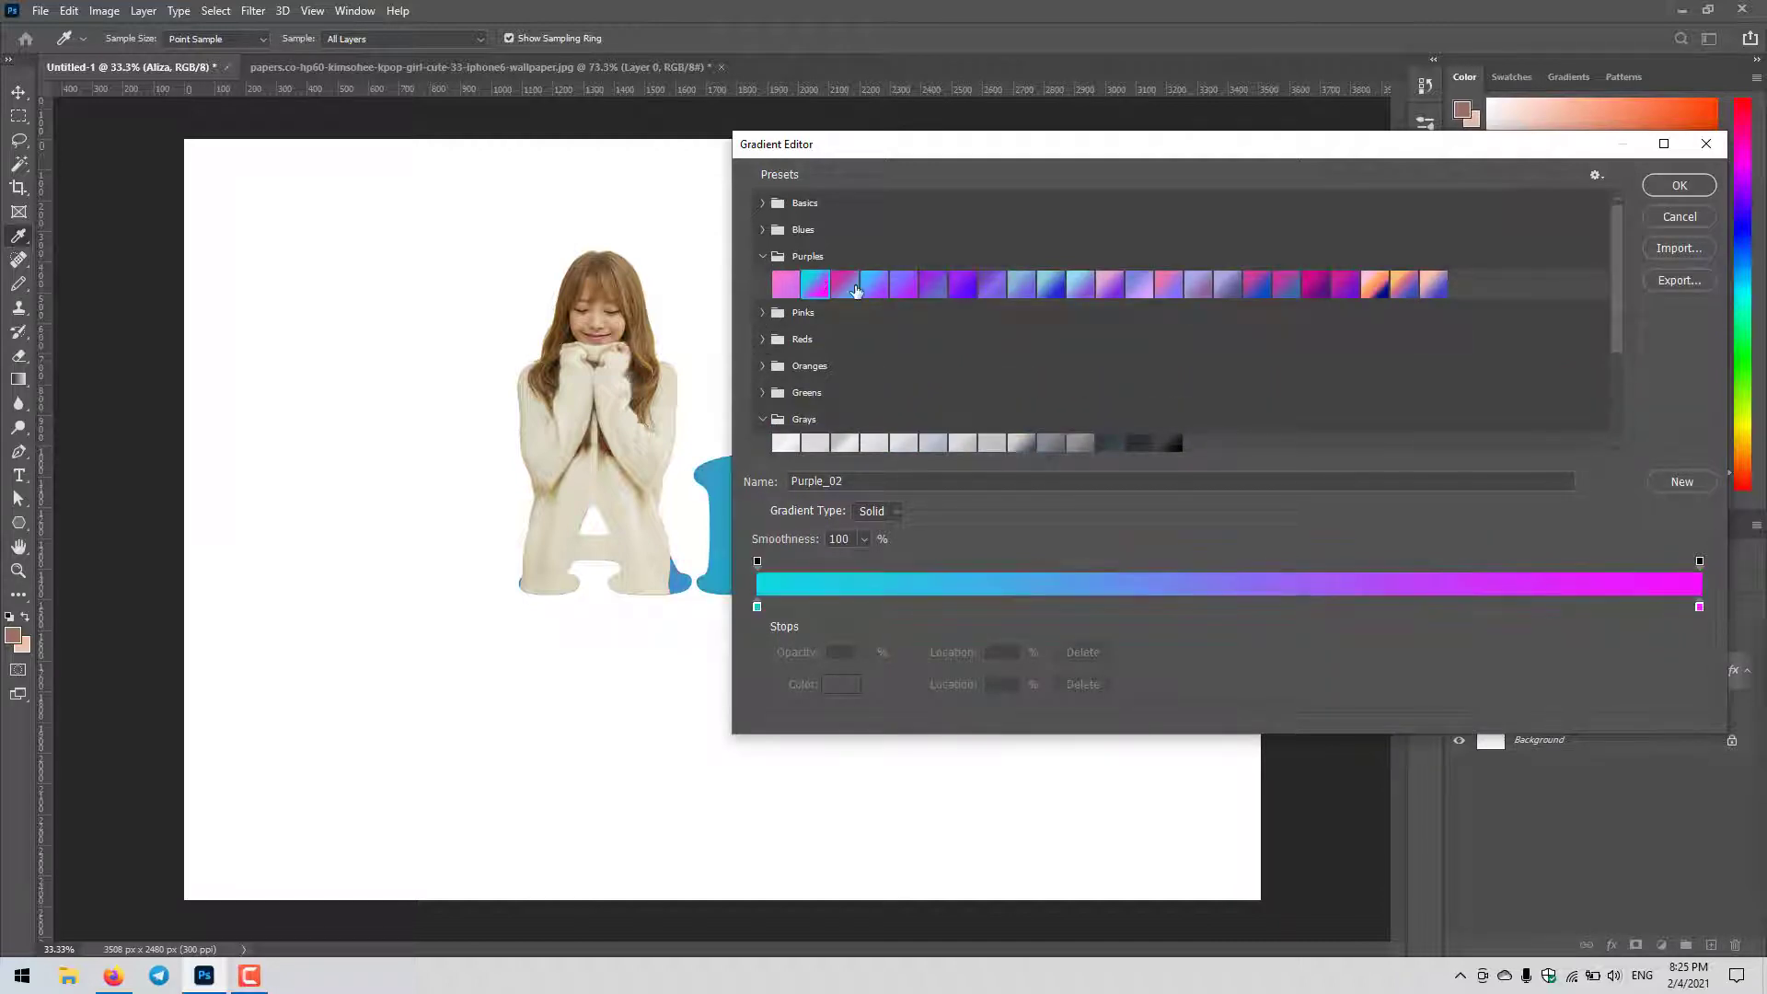
left_click(854, 285)
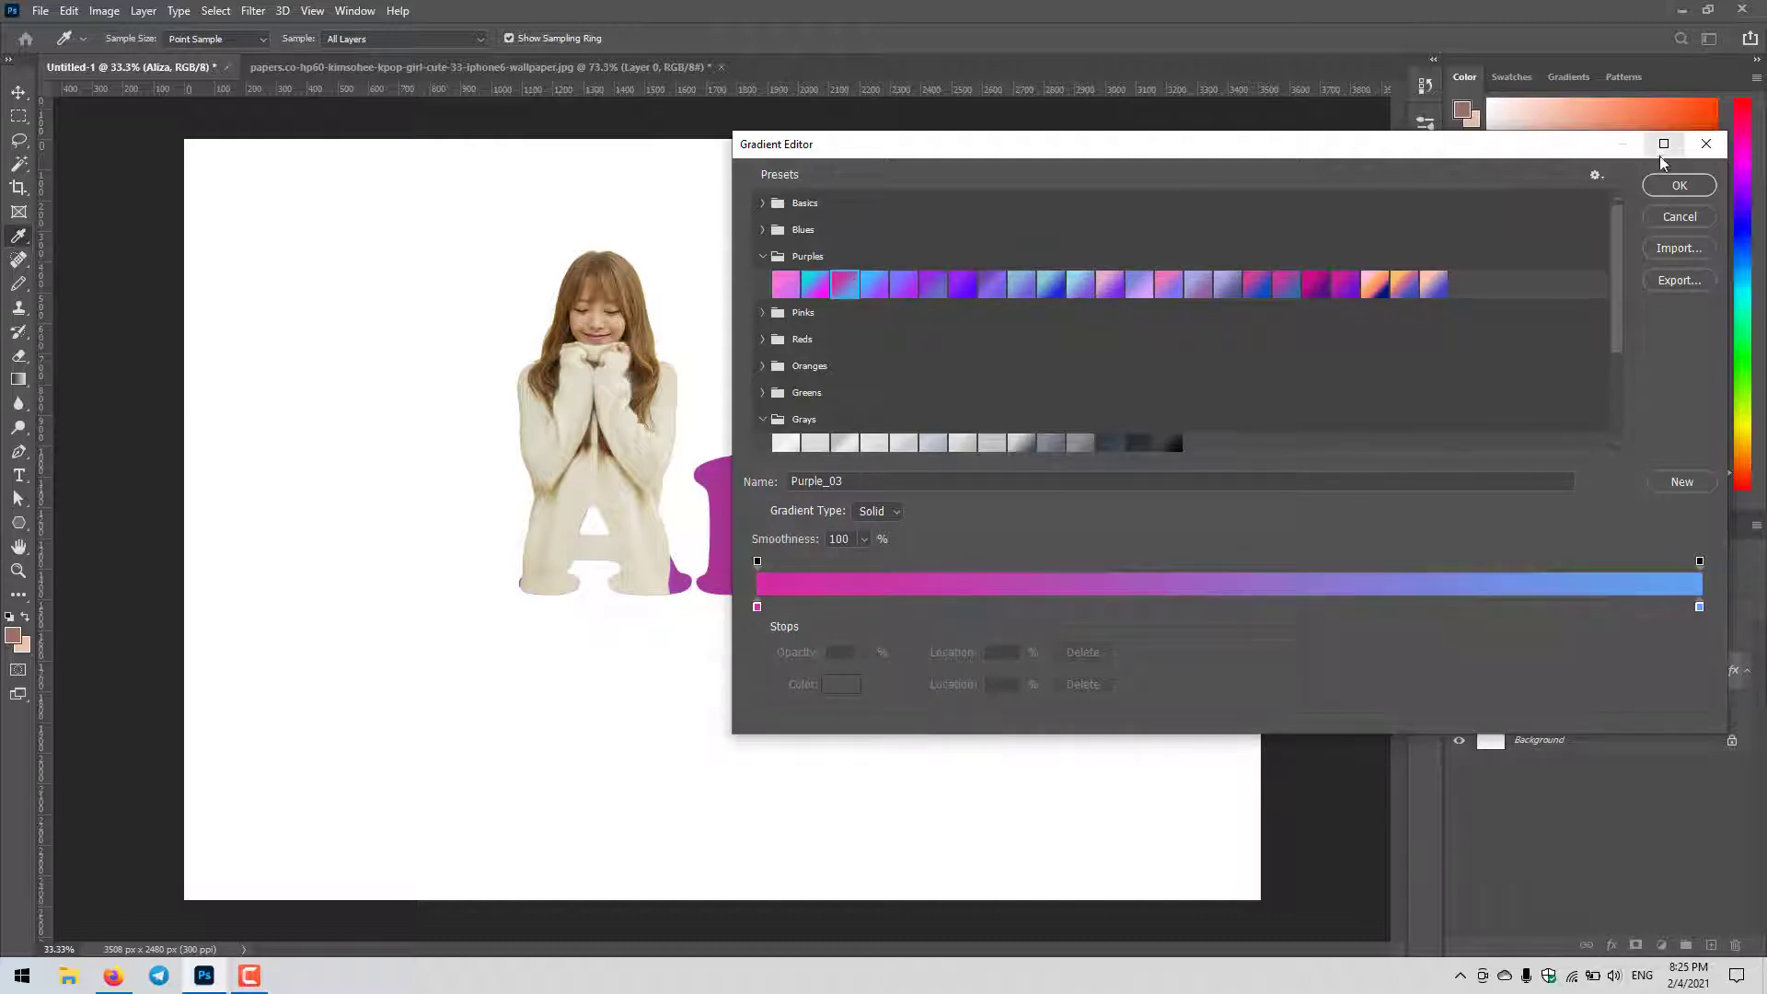
Confirm the gradient, set overlay opacity to 100%, apply, and reselect the girl layer
left_click(1671, 185)
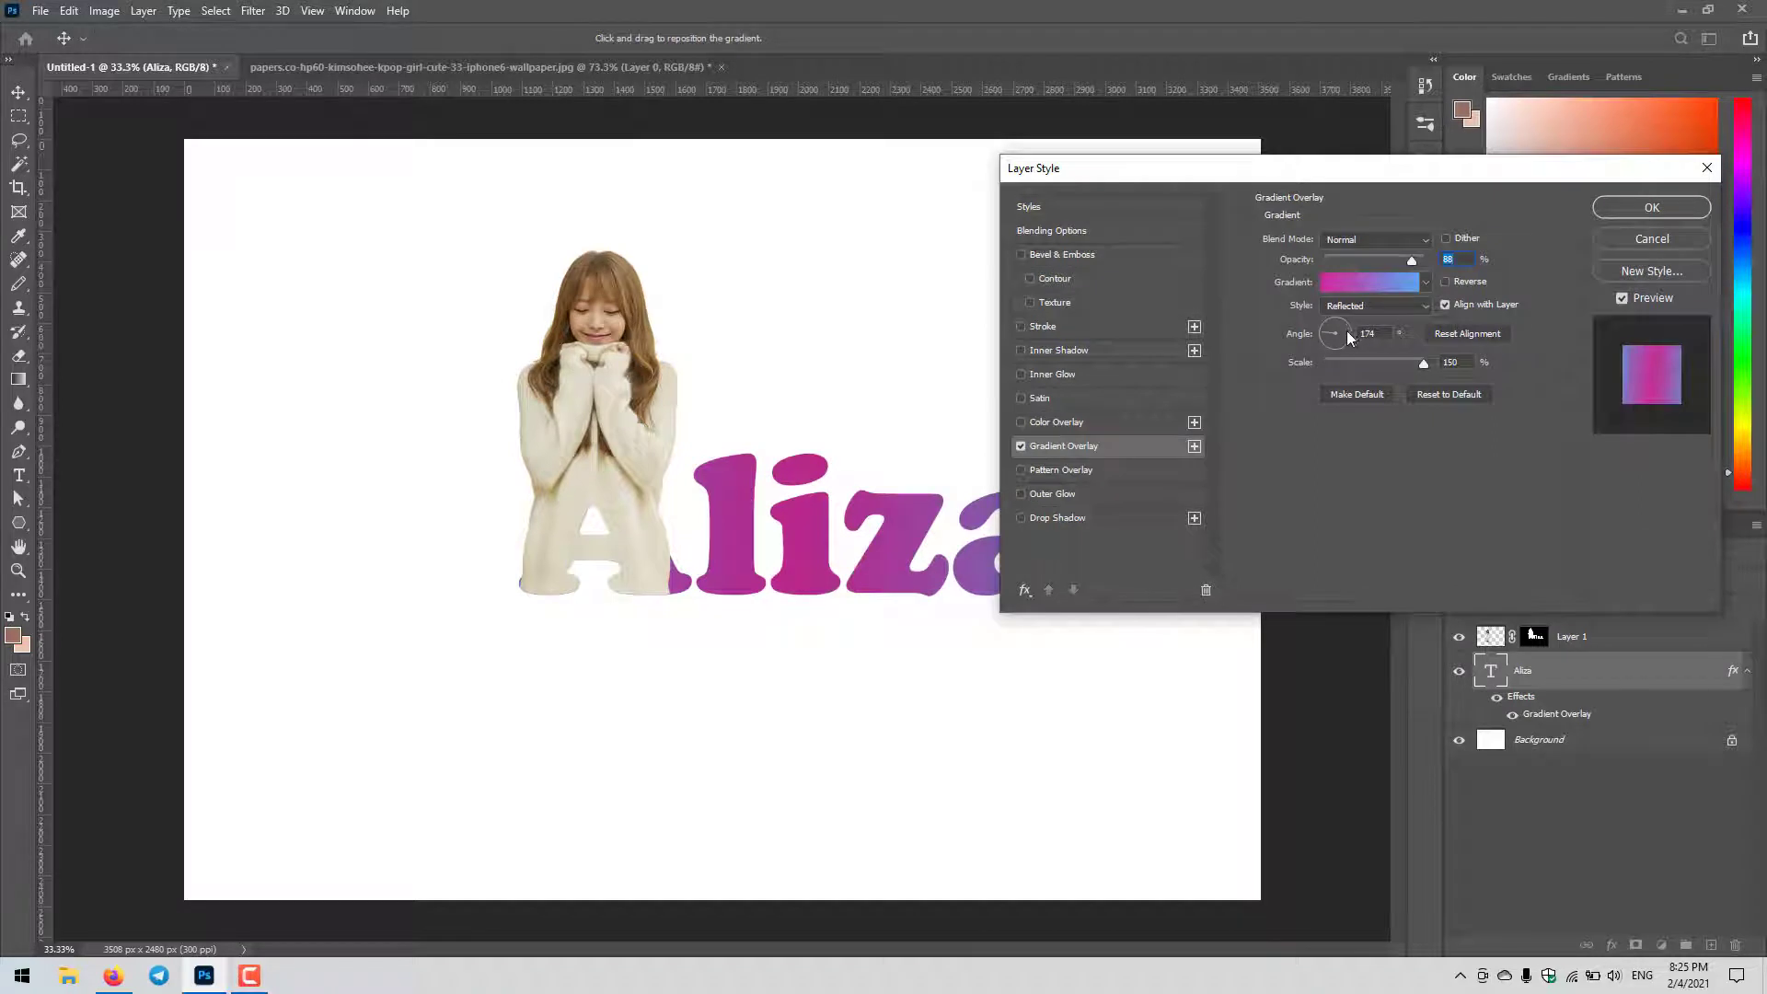
left_click_drag(1413, 264, 1425, 262)
left_click(1630, 208)
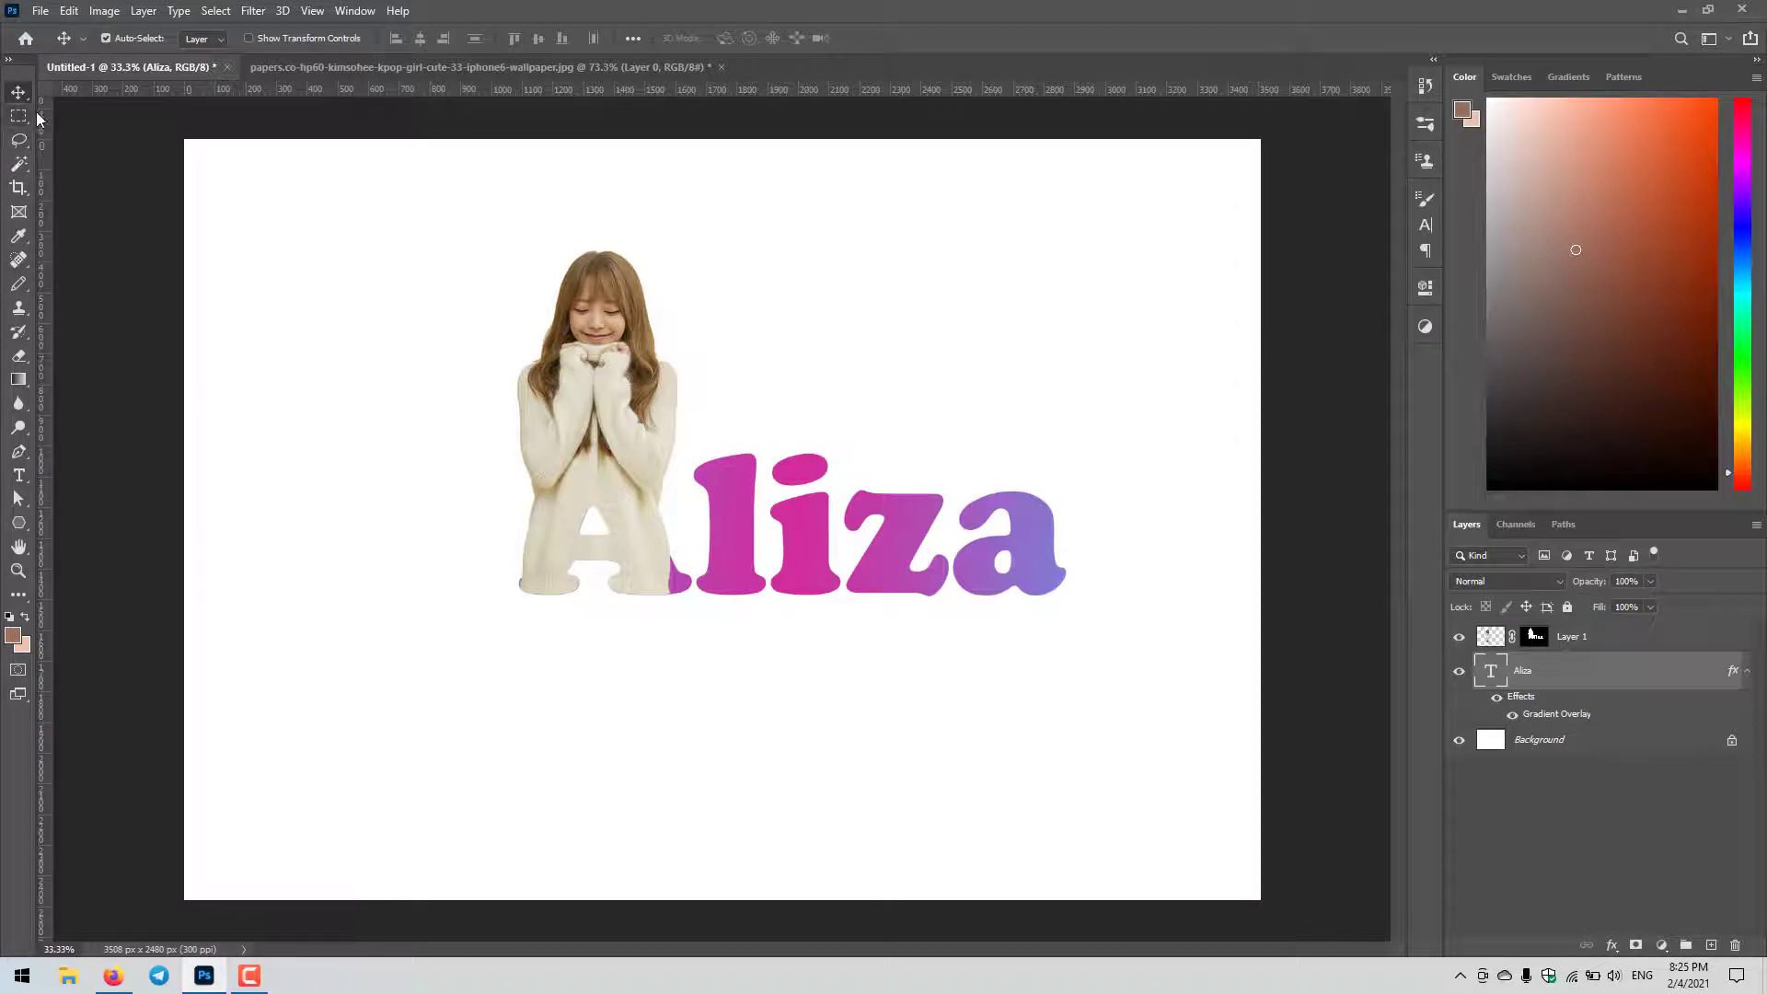
left_click(614, 435)
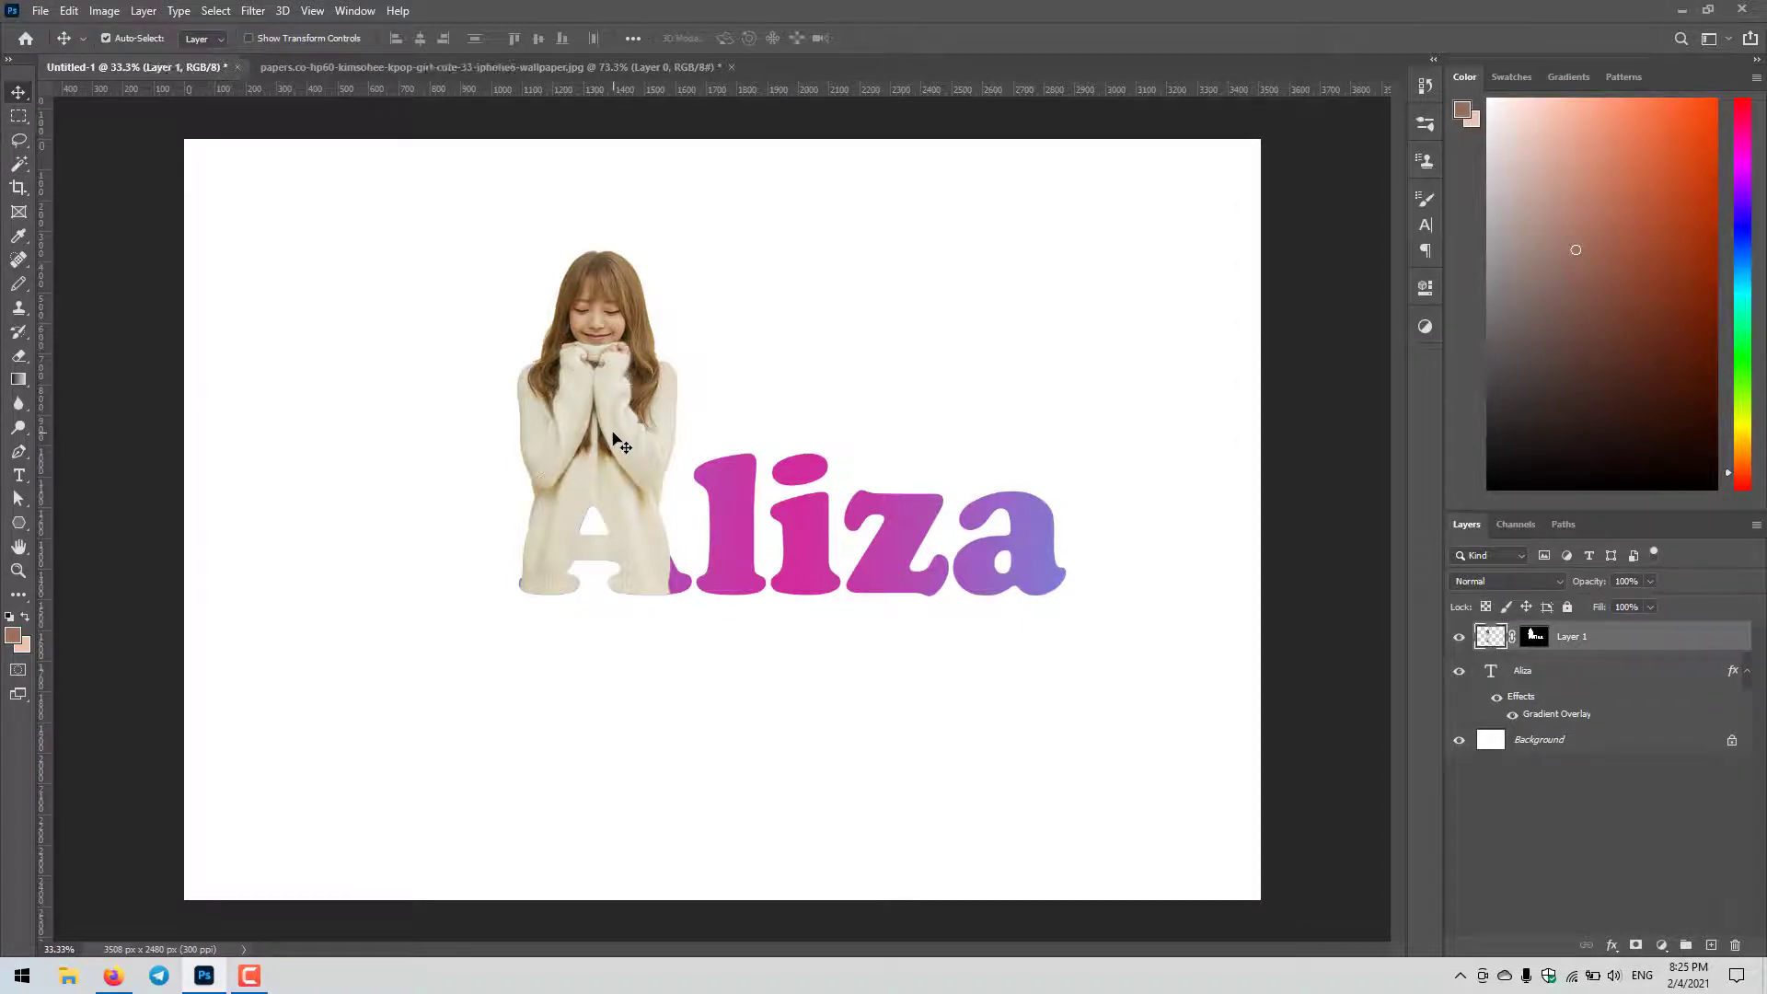
mouse_move(614, 434)
left_mouse_down()
mouse_move(787, 338)
mouse_move(635, 520)
left_mouse_up()
left_click_drag(610, 421, 460, 379)
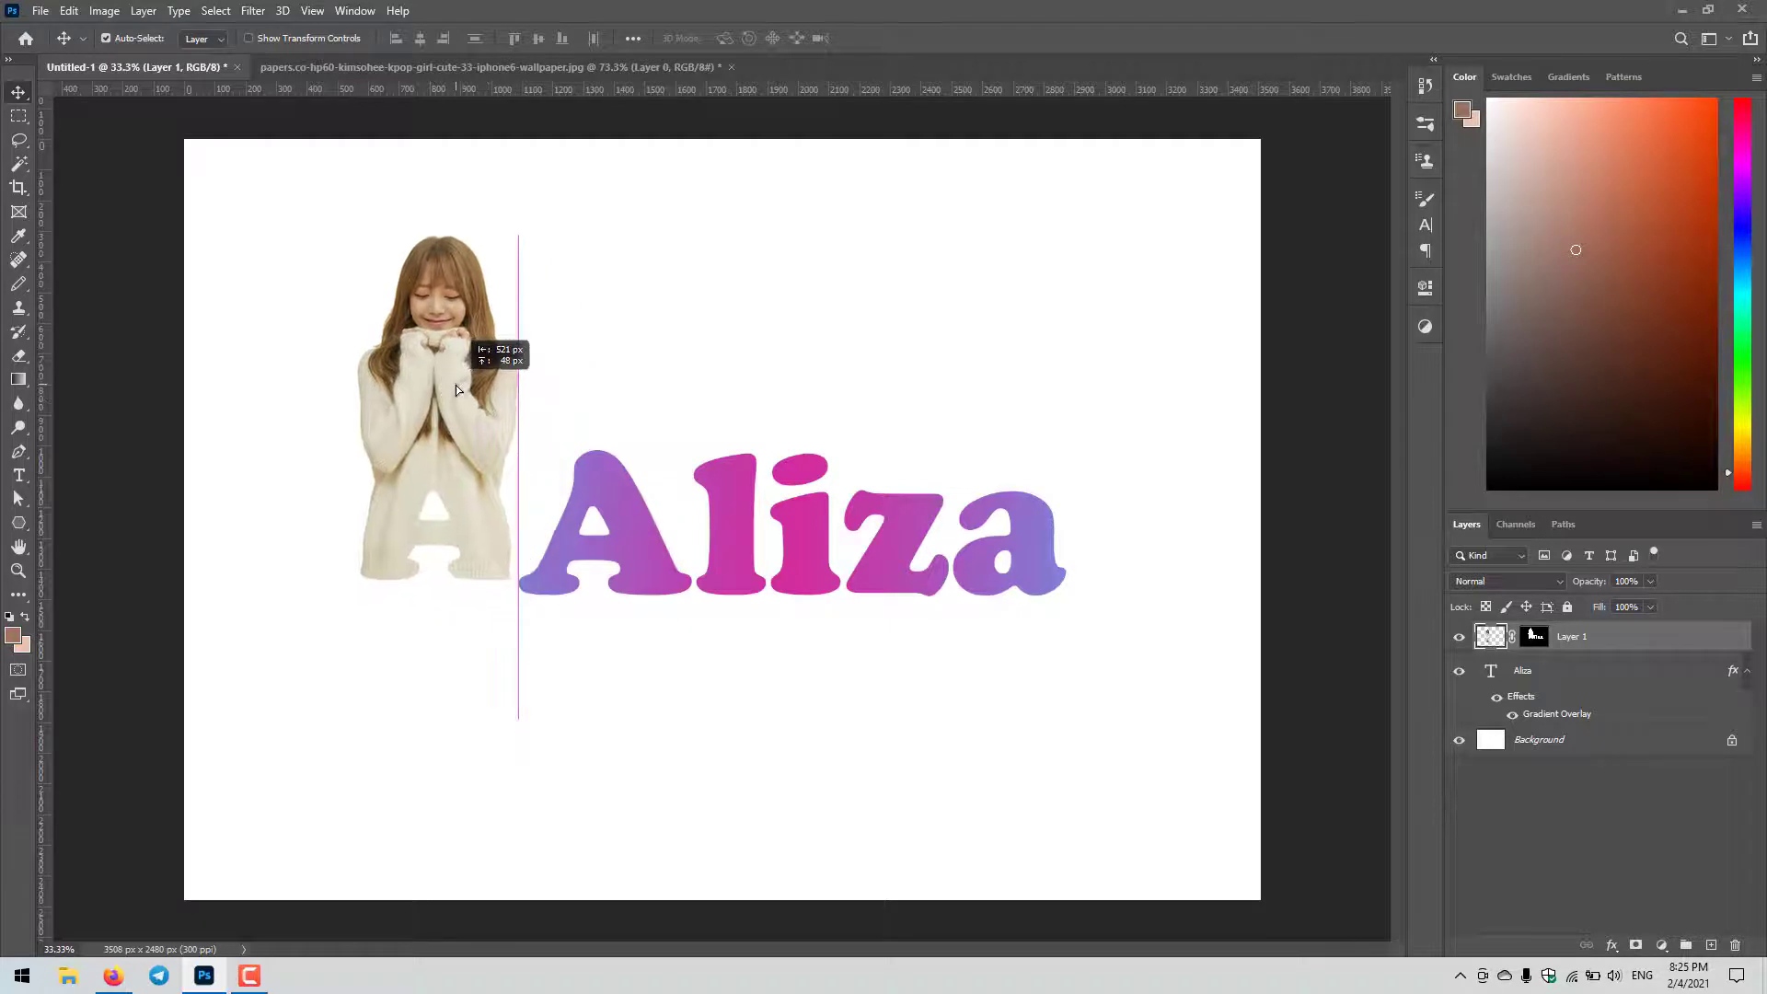
key("ctrl+z")
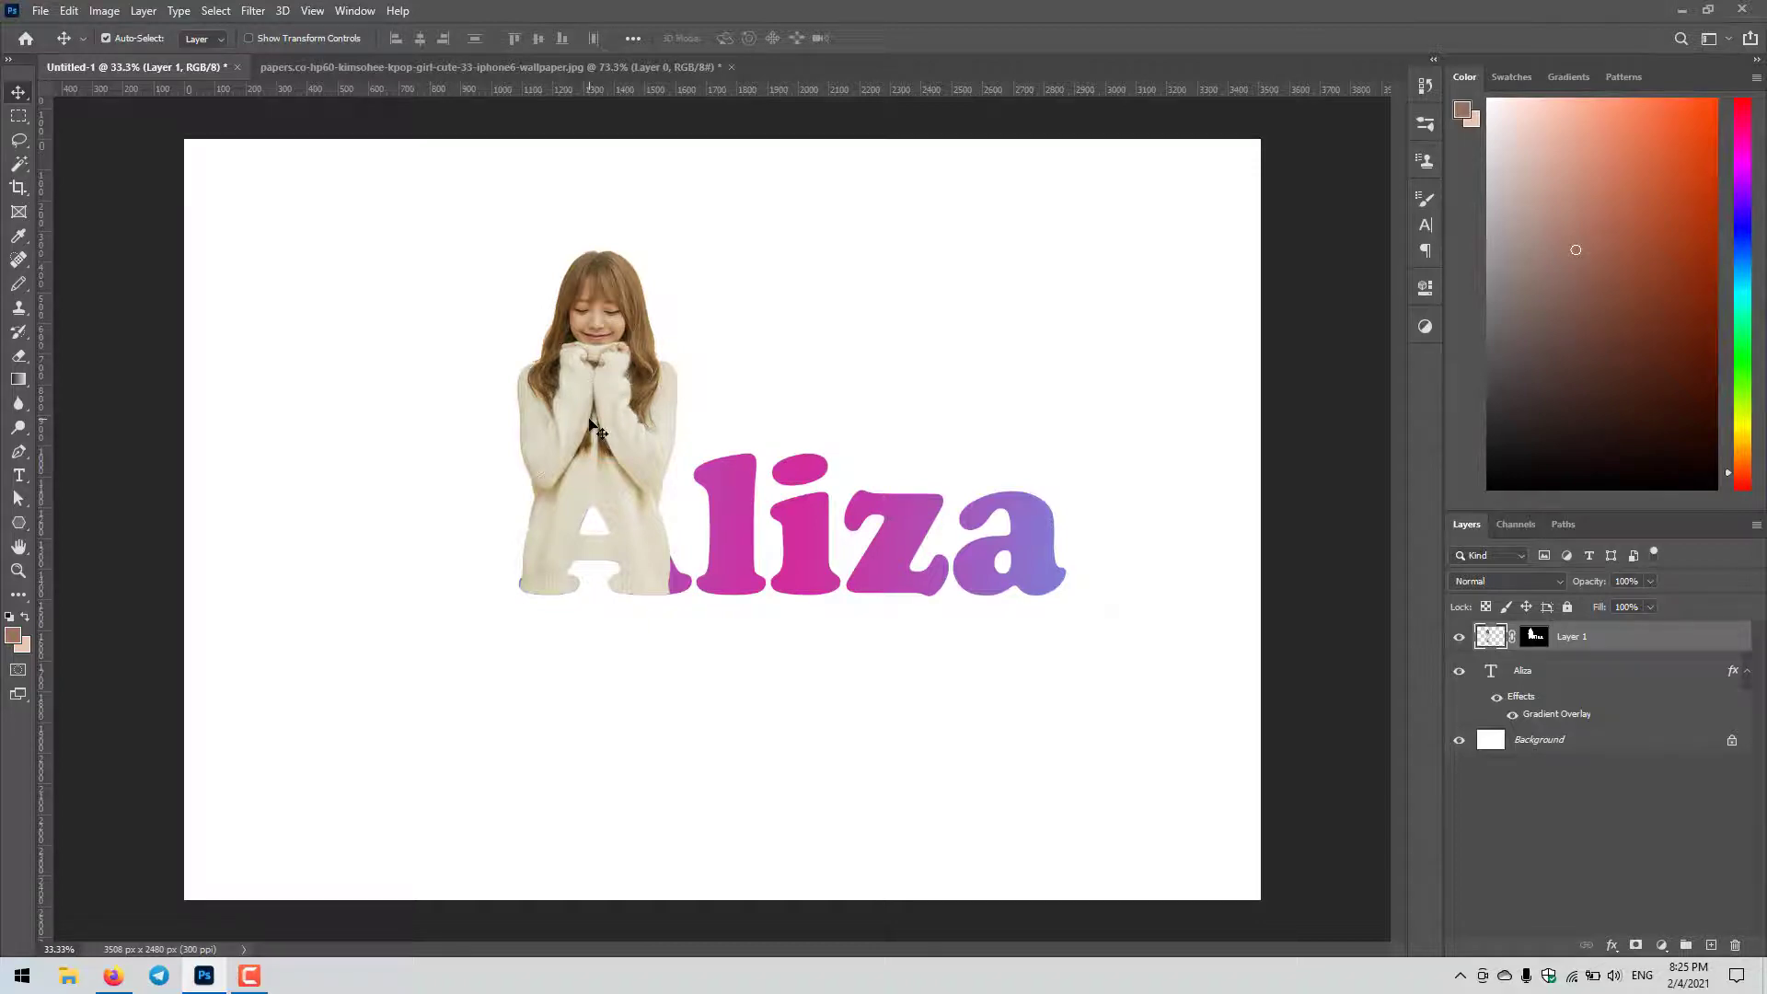
View the girl image search result in Firefox, then minimise the browser
left_click(112, 976)
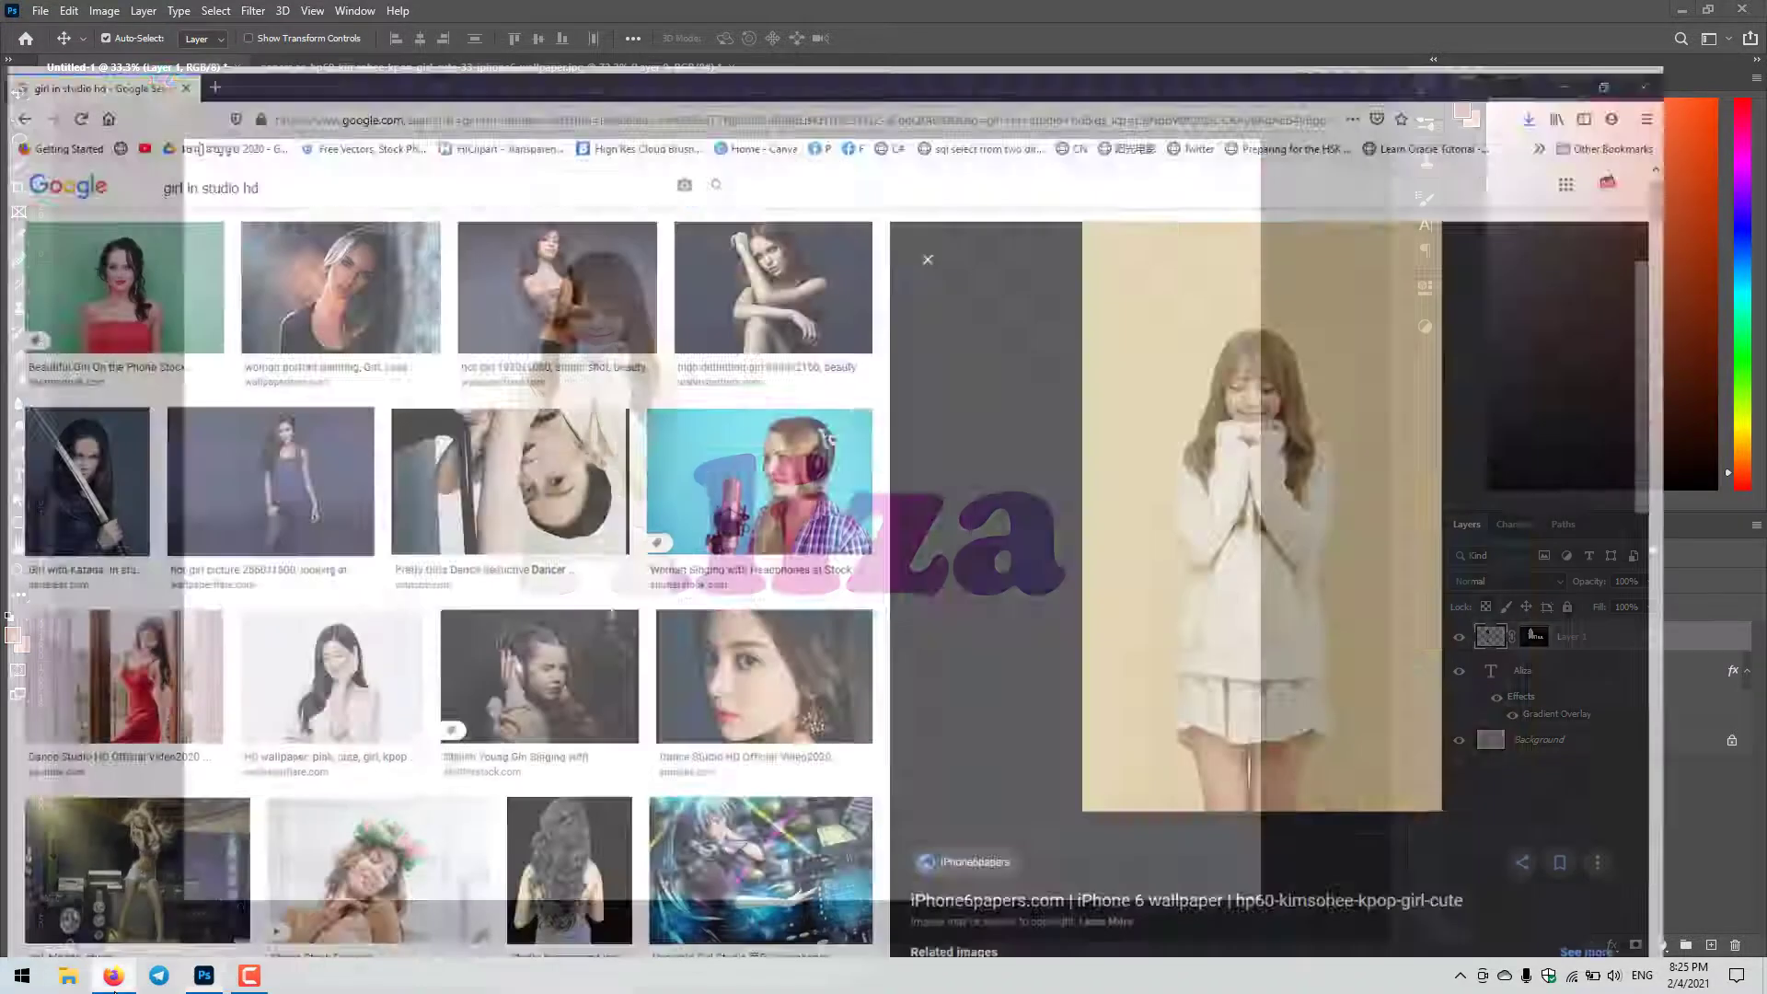
mouse_move(1745, 336)
left_mouse_down()
mouse_move(1765, 605)
mouse_move(1764, 472)
left_mouse_up()
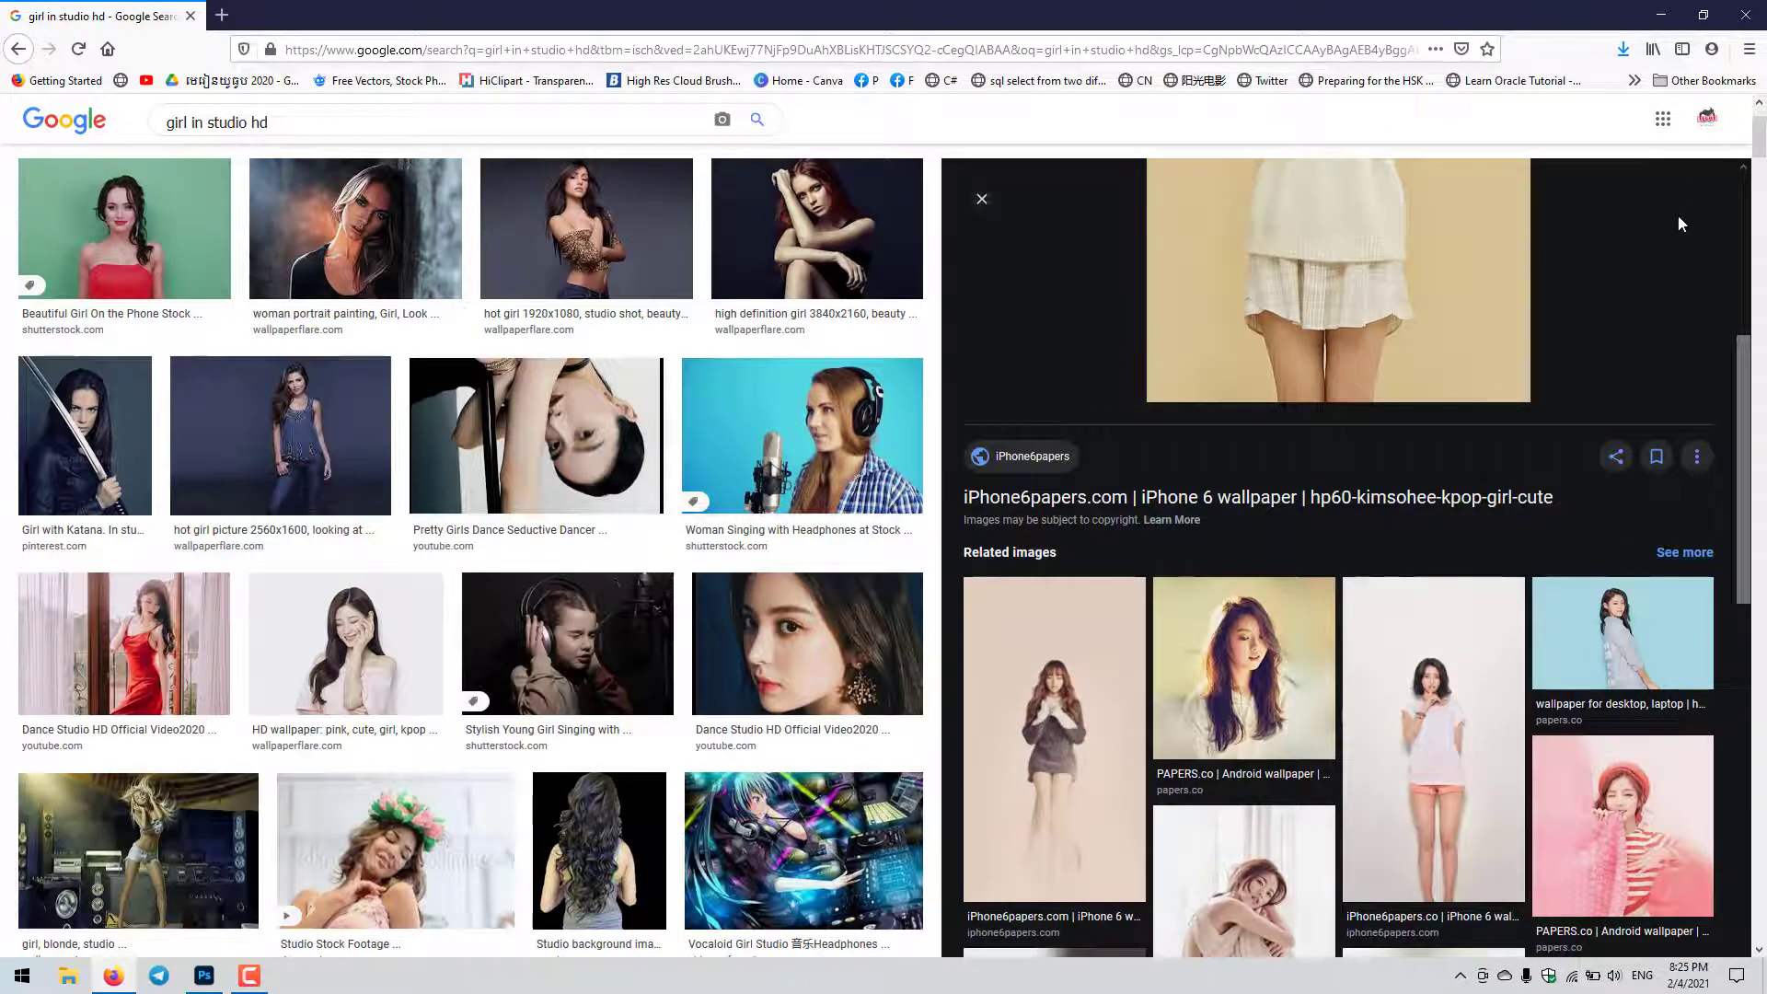
left_click(1657, 15)
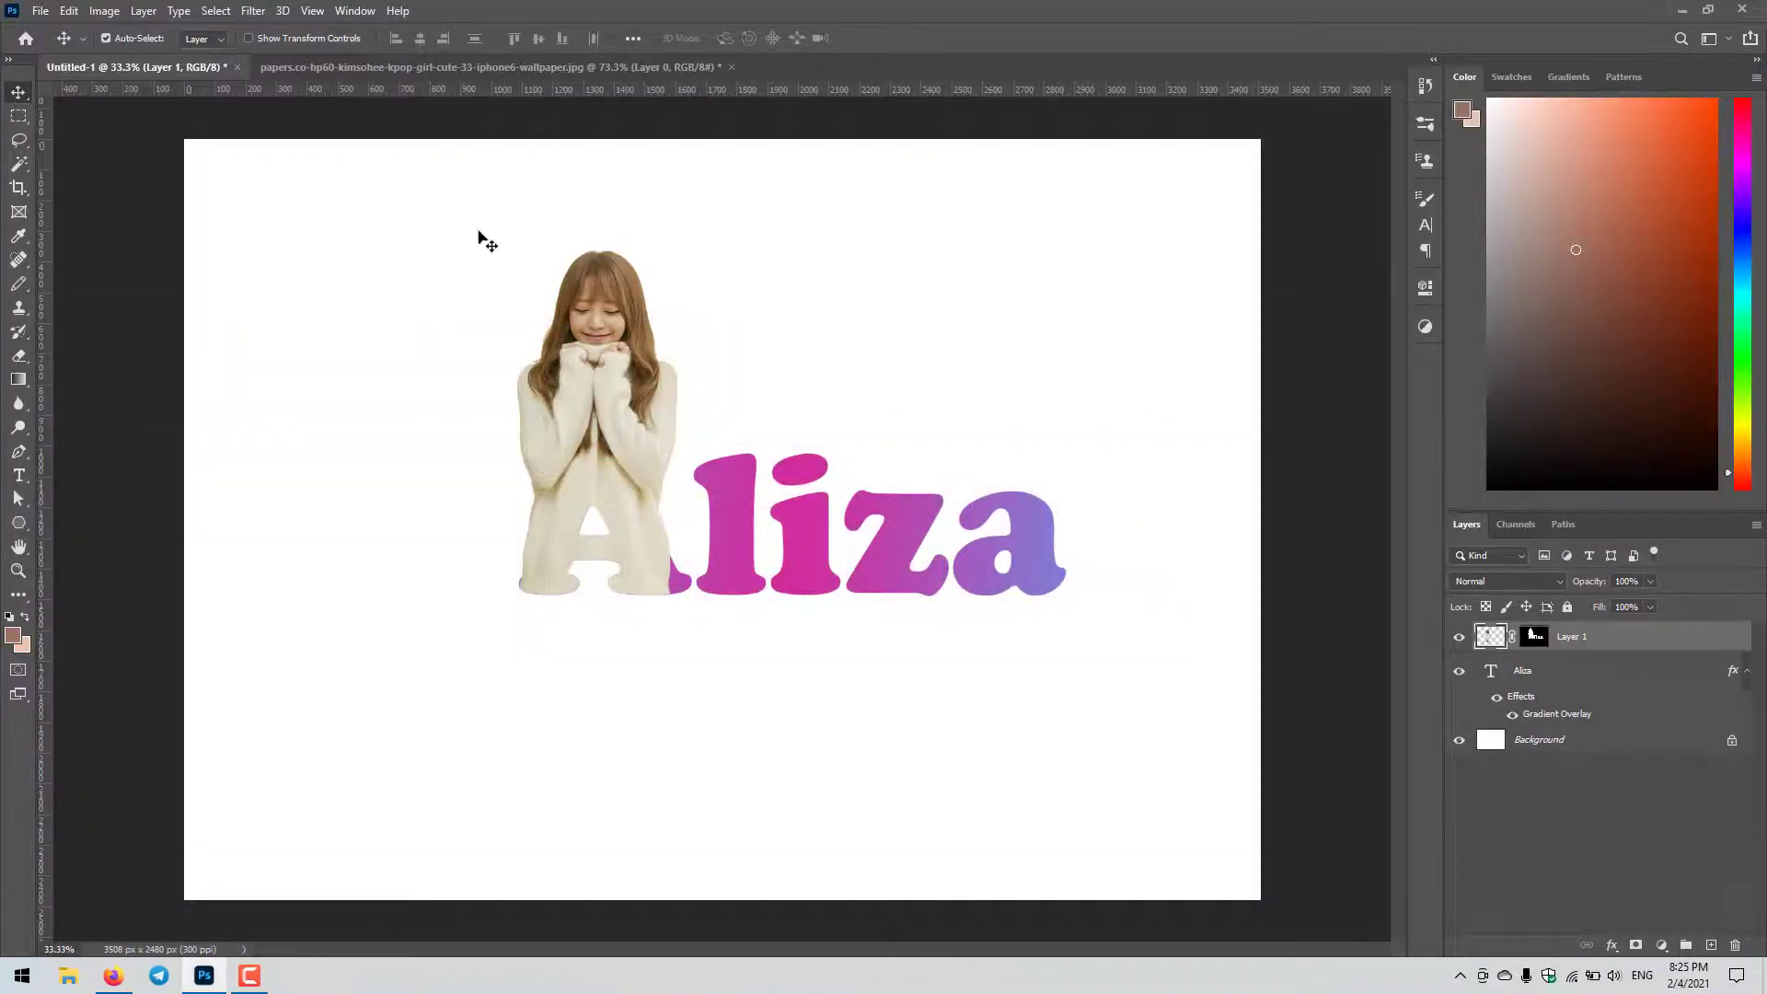
Hide the Aliza text and girl layers and select the Background layer
left_click(1456, 638)
left_click(1461, 671)
left_click(1461, 639)
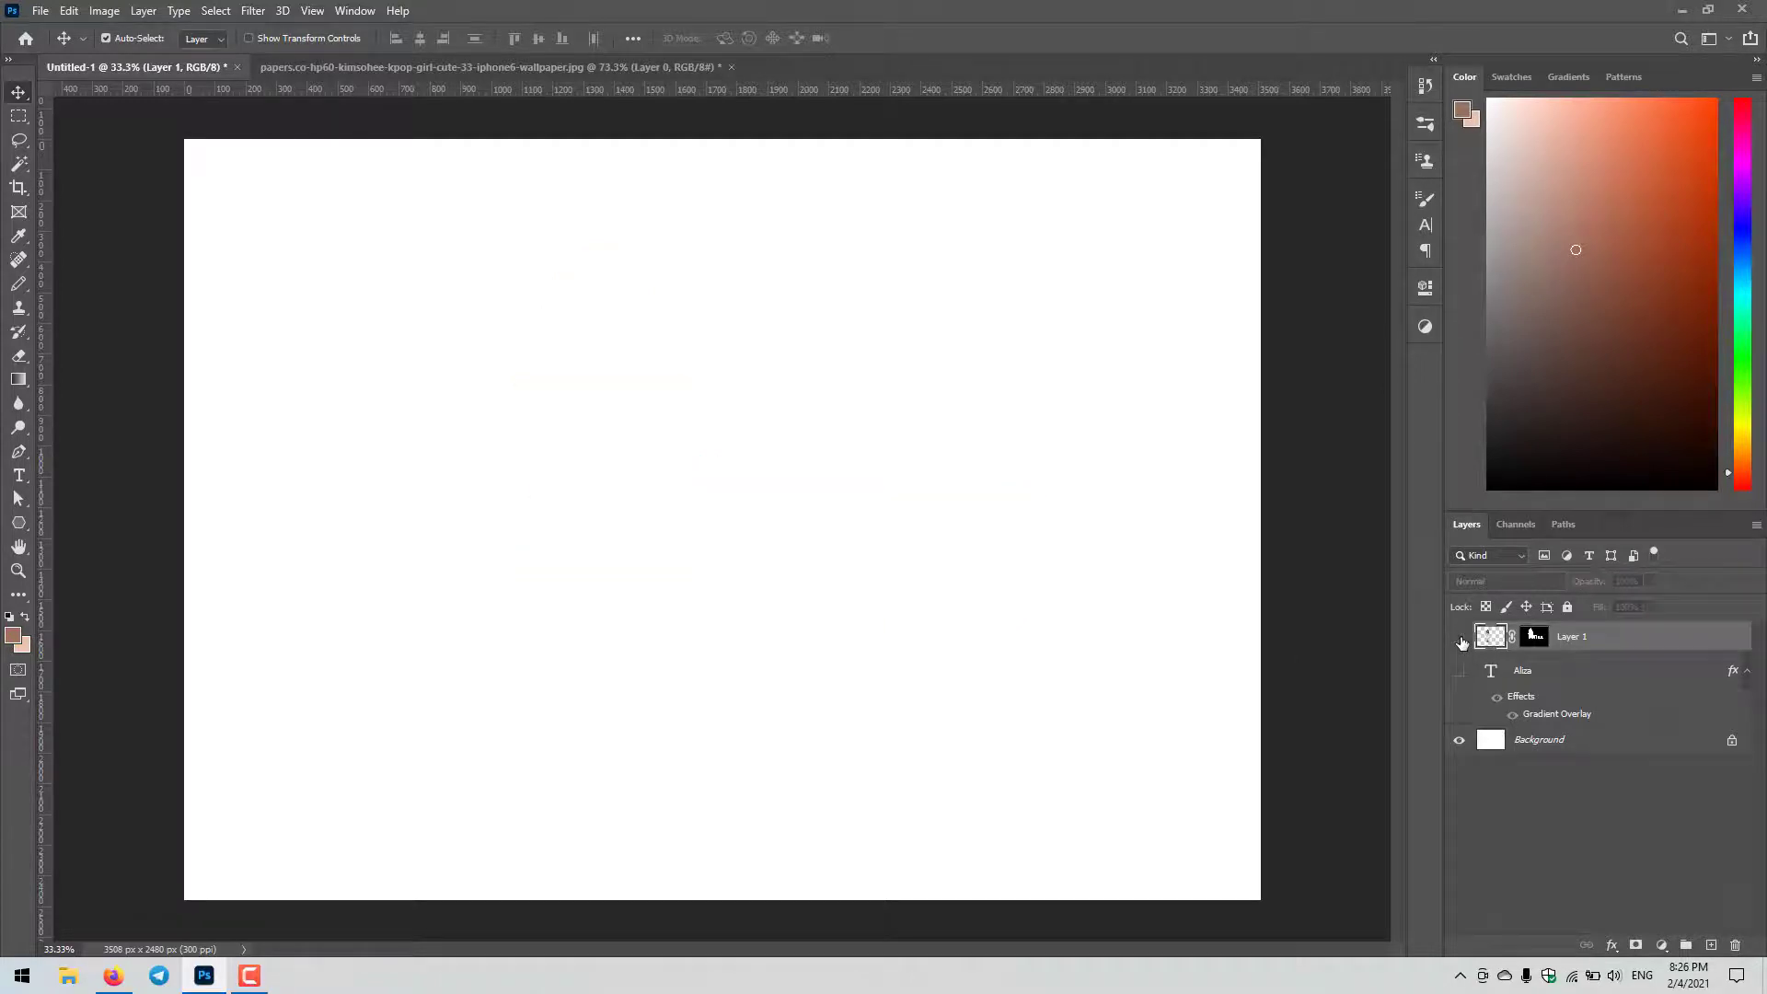
left_click(1545, 745)
Add a new layer and draw a pale-pink-centred light-blue radial gradient on it
key("g")
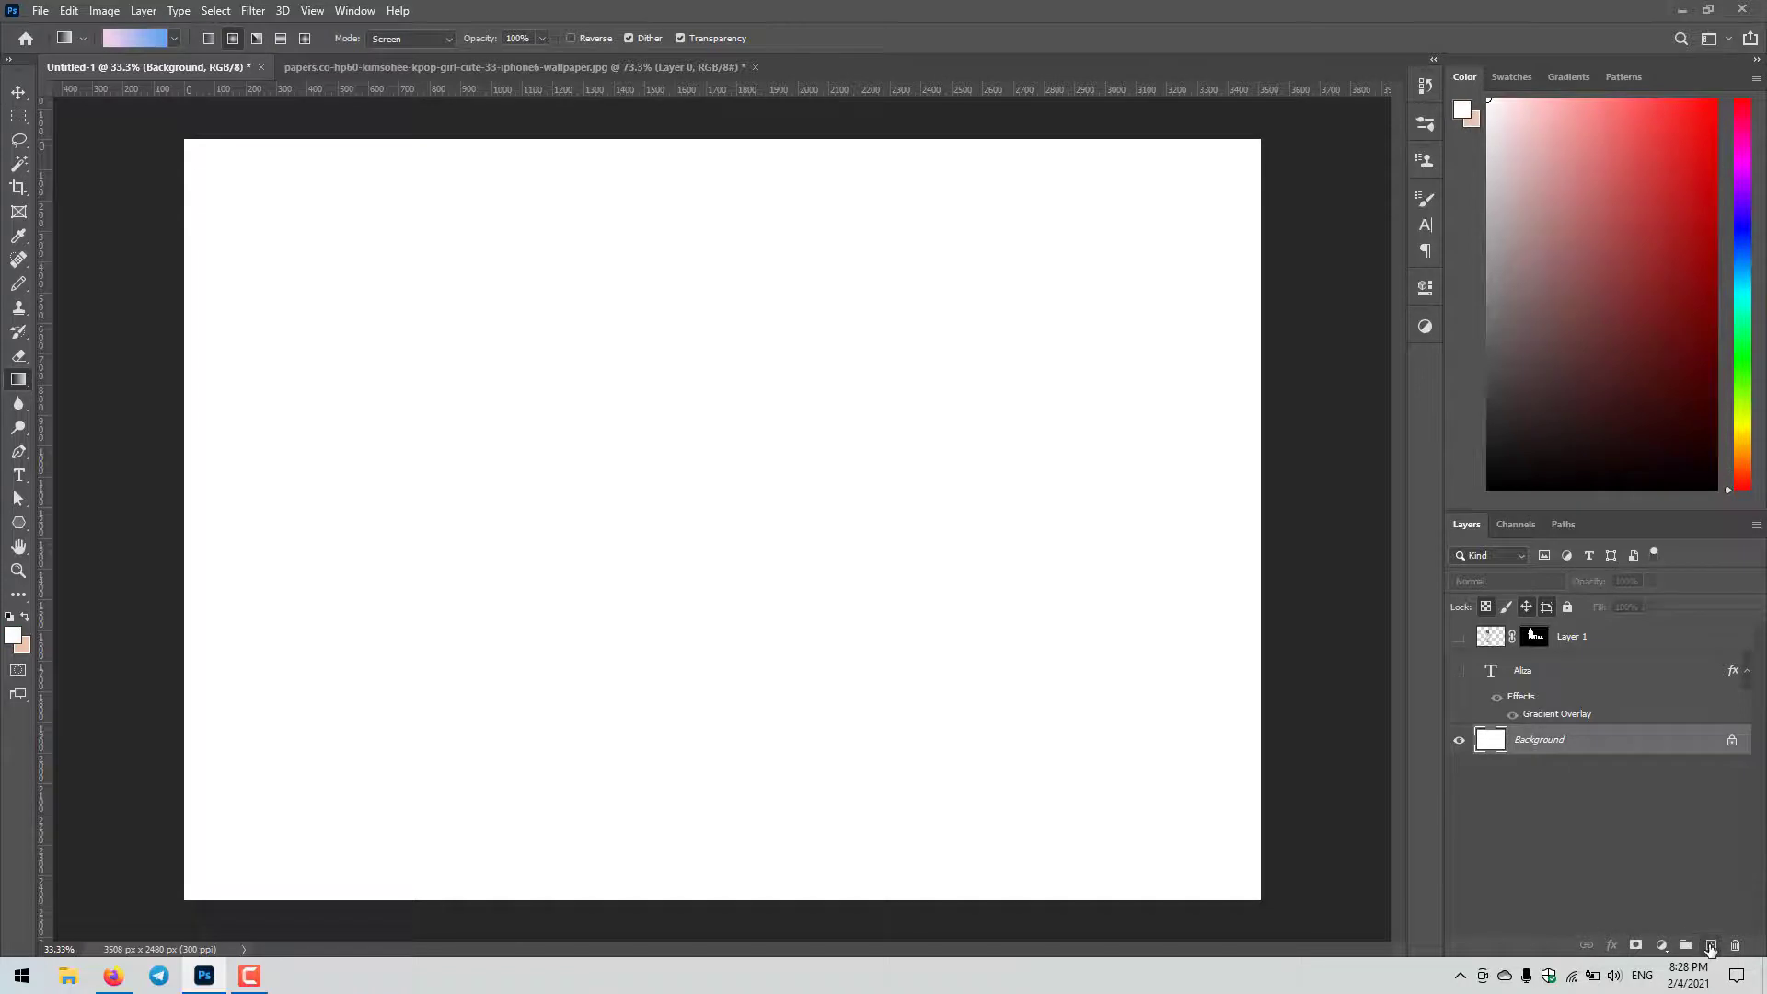
left_click(1711, 945)
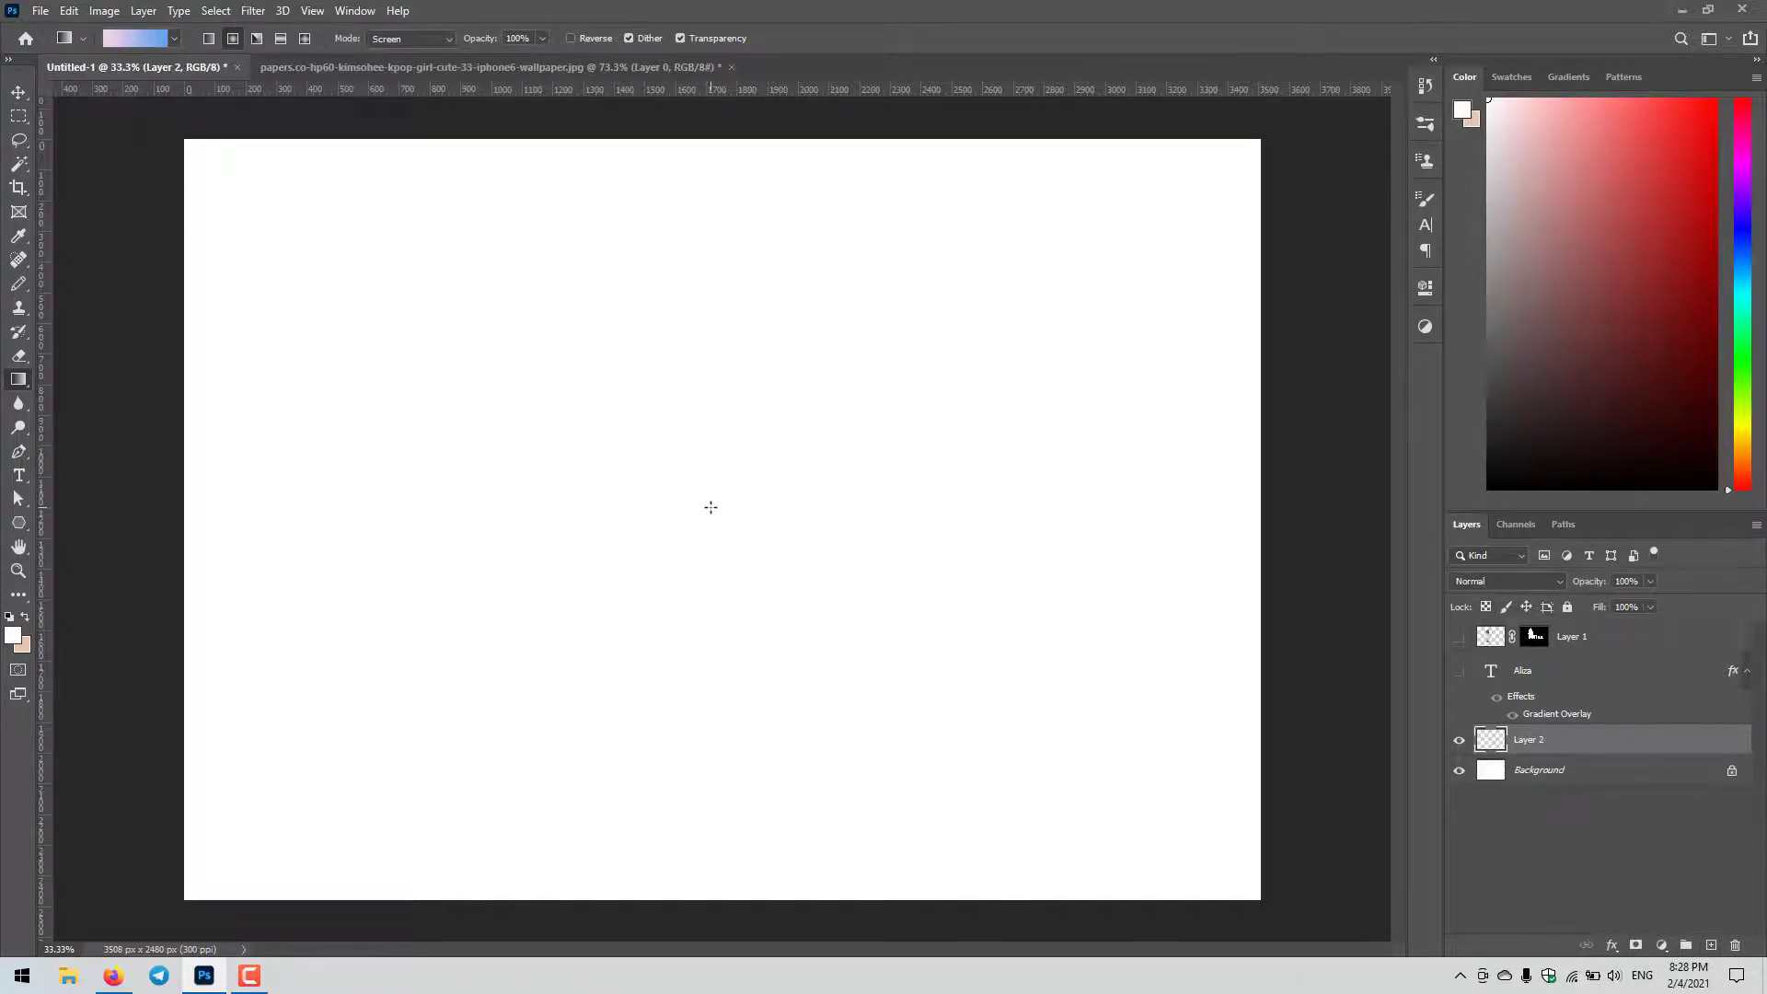
left_click_drag(711, 508, 1134, 512)
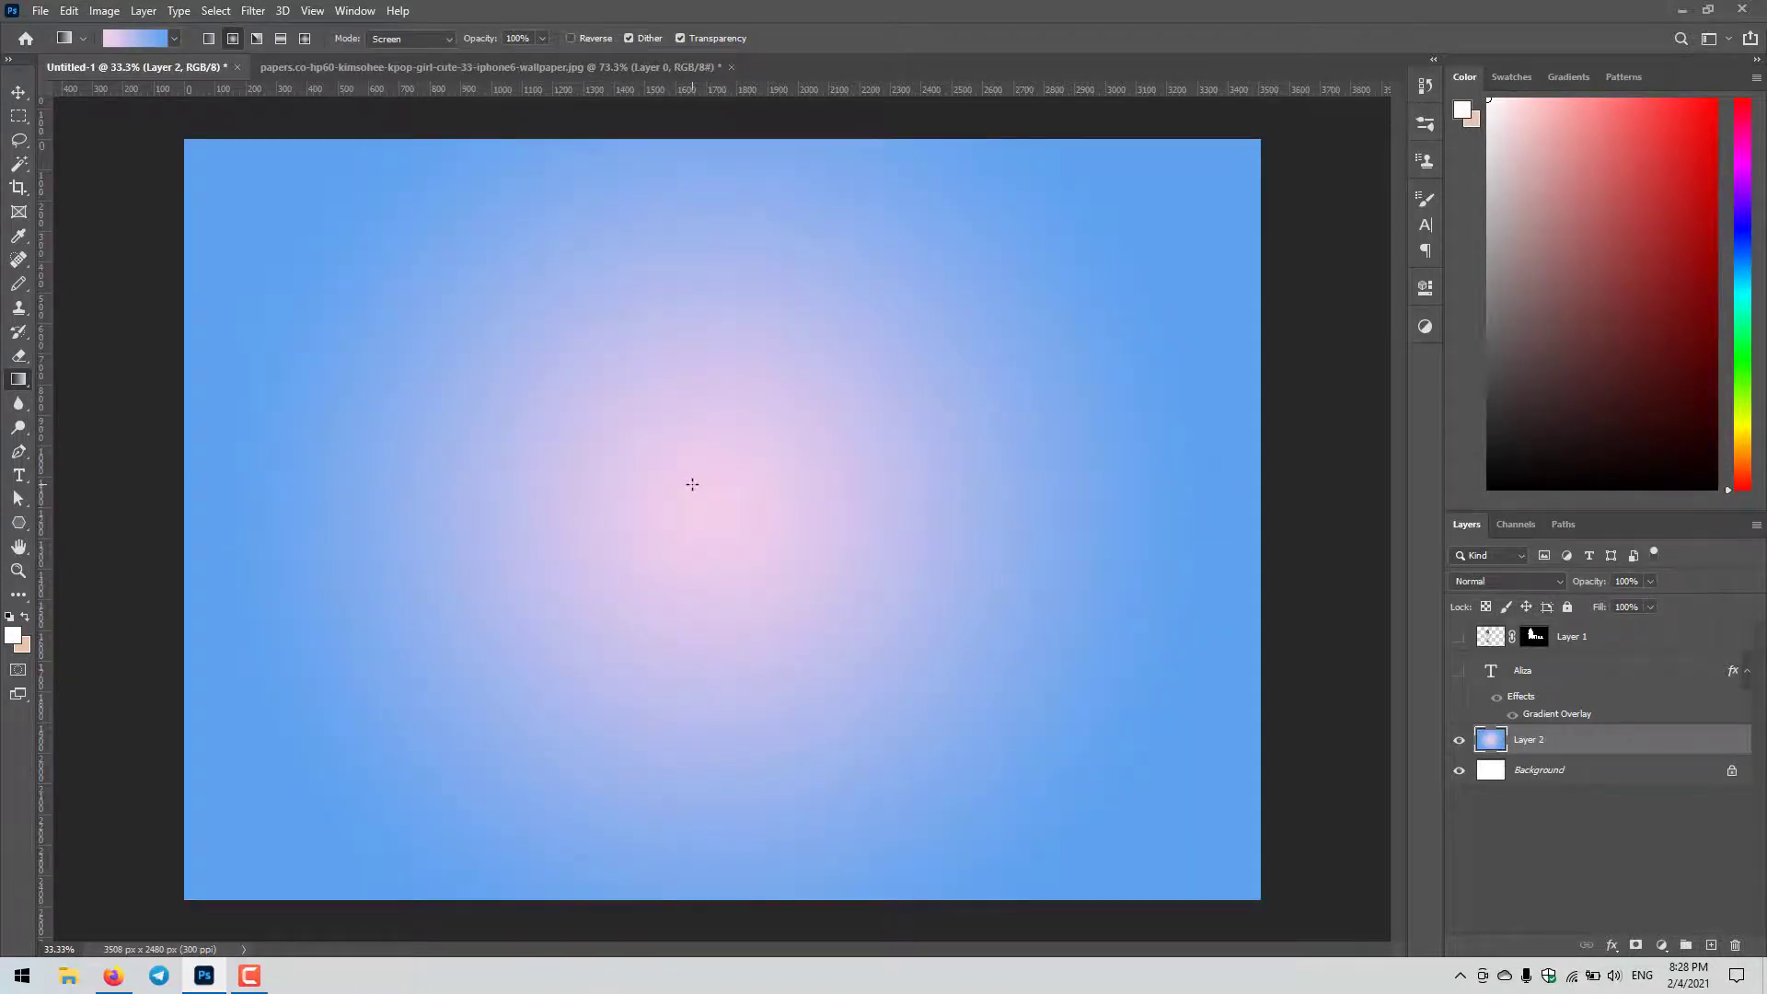
left_click_drag(692, 484, 1295, 485)
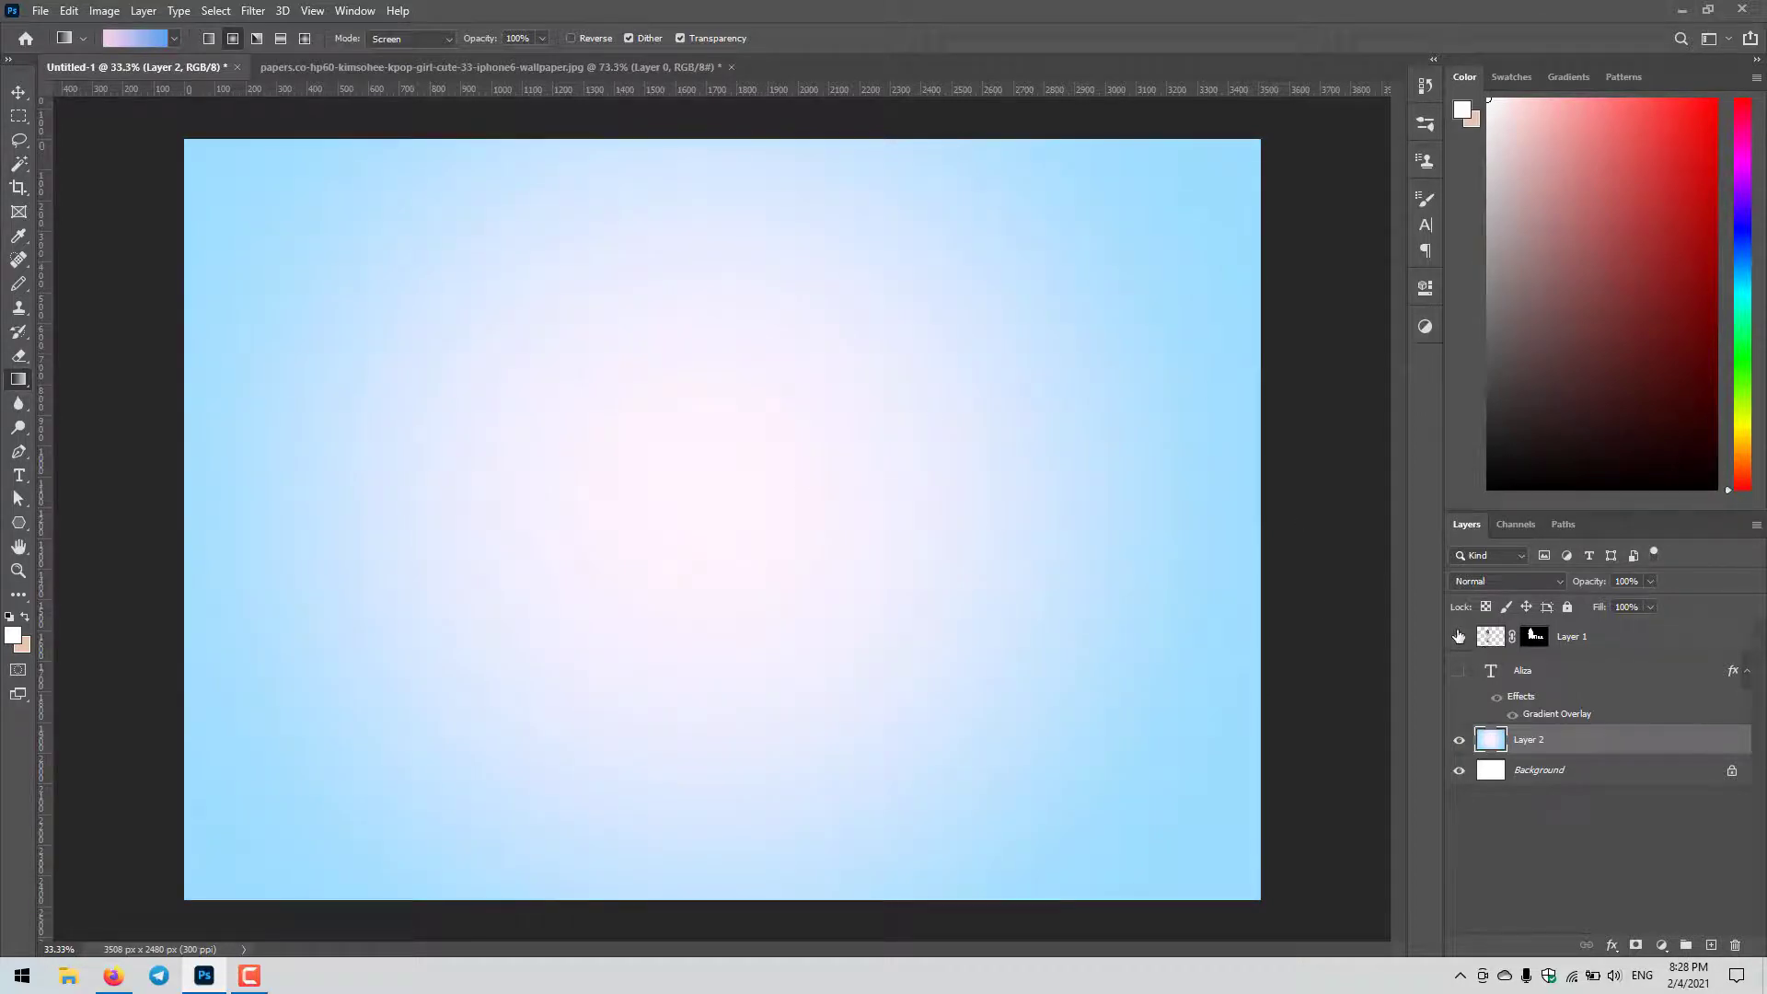
Show the girl cut-out and Aliza text layers again
left_click(1459, 636)
left_click(1459, 668)
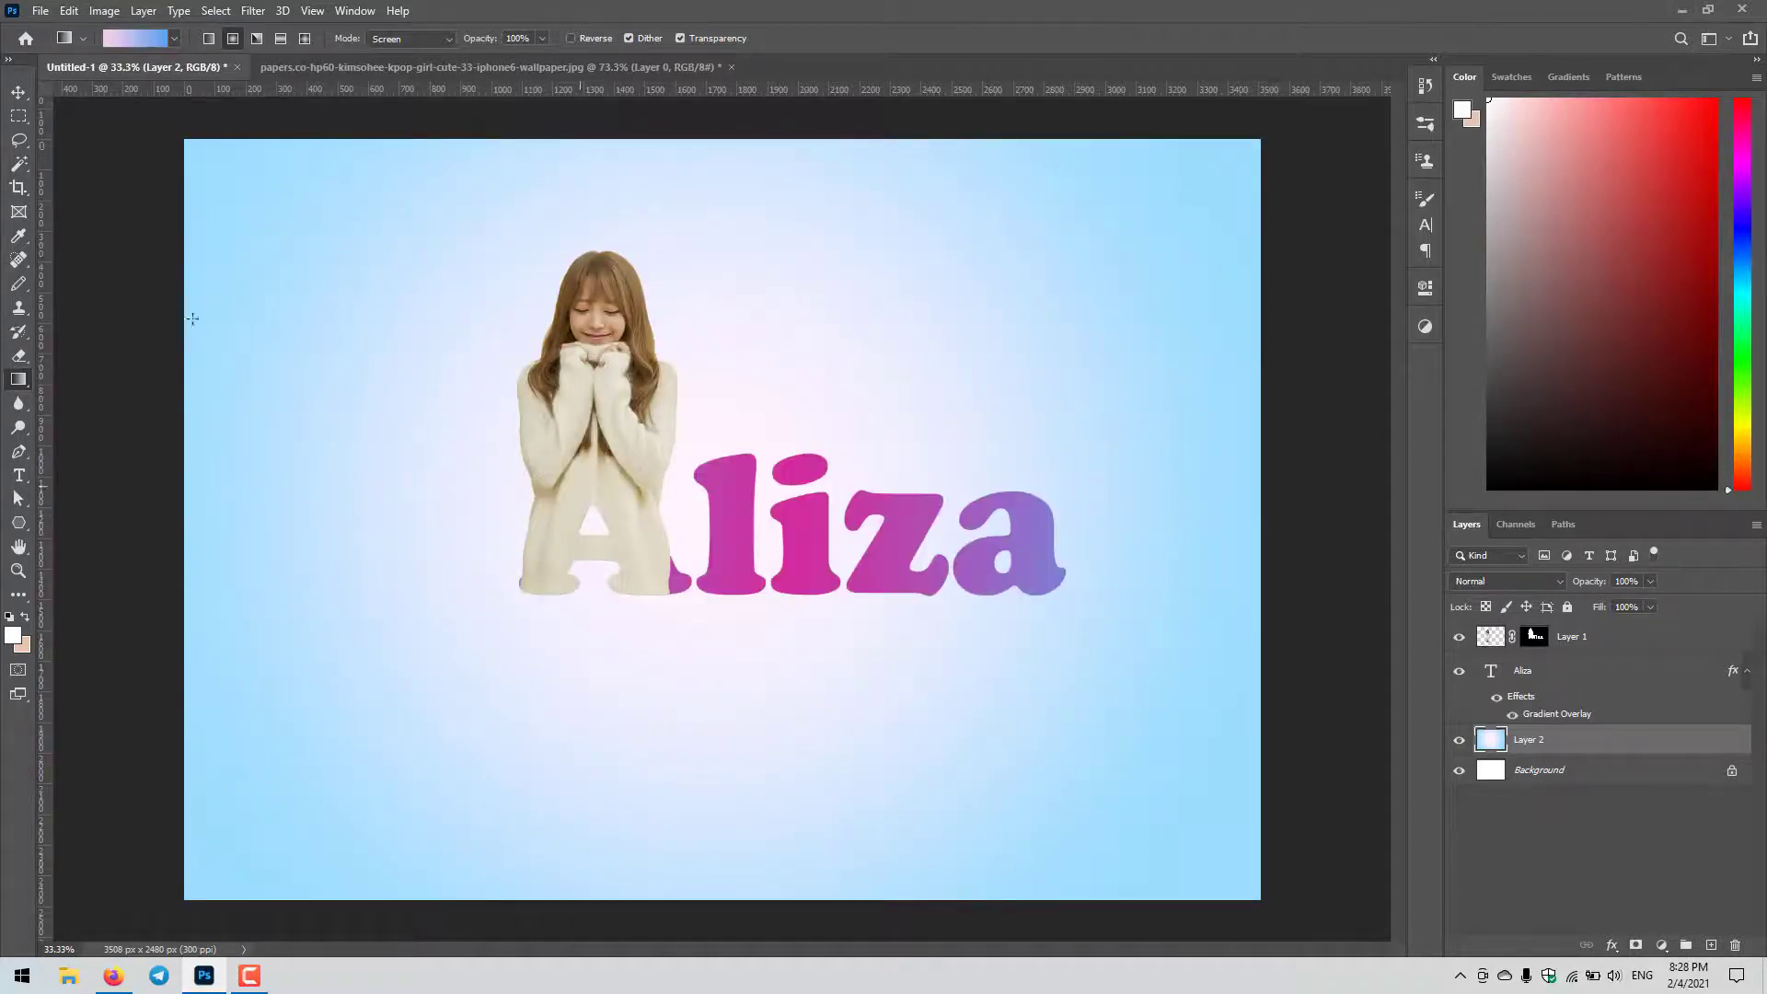
left_click(18, 96)
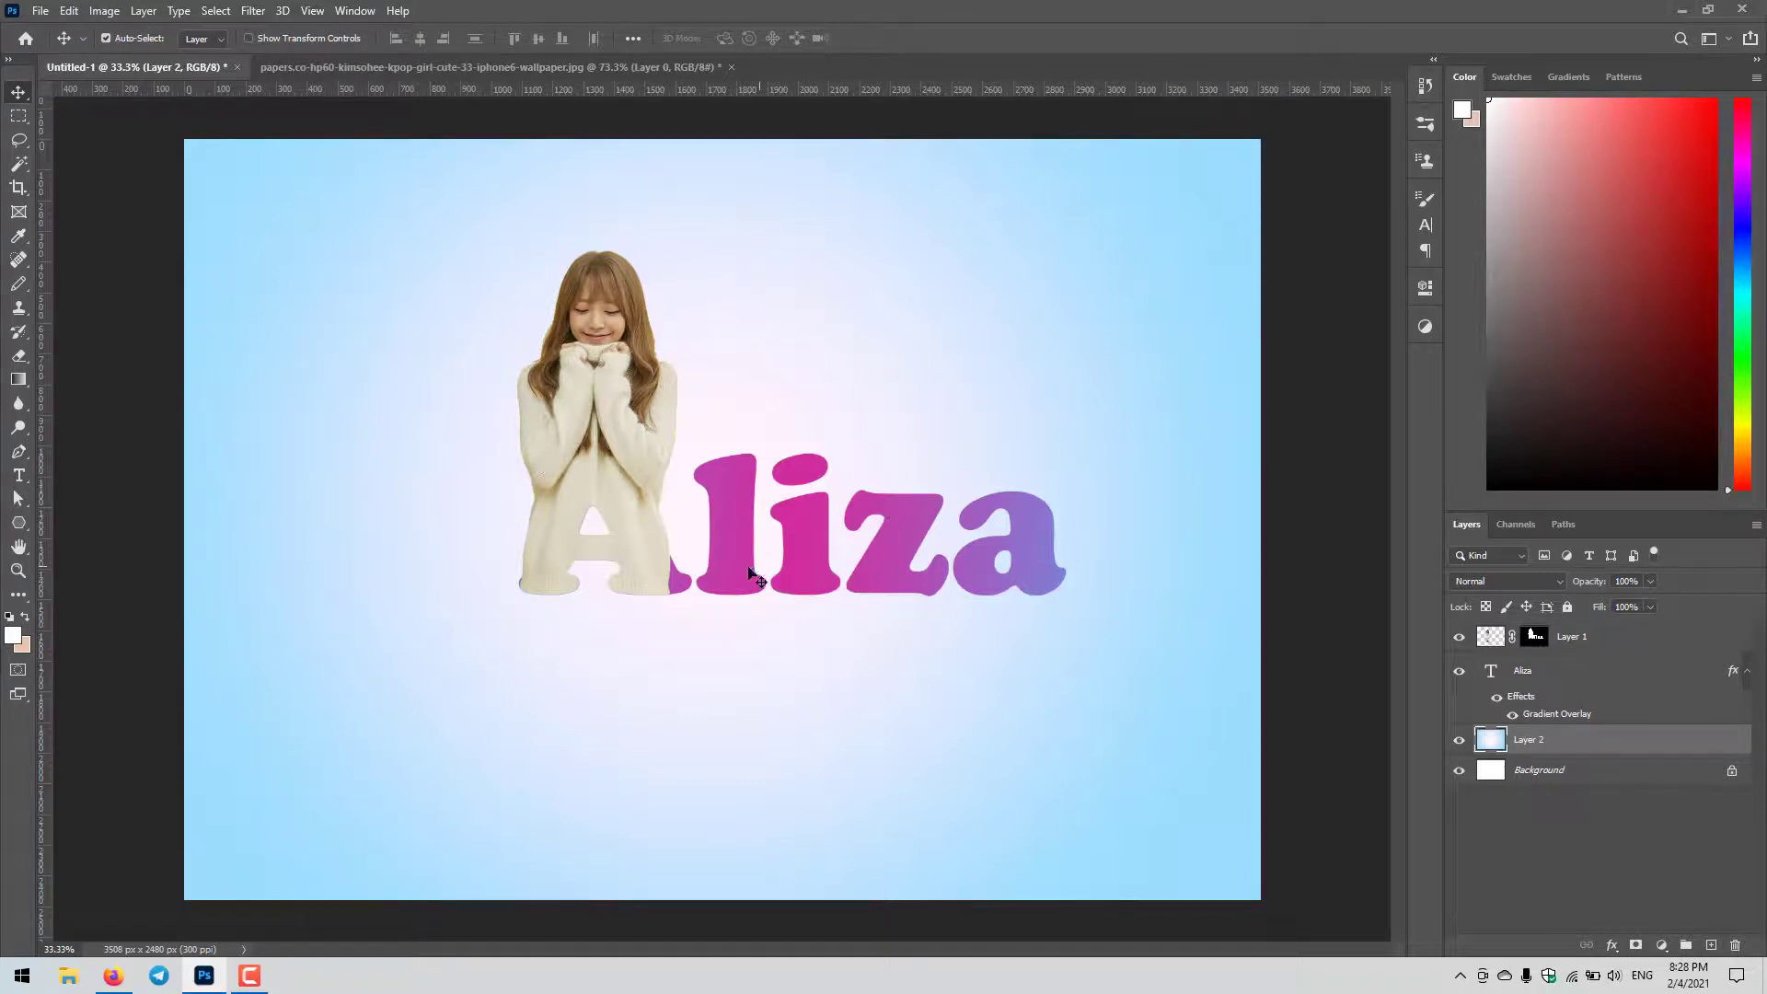
Scale the Aliza text and girl together to about 95% and shift them slightly left
left_click_drag(752, 577, 722, 580)
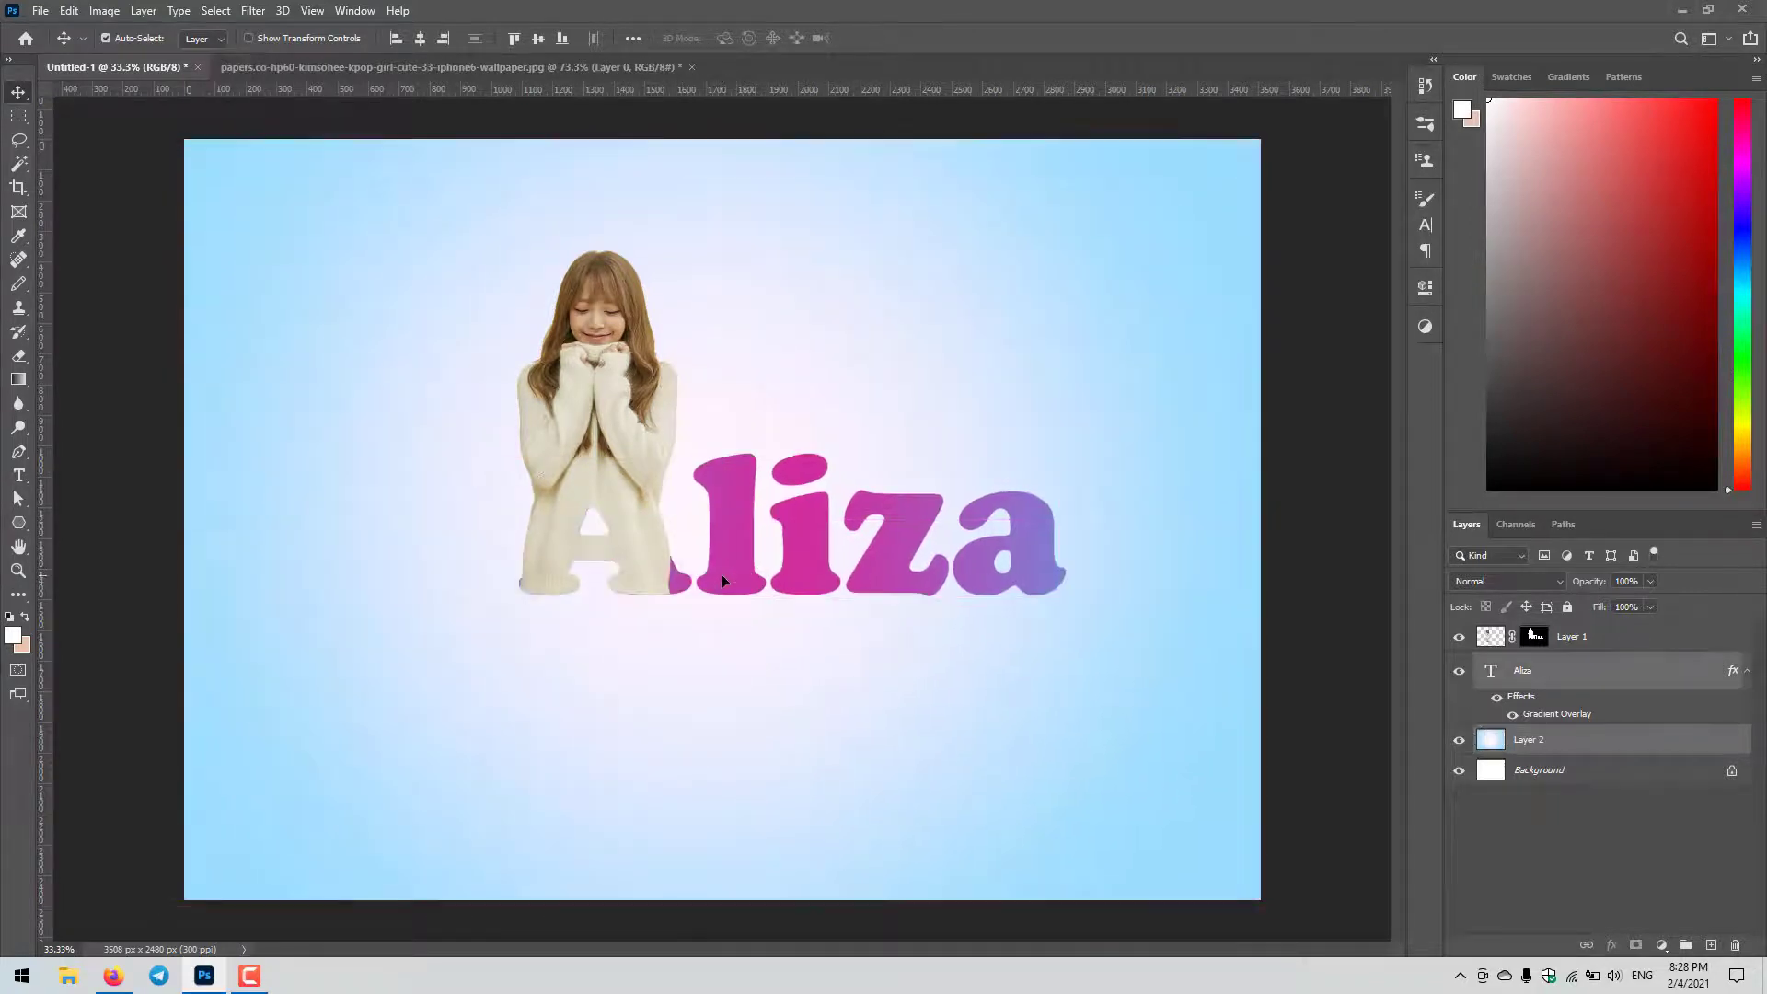
key("ctrl")
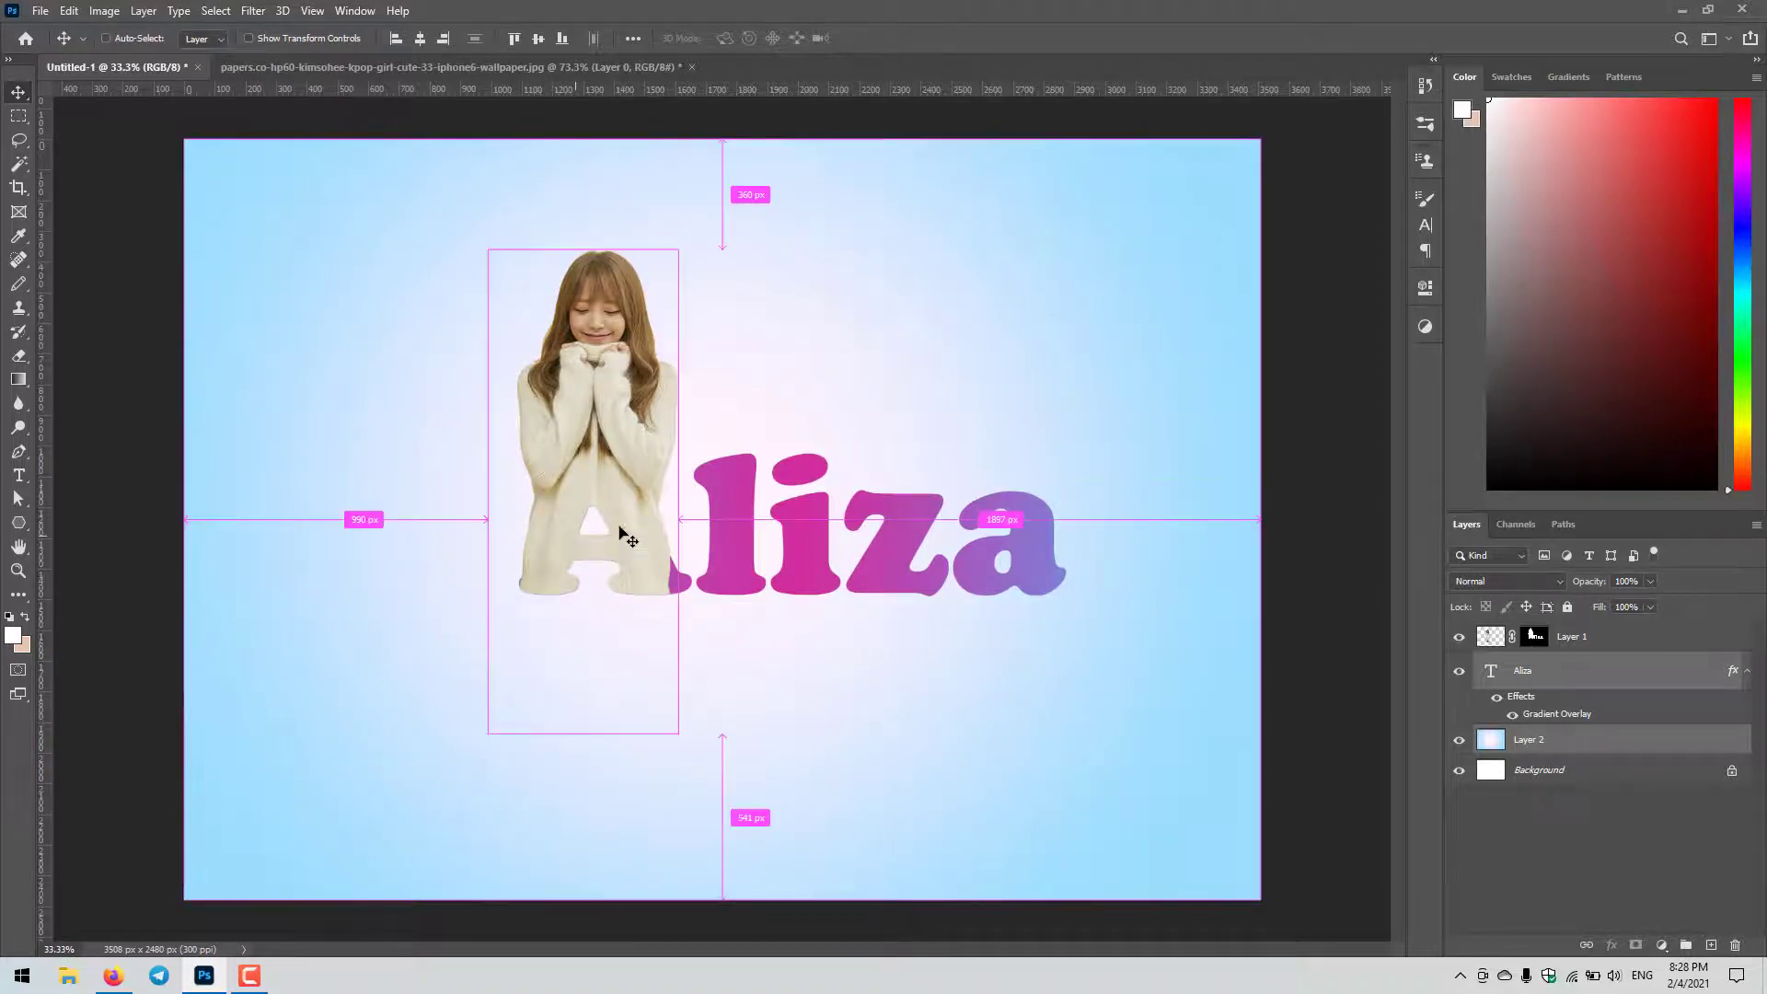
left_click(1570, 645)
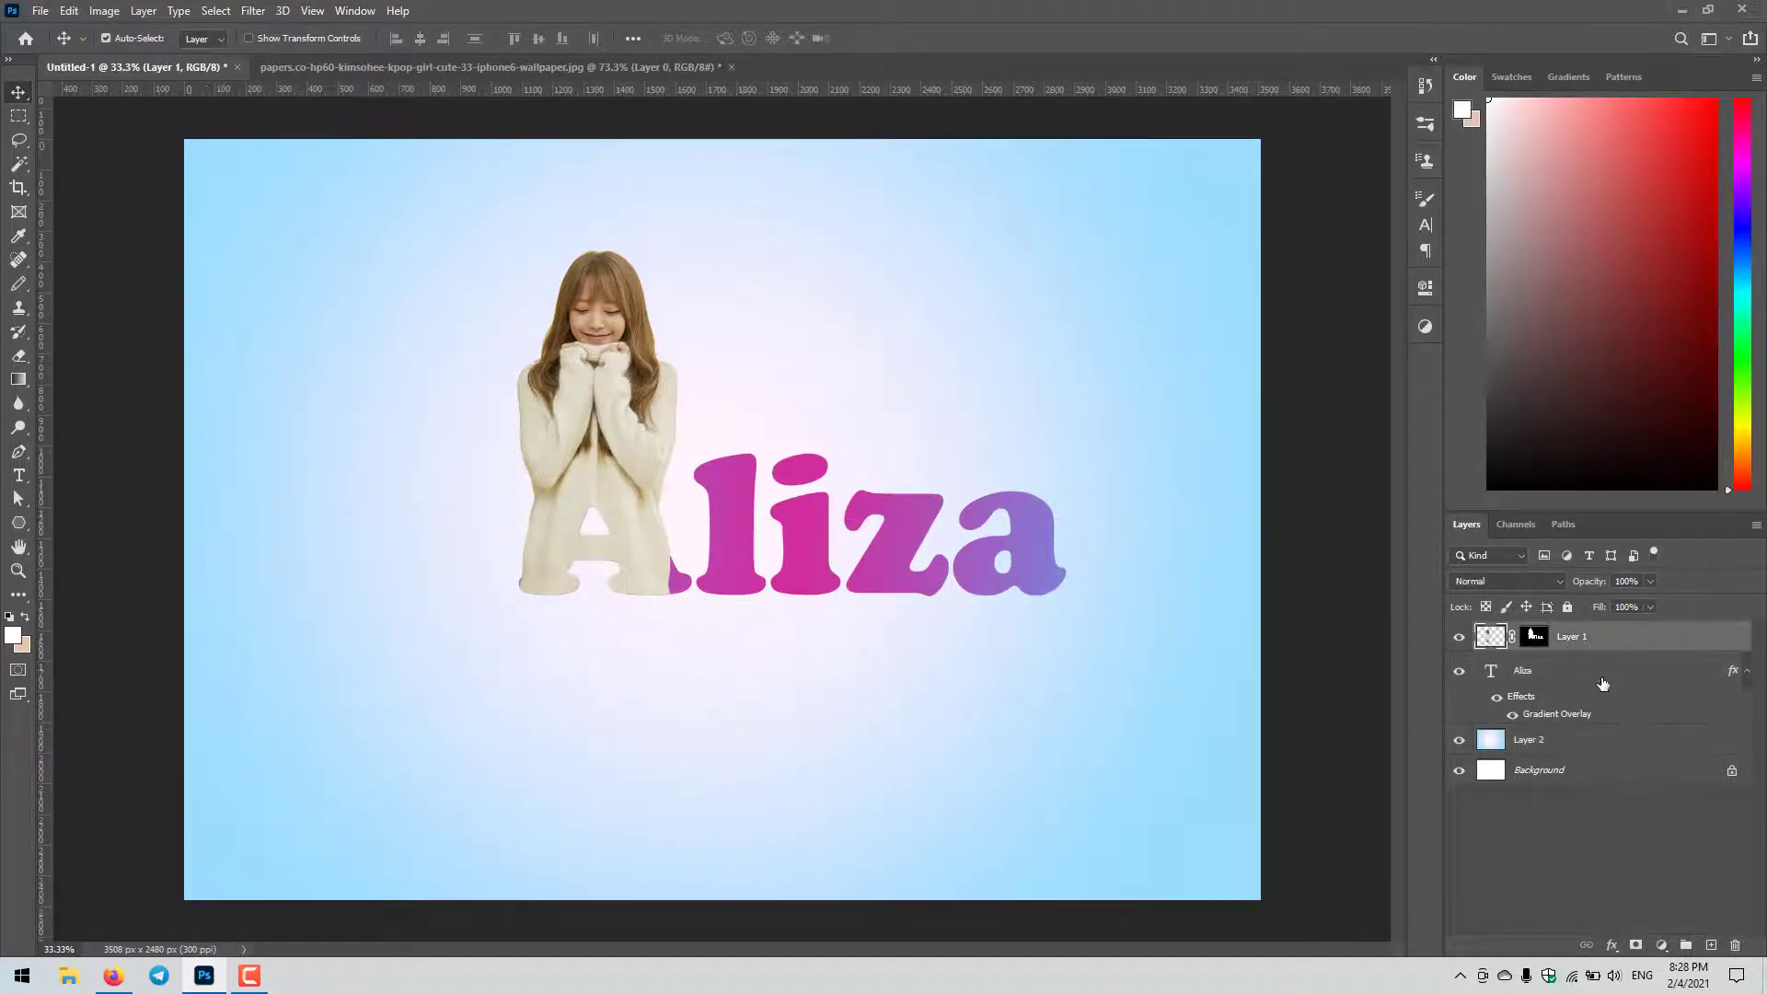
left_click(1603, 684, "shift")
key("ctrl+t")
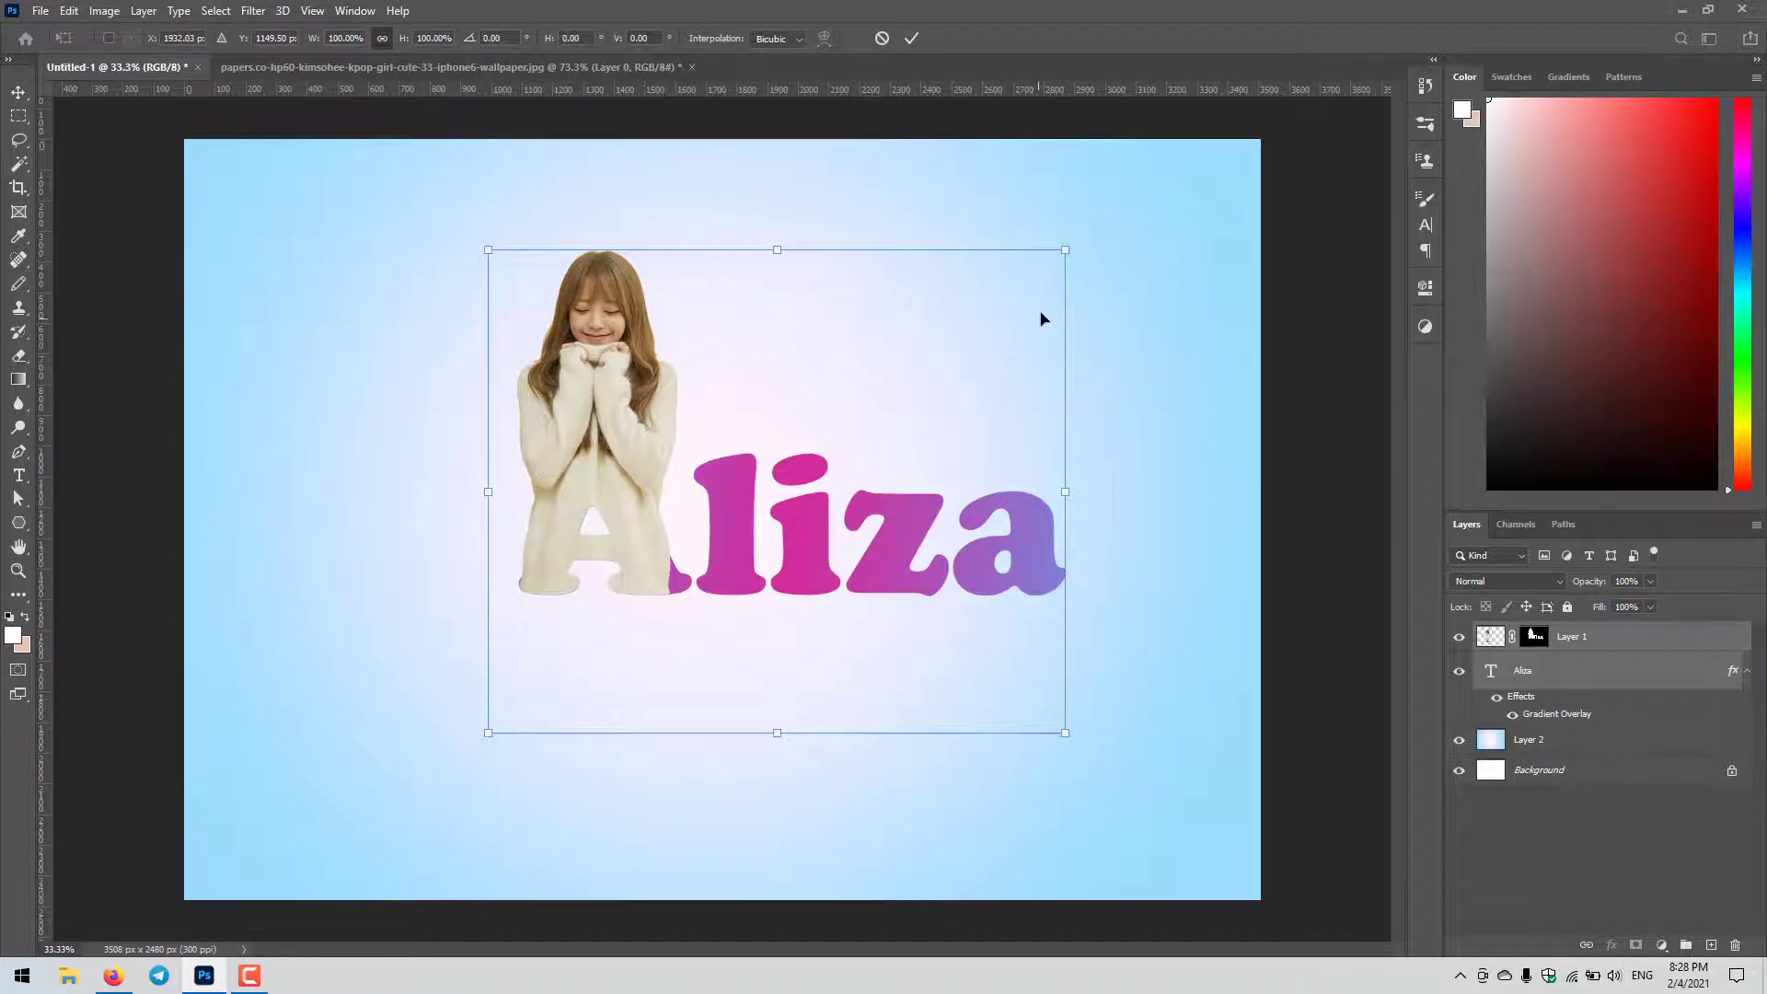
left_click_drag(1068, 254, 1055, 275)
left_click_drag(806, 550, 771, 582)
key("Return")
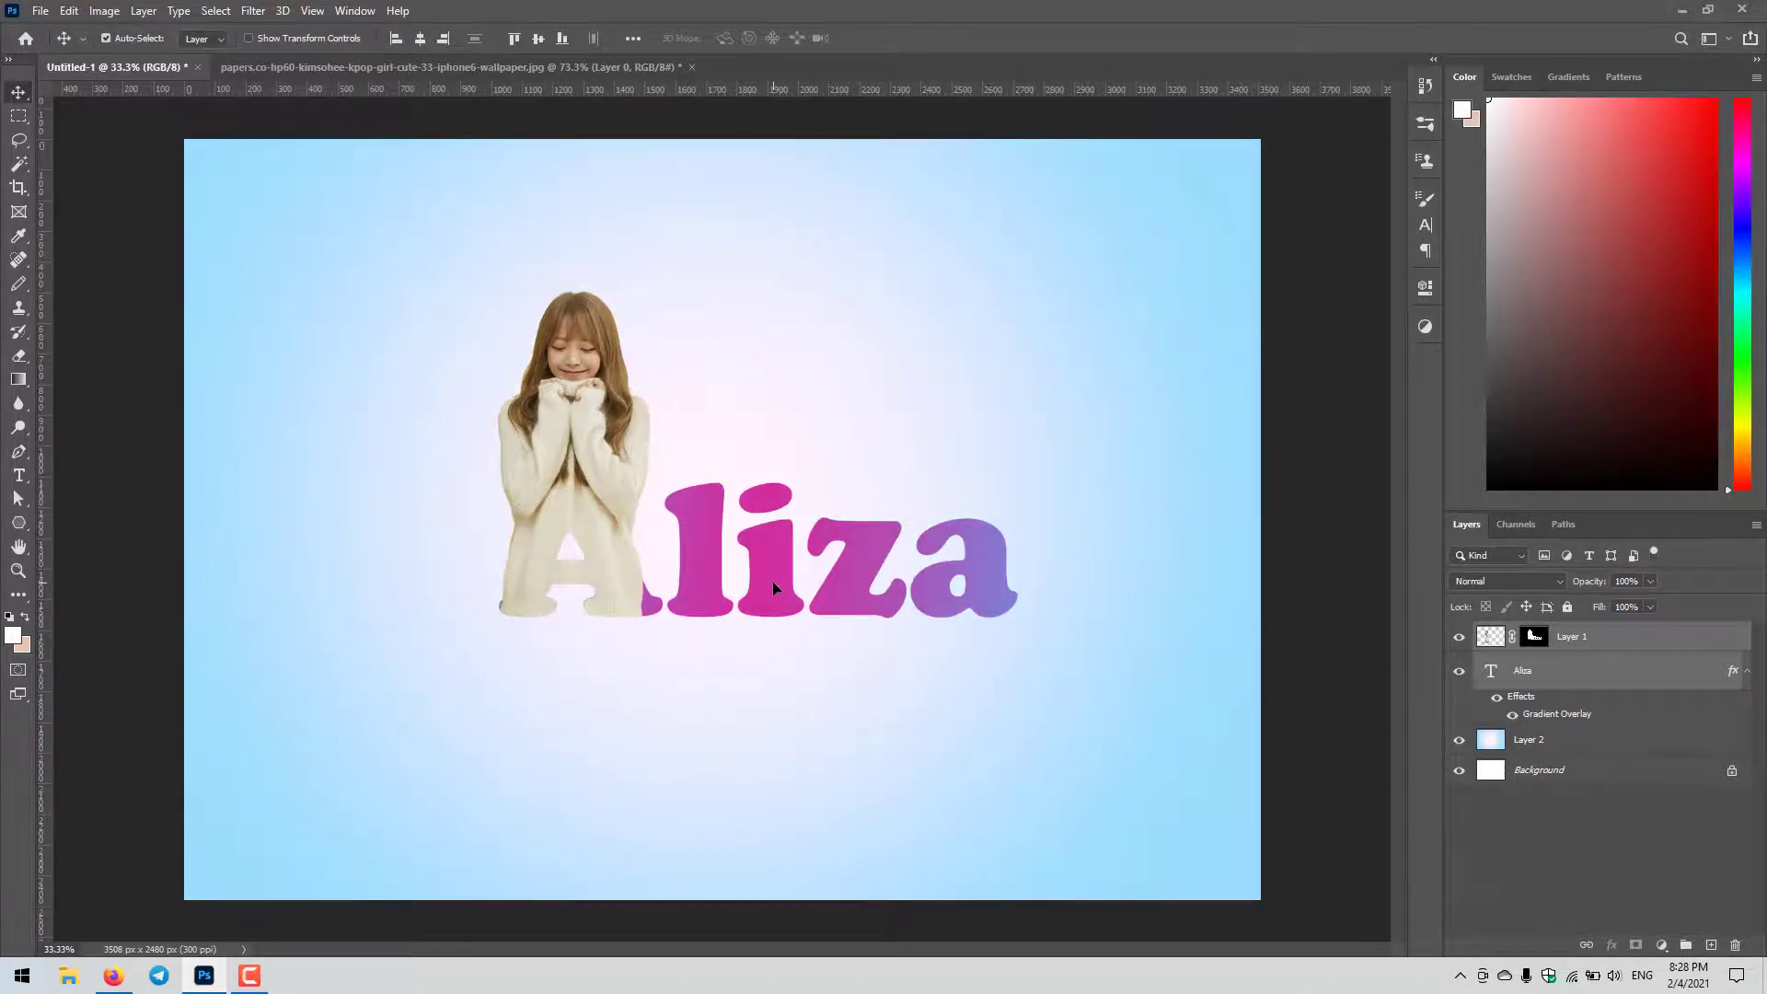
Enlarge the text and girl to about 127%, then duplicate the girl layer
key("ctrl+t")
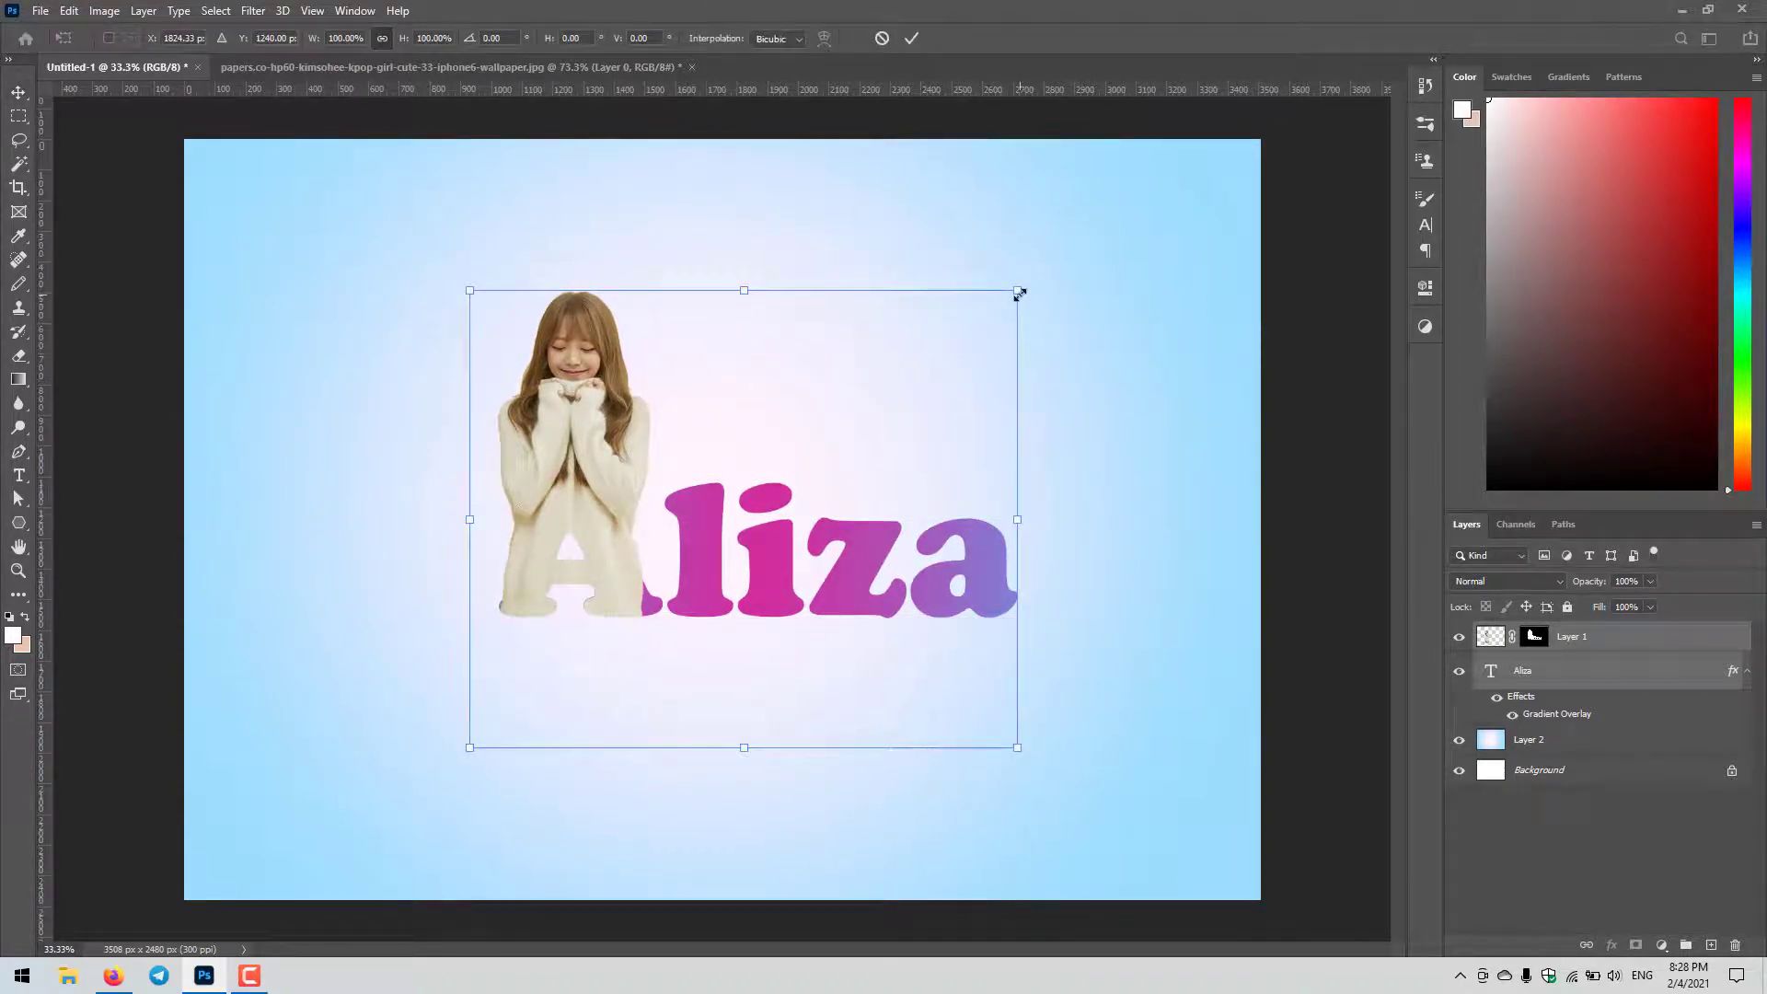
left_click_drag(1020, 292, 1101, 238)
key("Return")
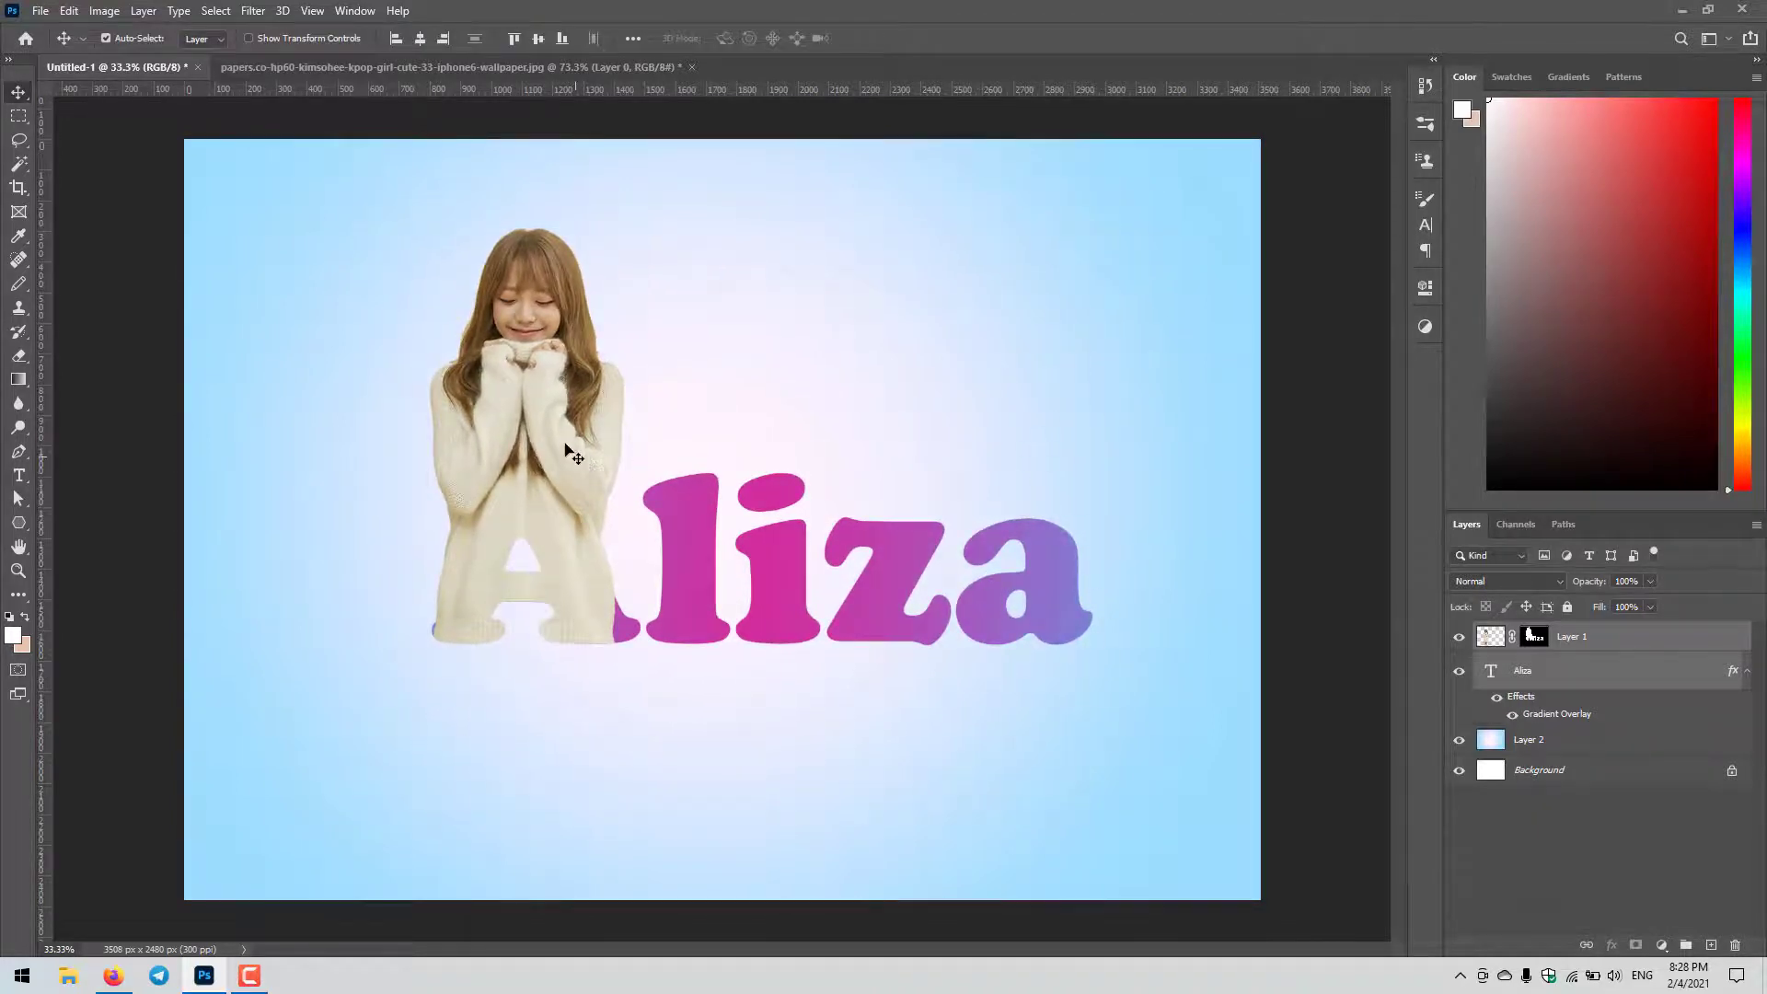
left_click_drag(528, 425, 788, 426)
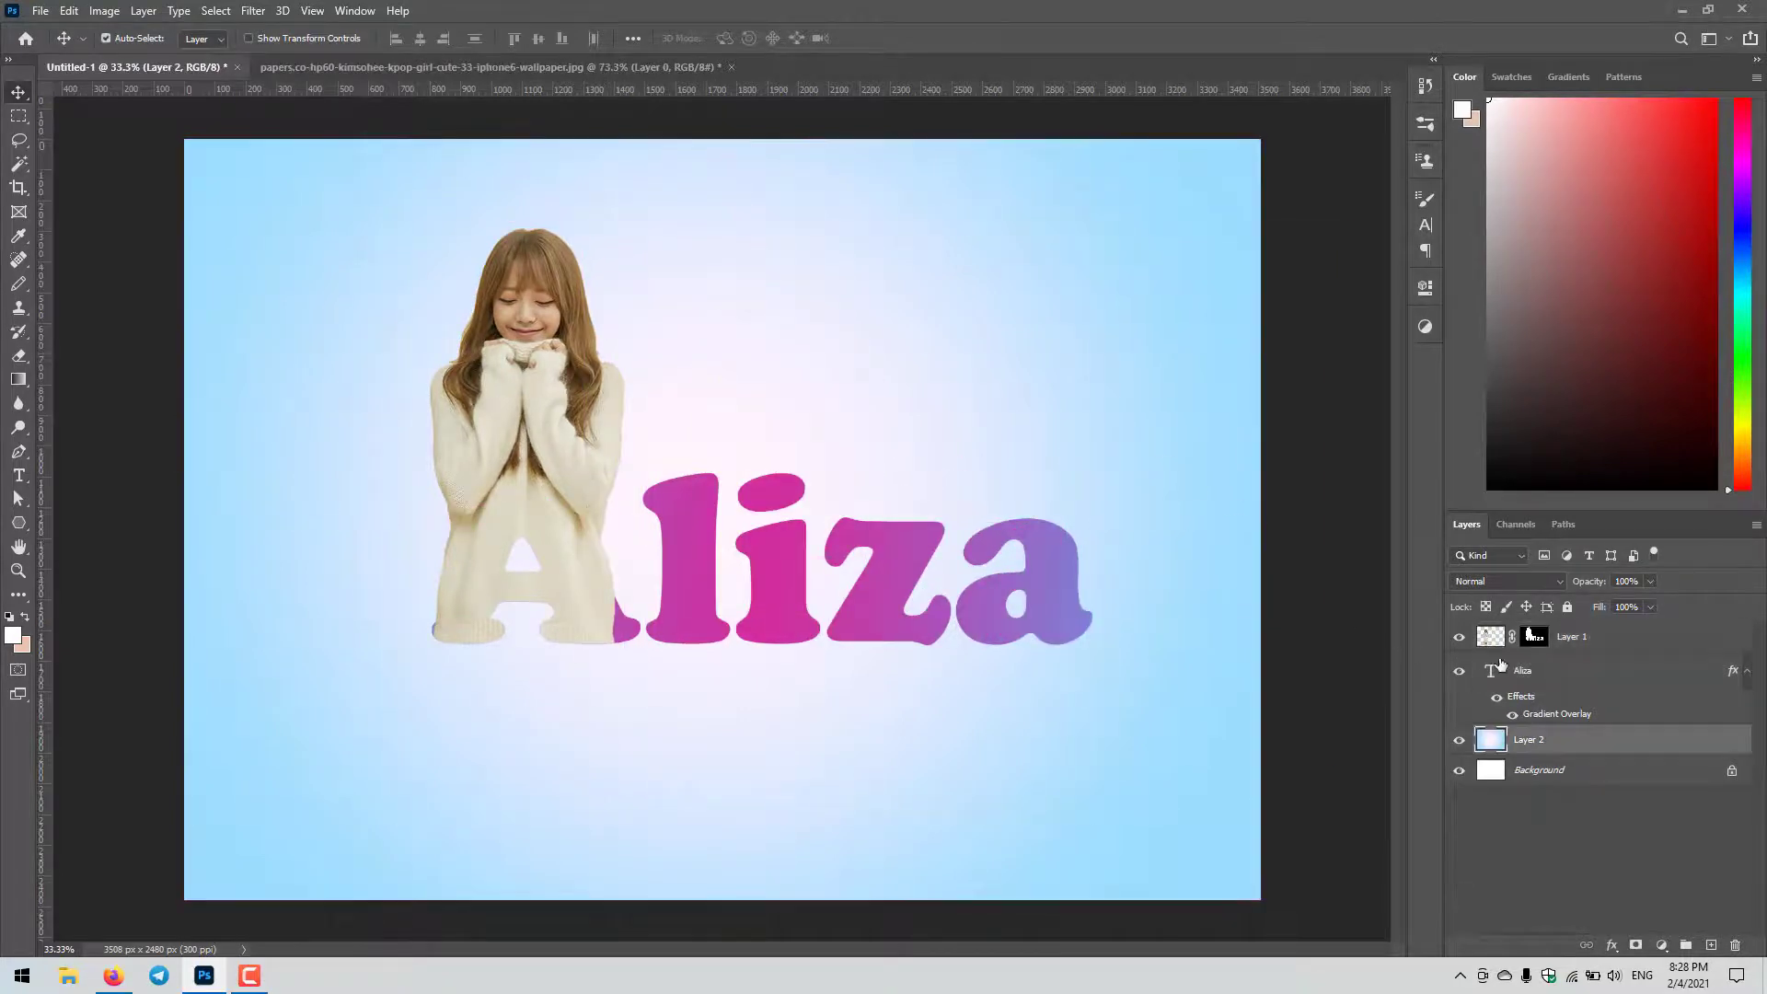
left_click(1581, 638)
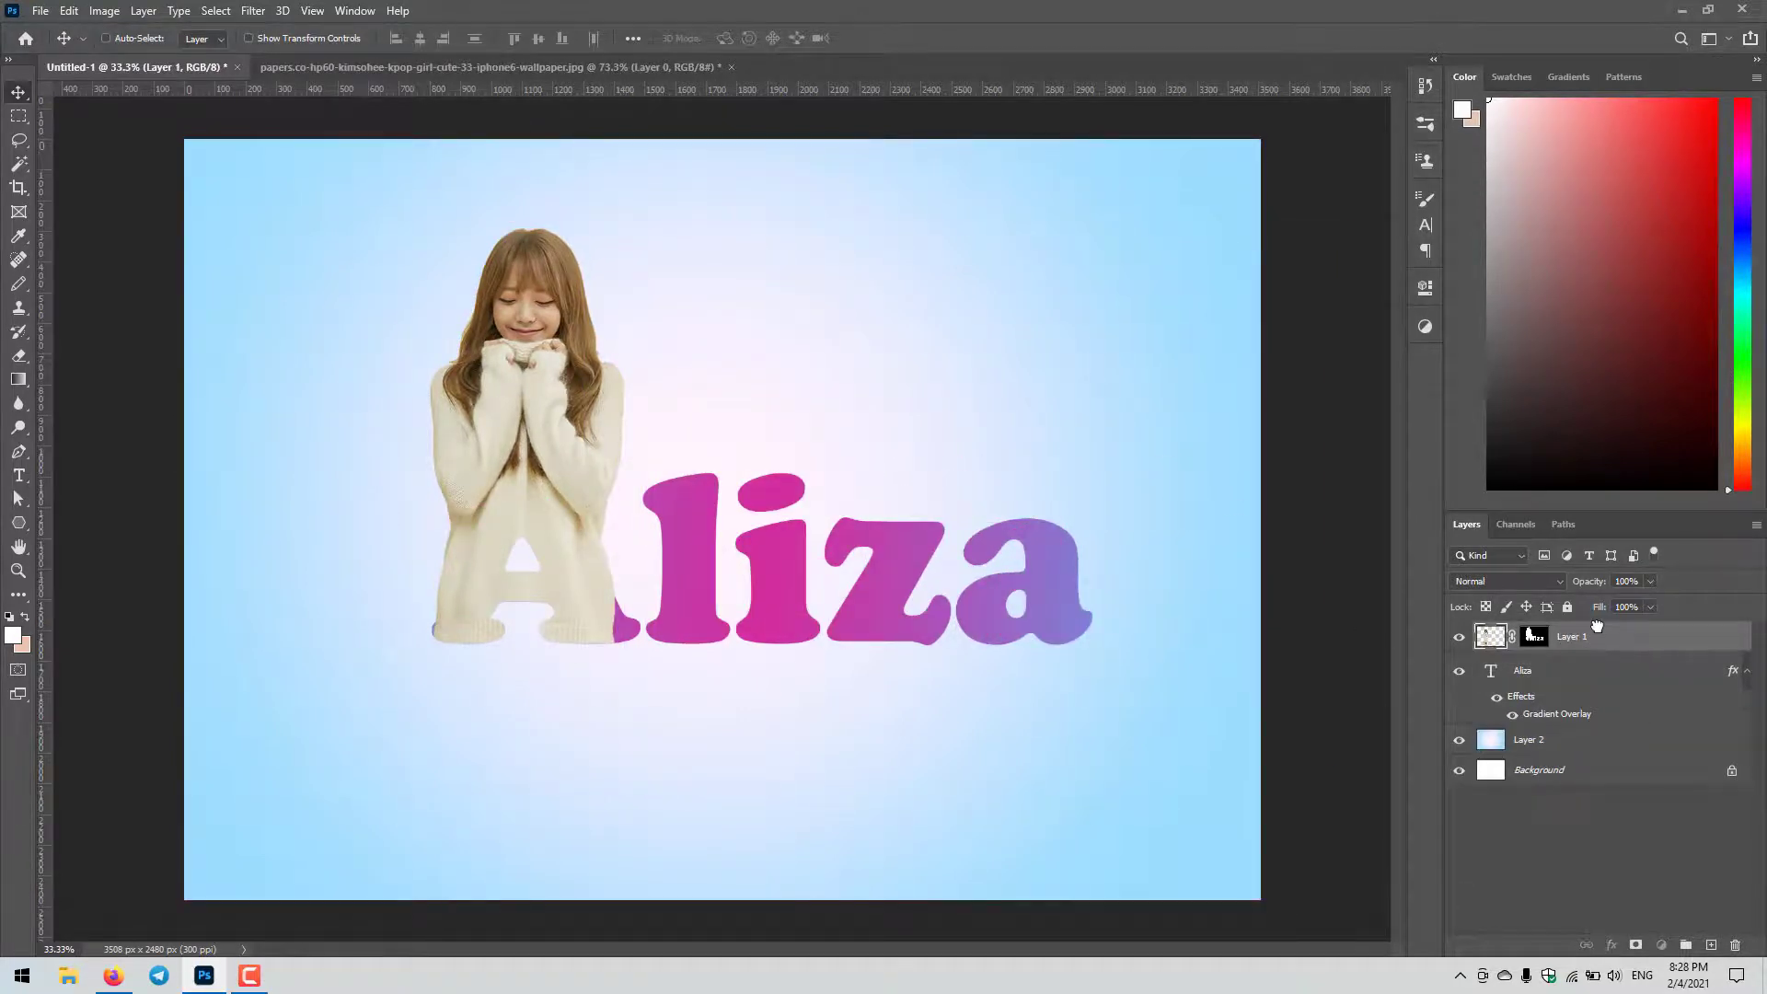
key("ctrl+j")
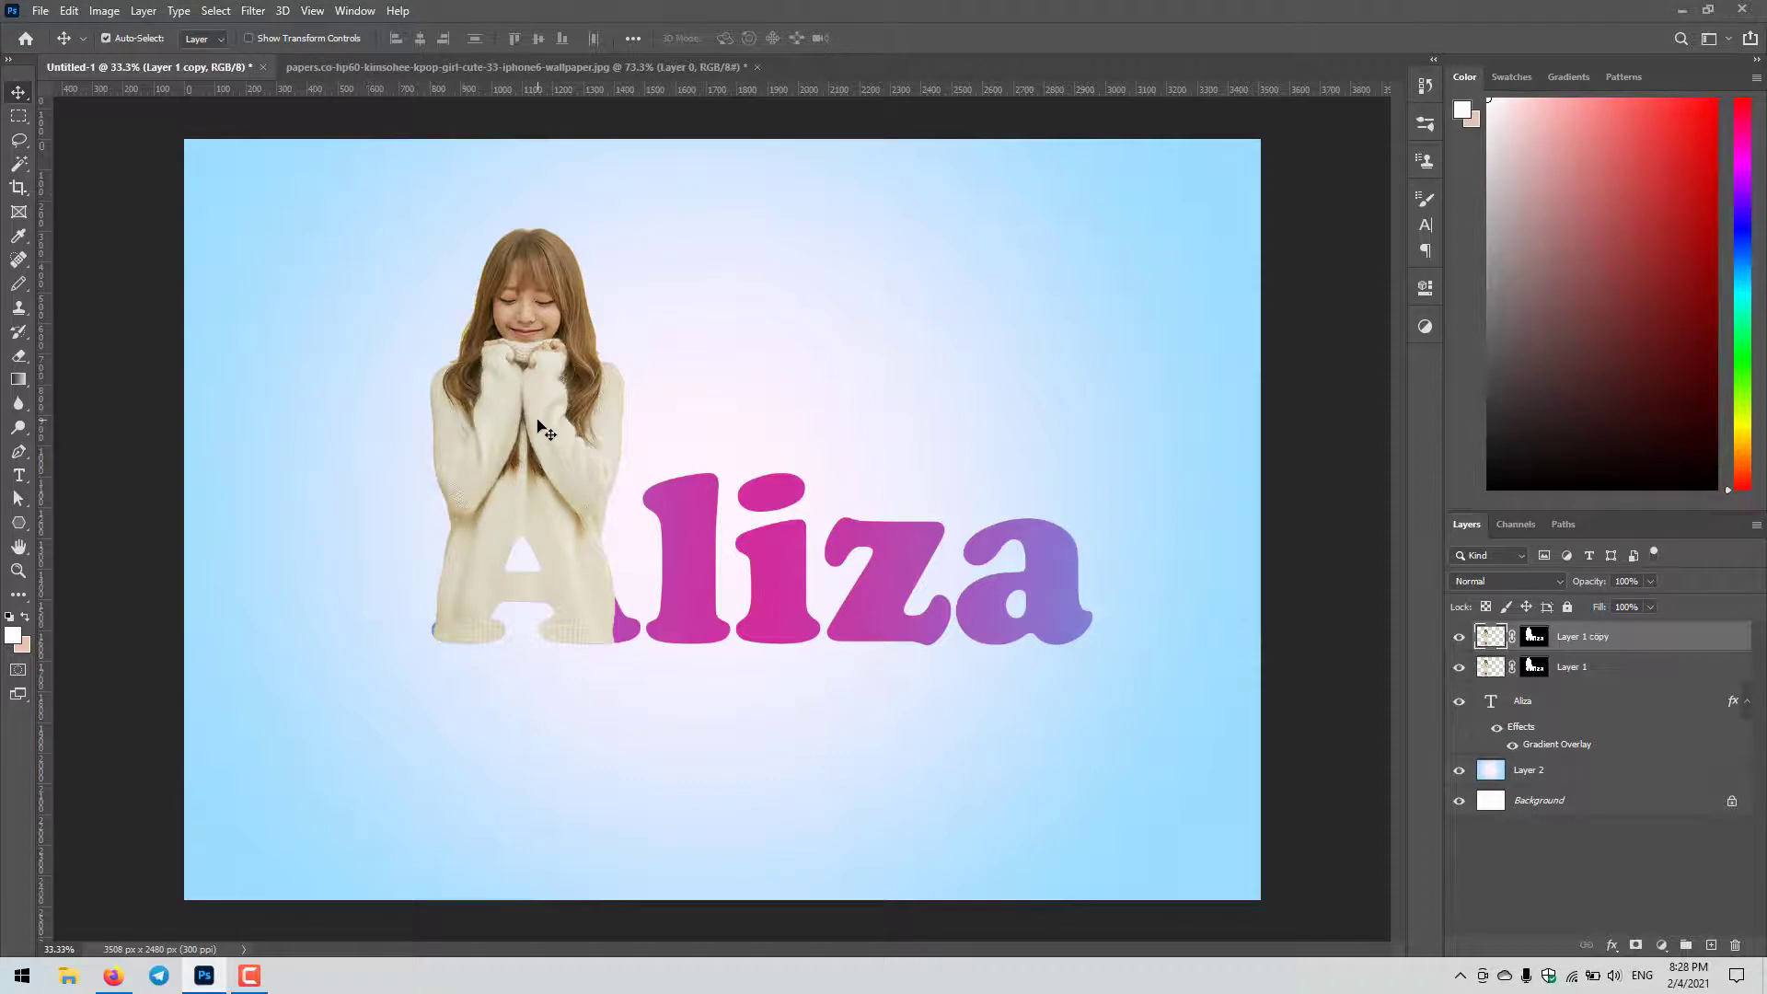
Move the girl copy over the final 'a' and shrink it to about 75%
left_click_drag(539, 422, 1034, 584)
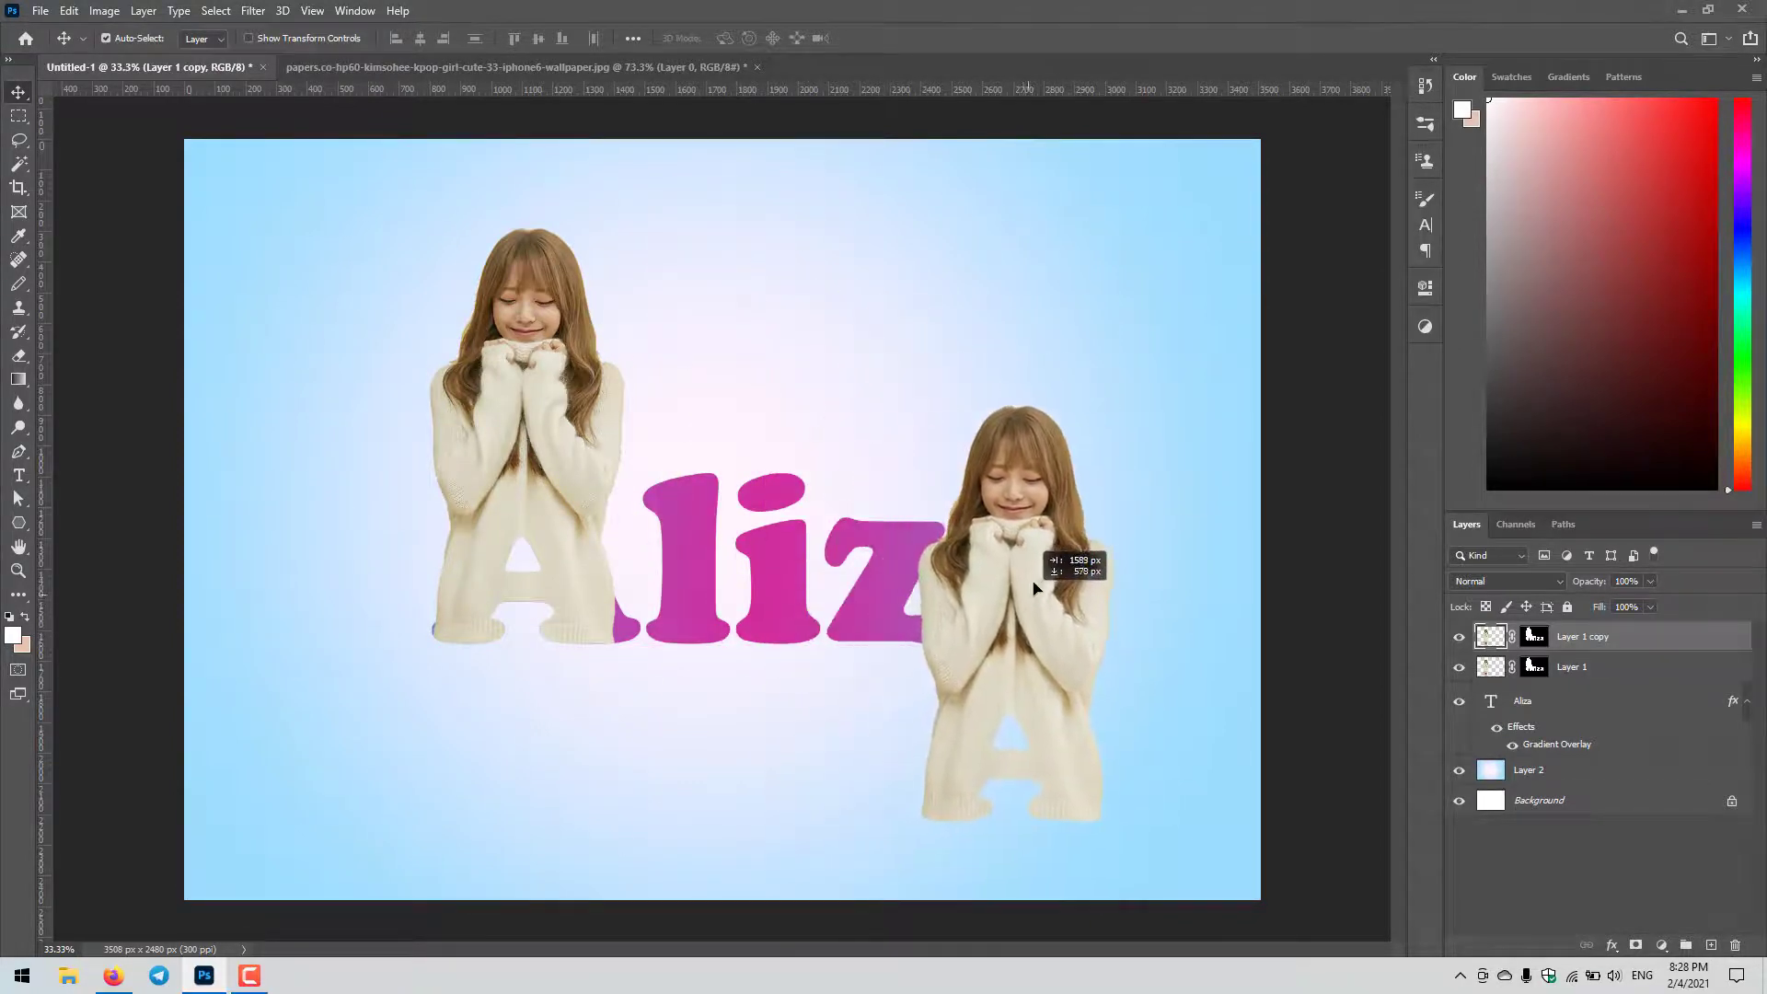
mouse_move(1034, 587)
left_mouse_down()
mouse_move(924, 630)
mouse_move(1029, 522)
mouse_move(1050, 541)
left_mouse_up()
key("ctrl+t")
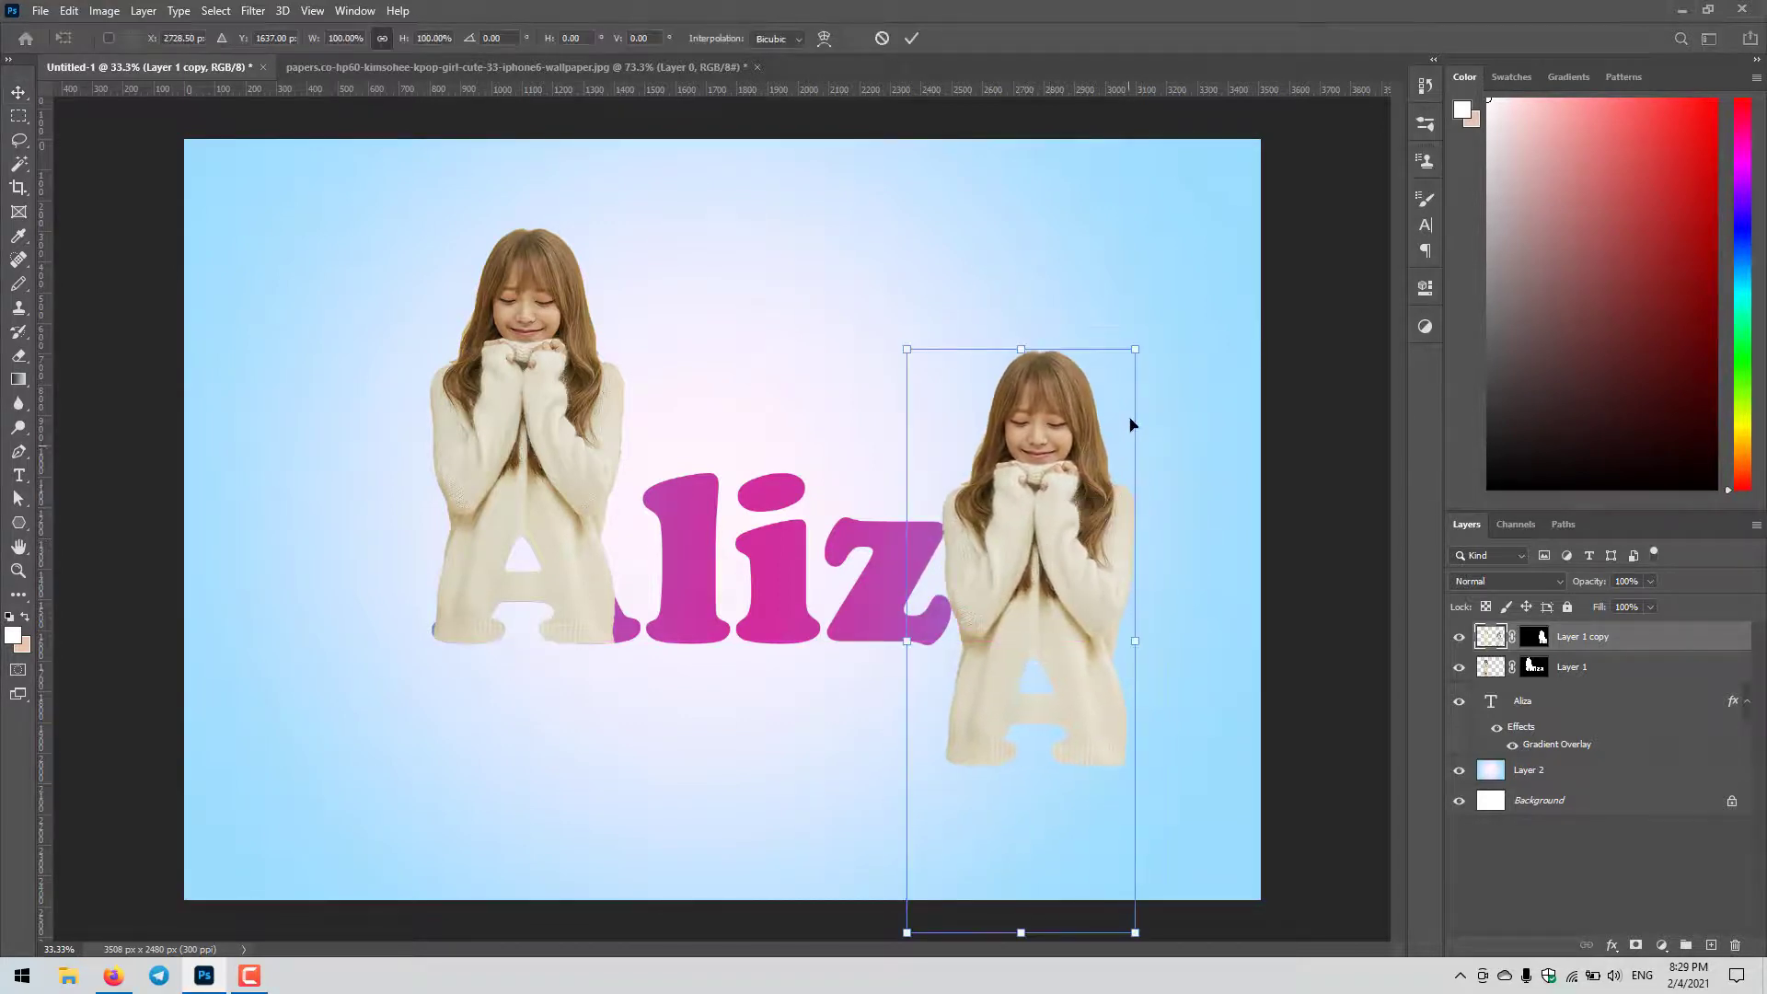
mouse_move(1133, 349)
left_mouse_down()
mouse_move(1096, 378)
mouse_move(1090, 419)
left_mouse_up()
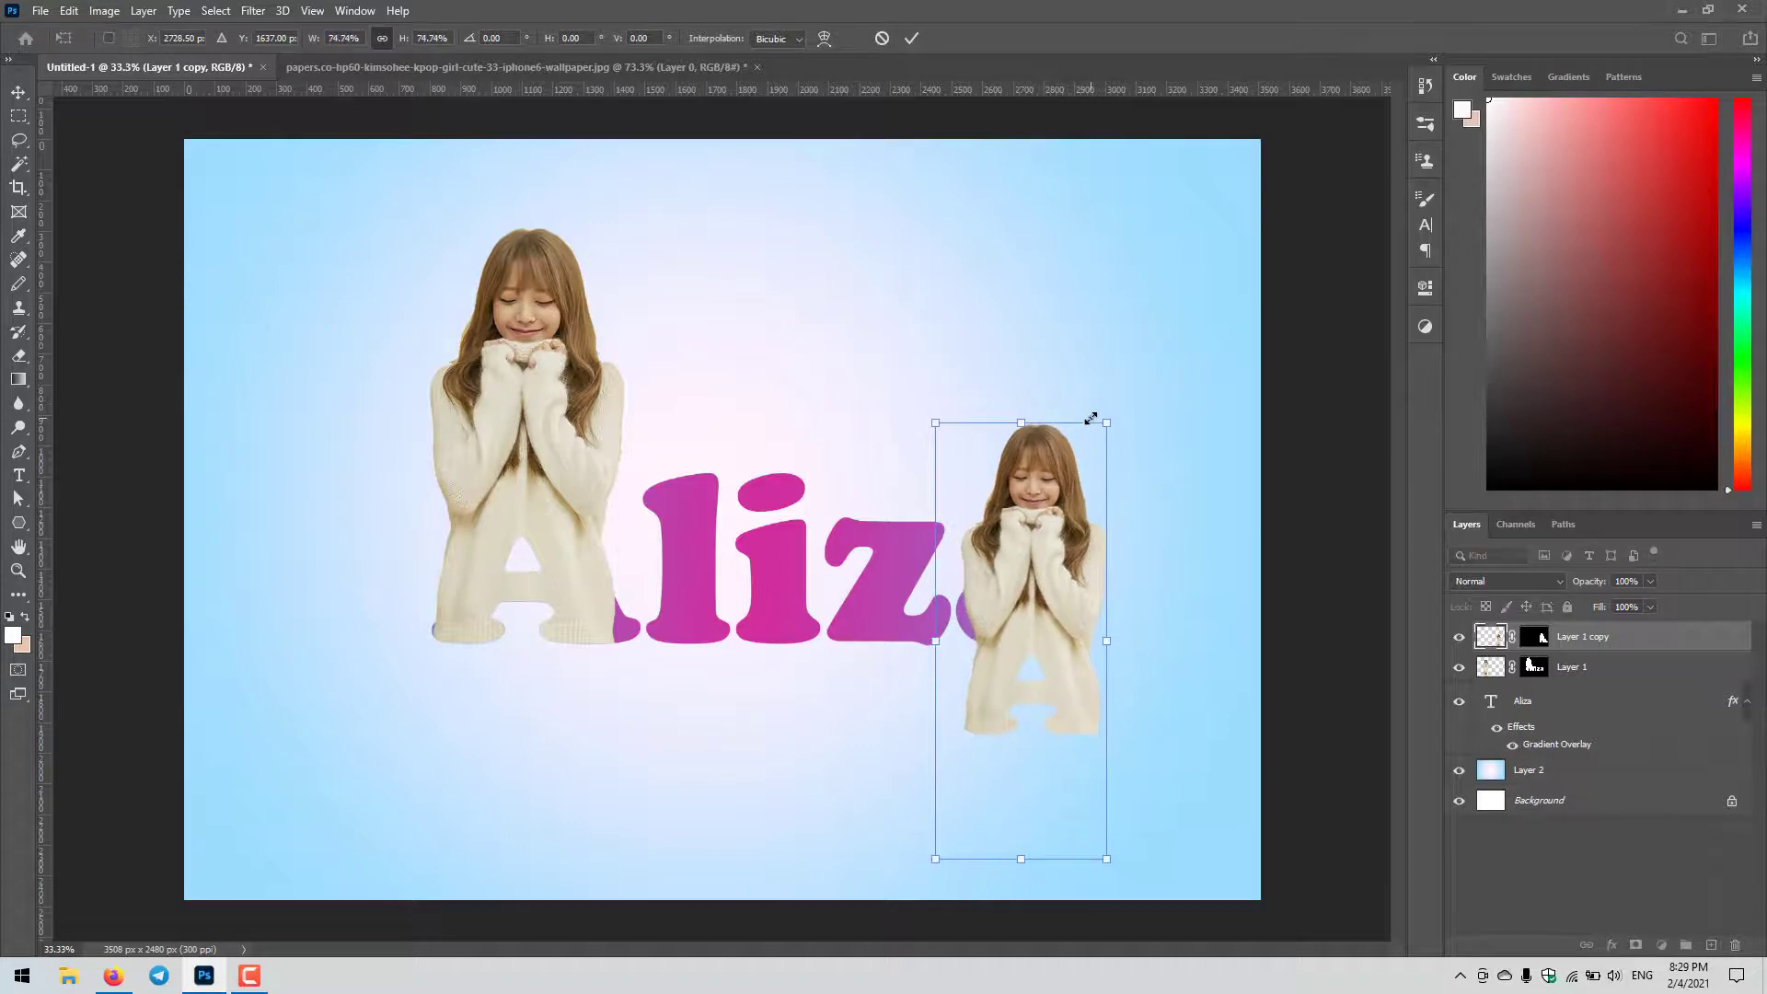
left_click_drag(1054, 511, 1052, 495)
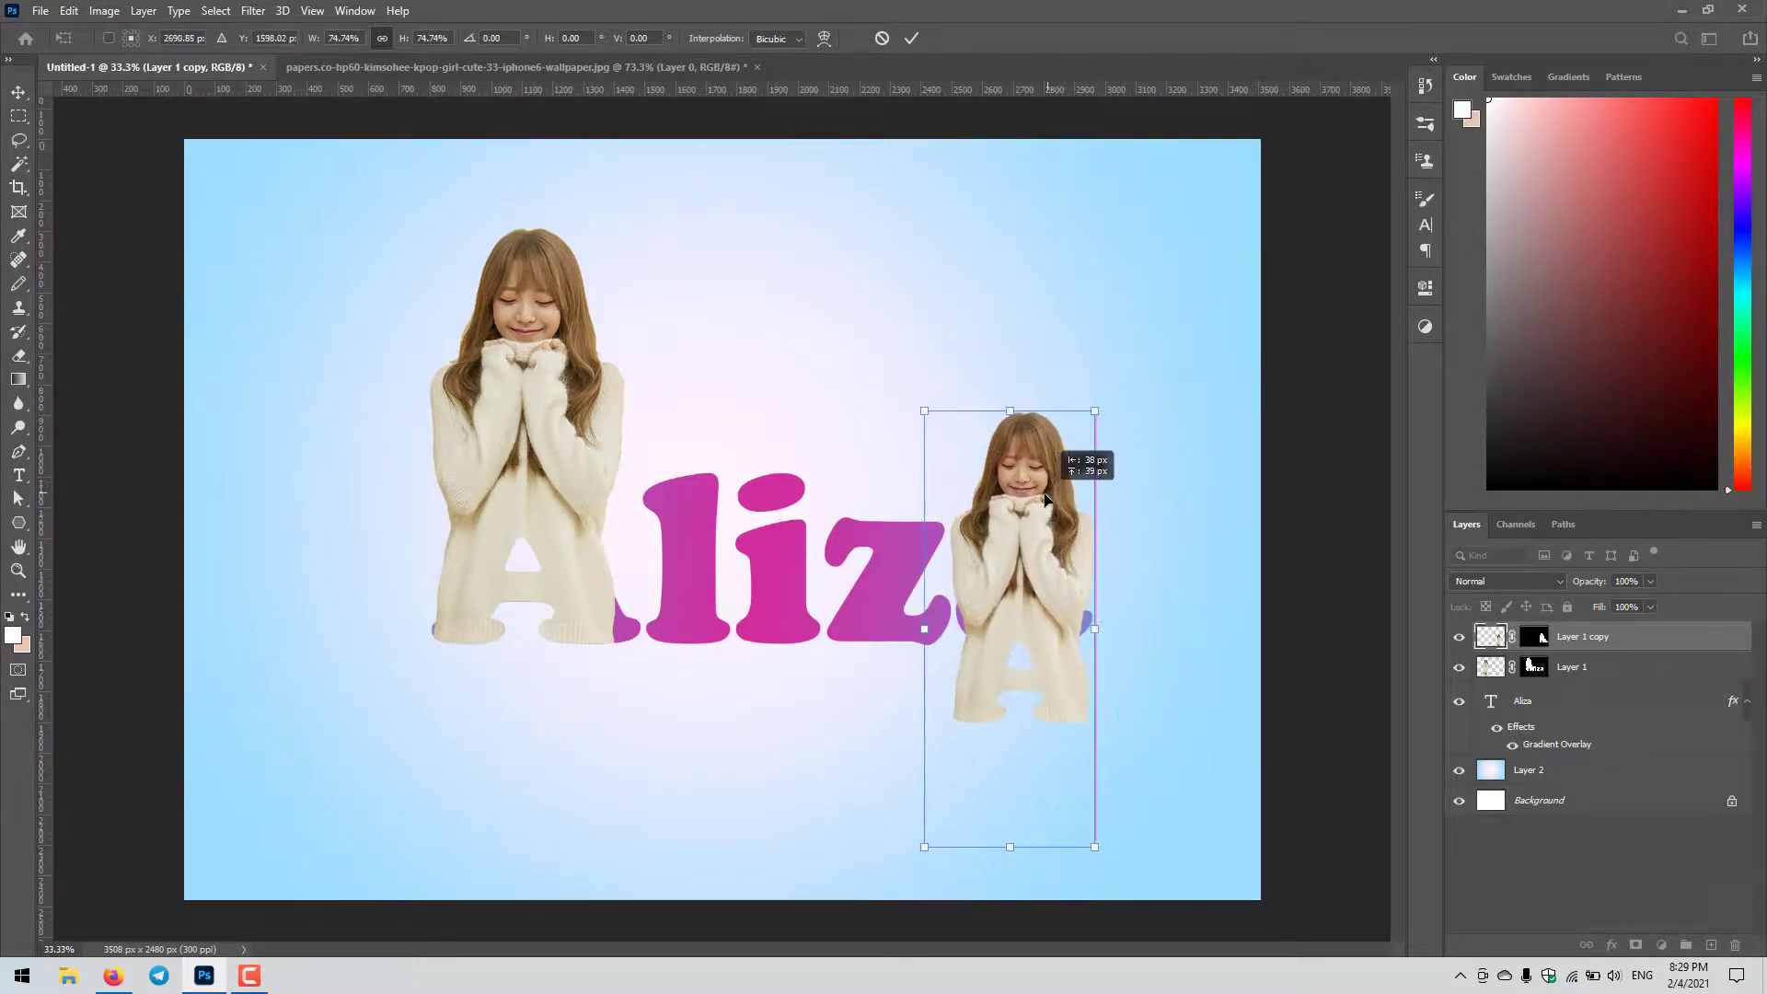
left_click_drag(1052, 495, 1042, 500)
Enlarge the girl copy to about 90%, reposition it, then delete the copy layer
left_click_drag(1095, 410, 1142, 375)
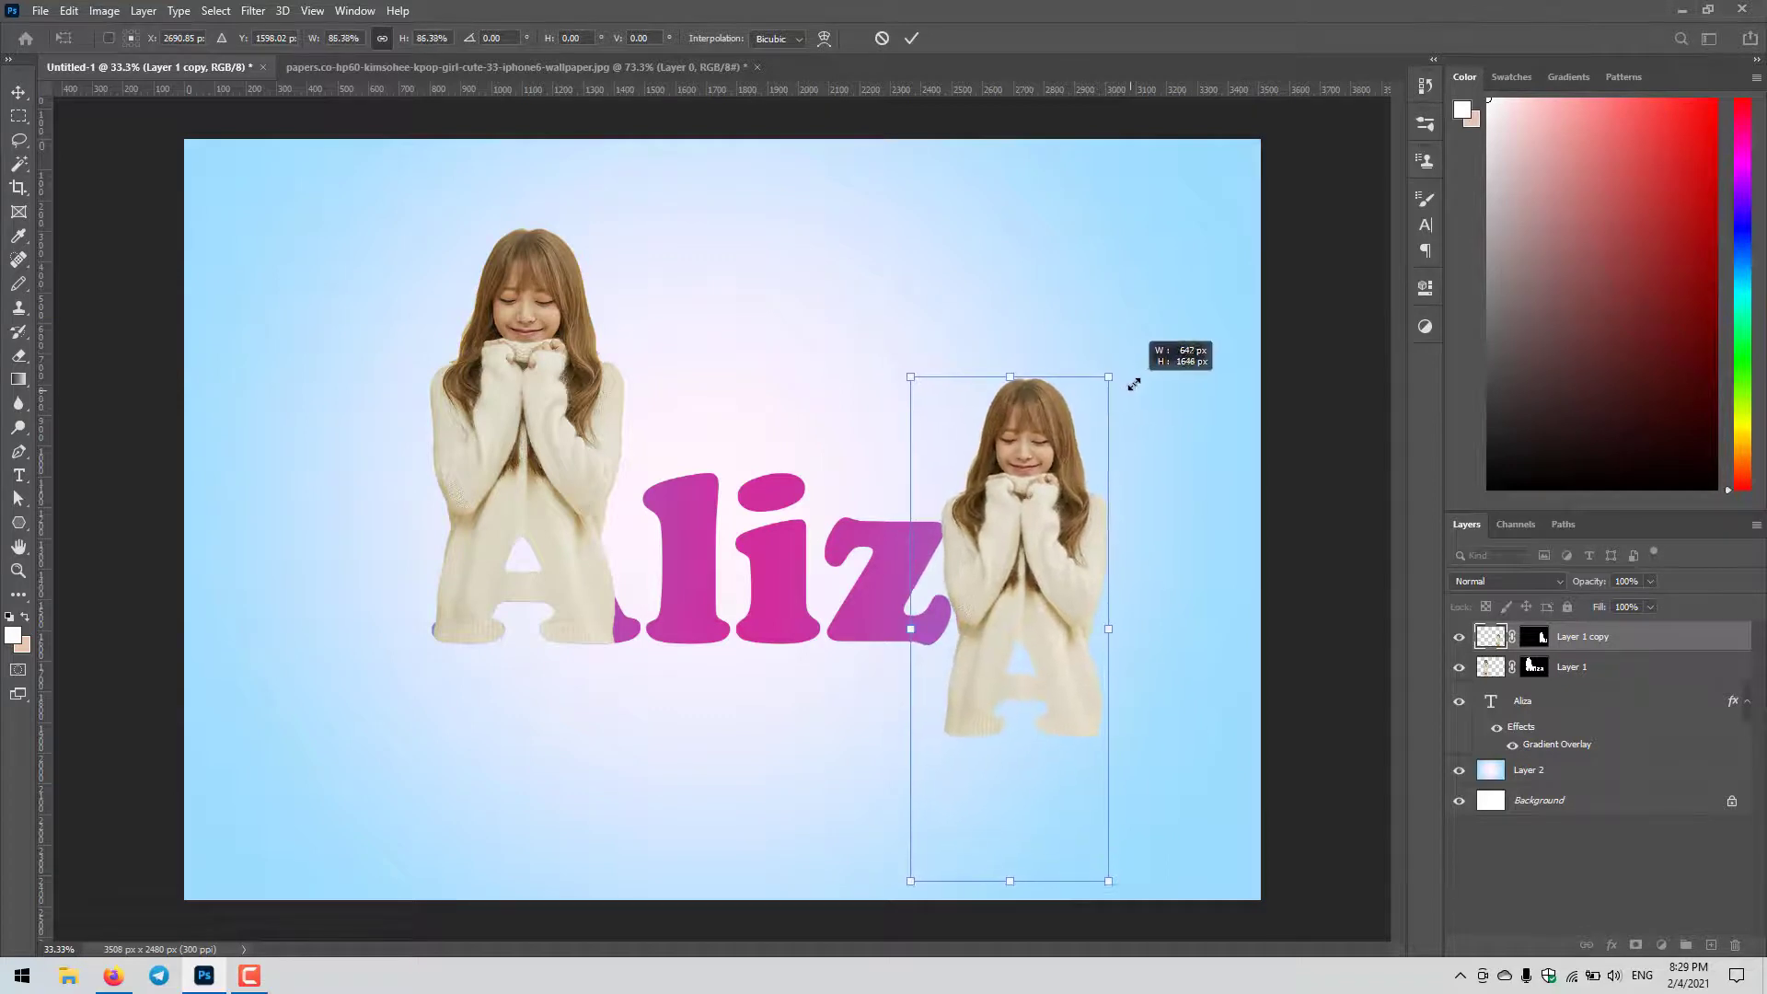
mouse_move(1035, 596)
left_mouse_down()
mouse_move(1045, 569)
mouse_move(1039, 596)
left_mouse_up()
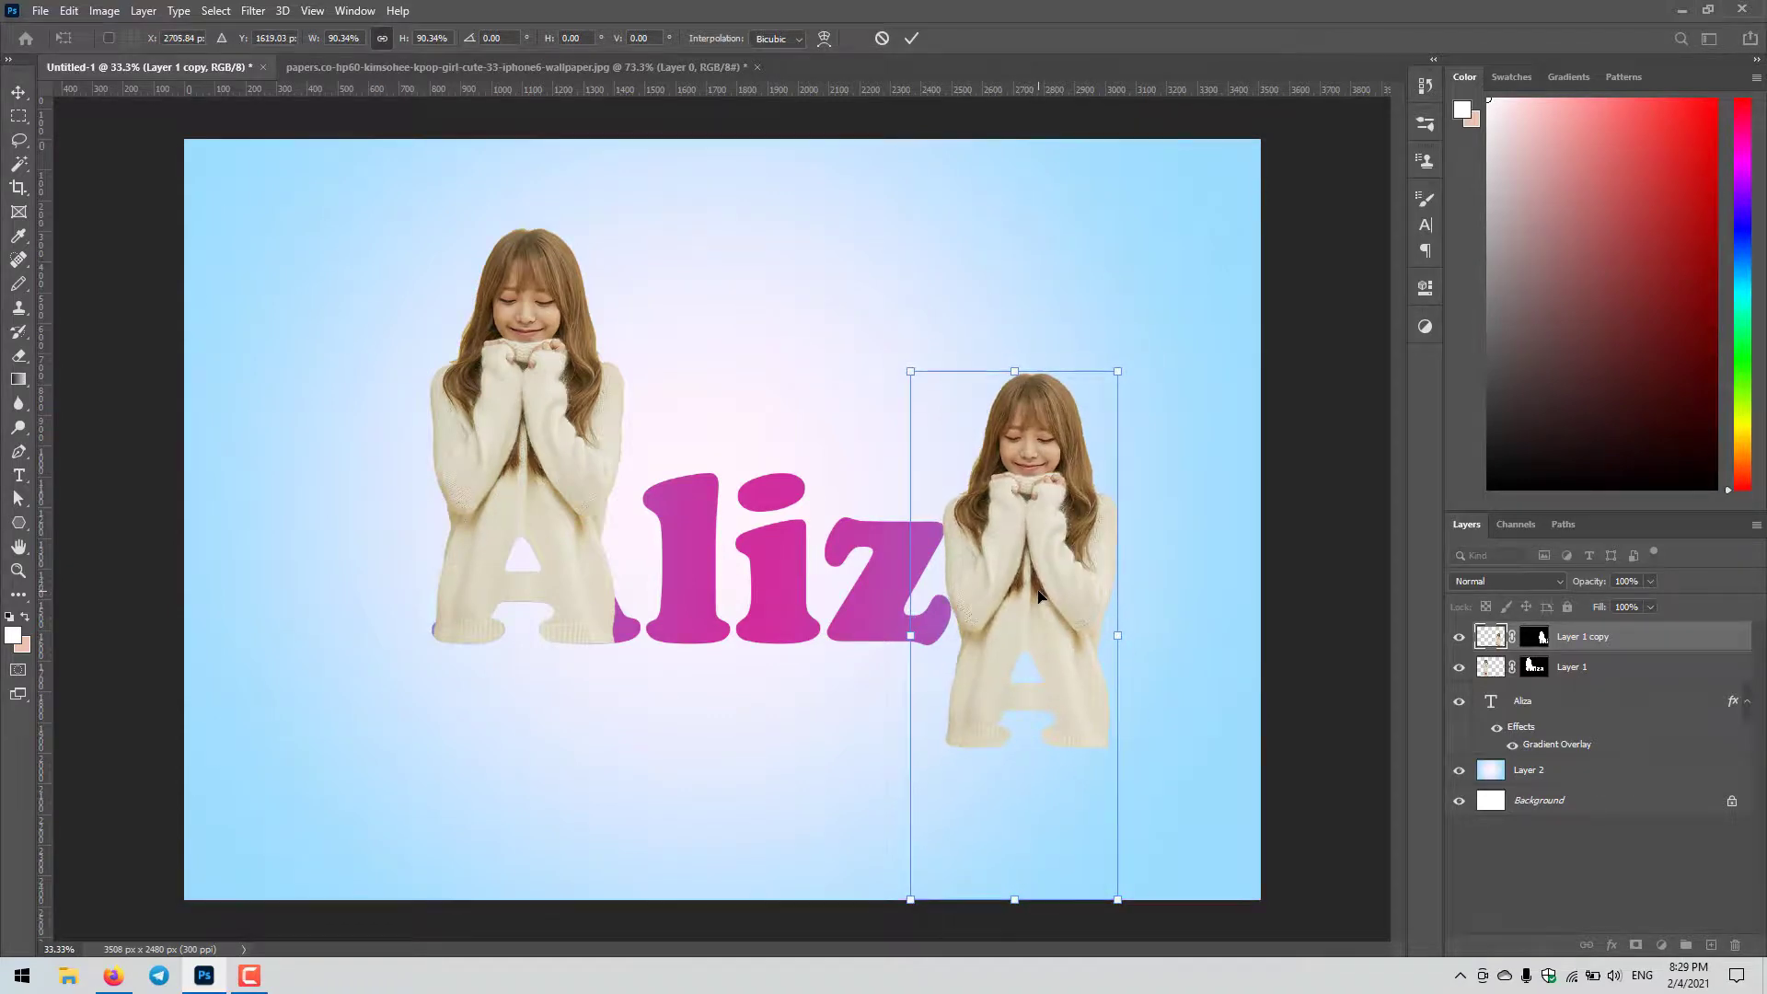
key("Return")
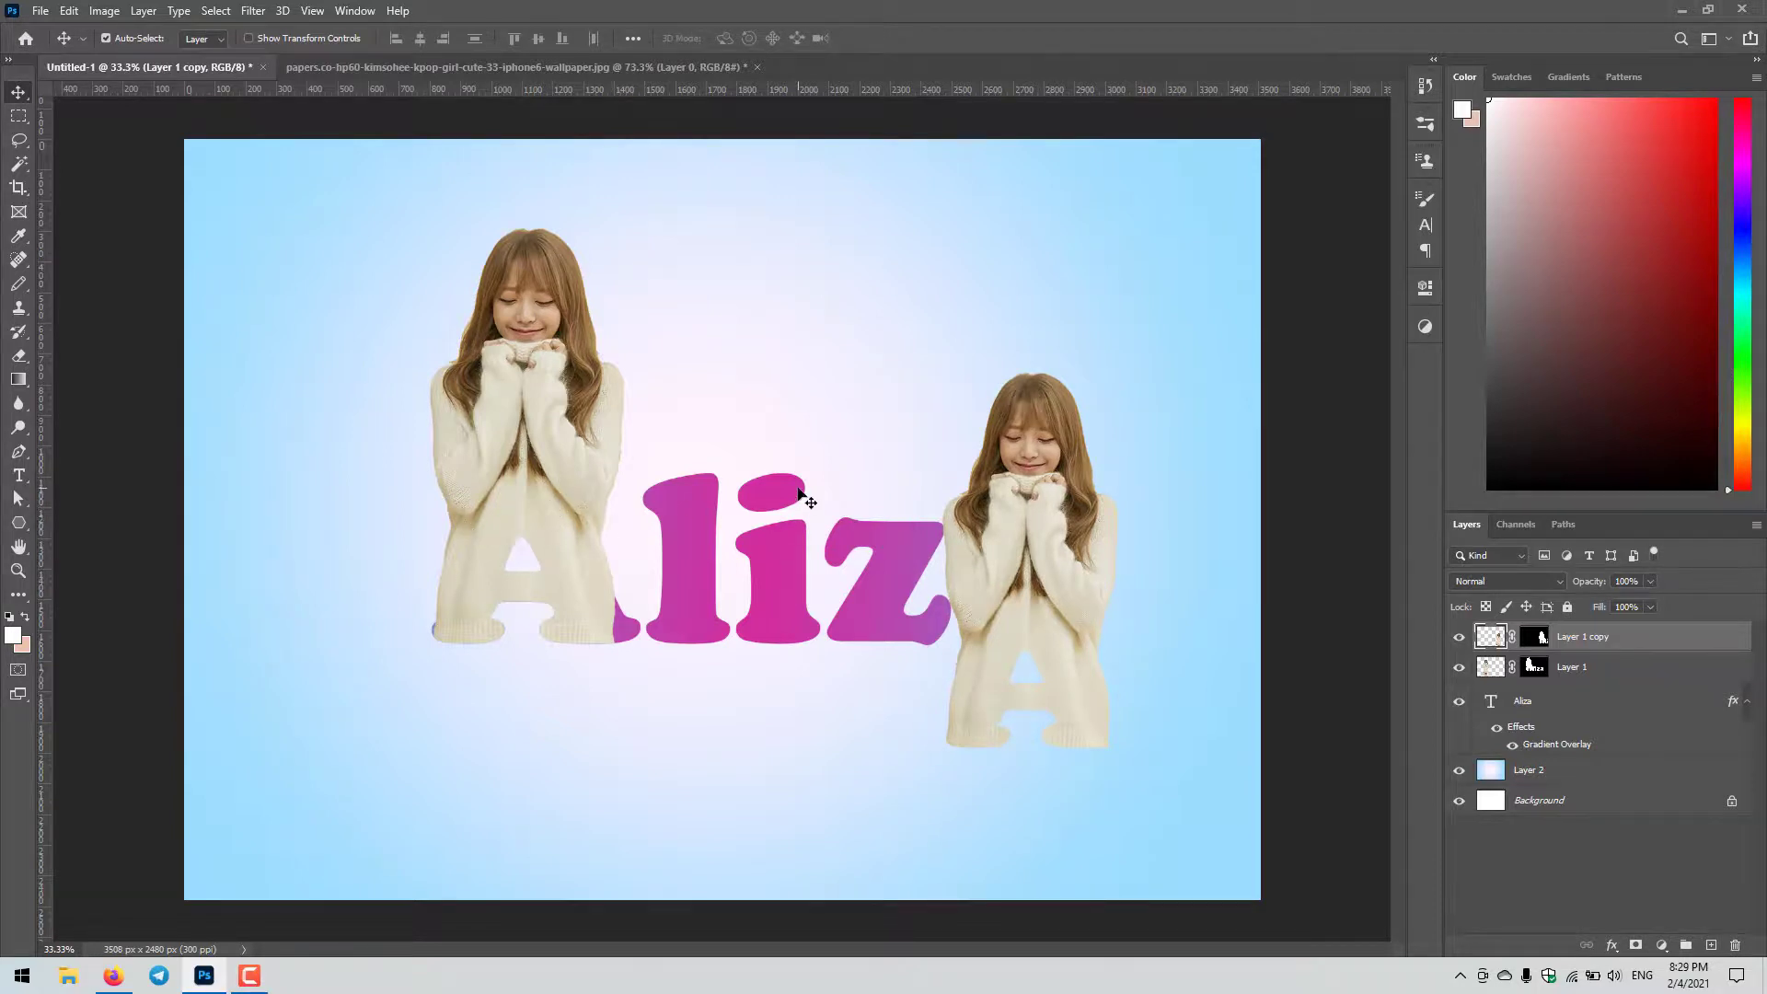
left_click_drag(951, 578, 1029, 510)
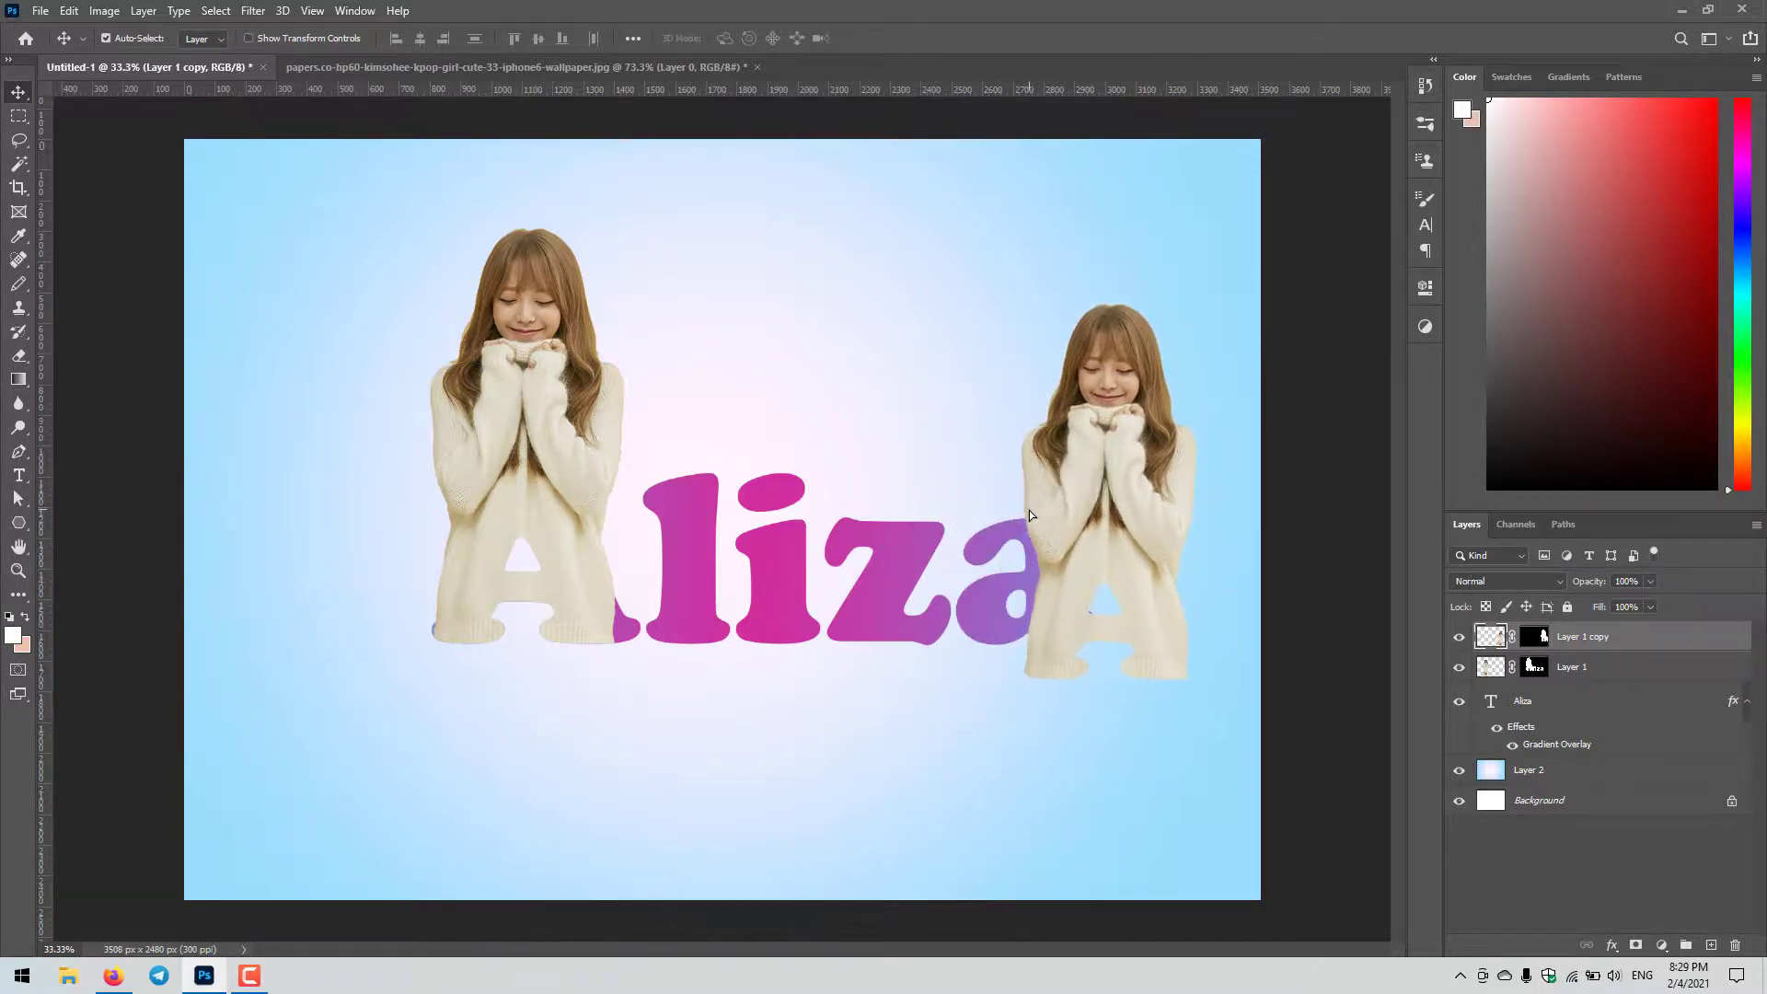
key("Delete")
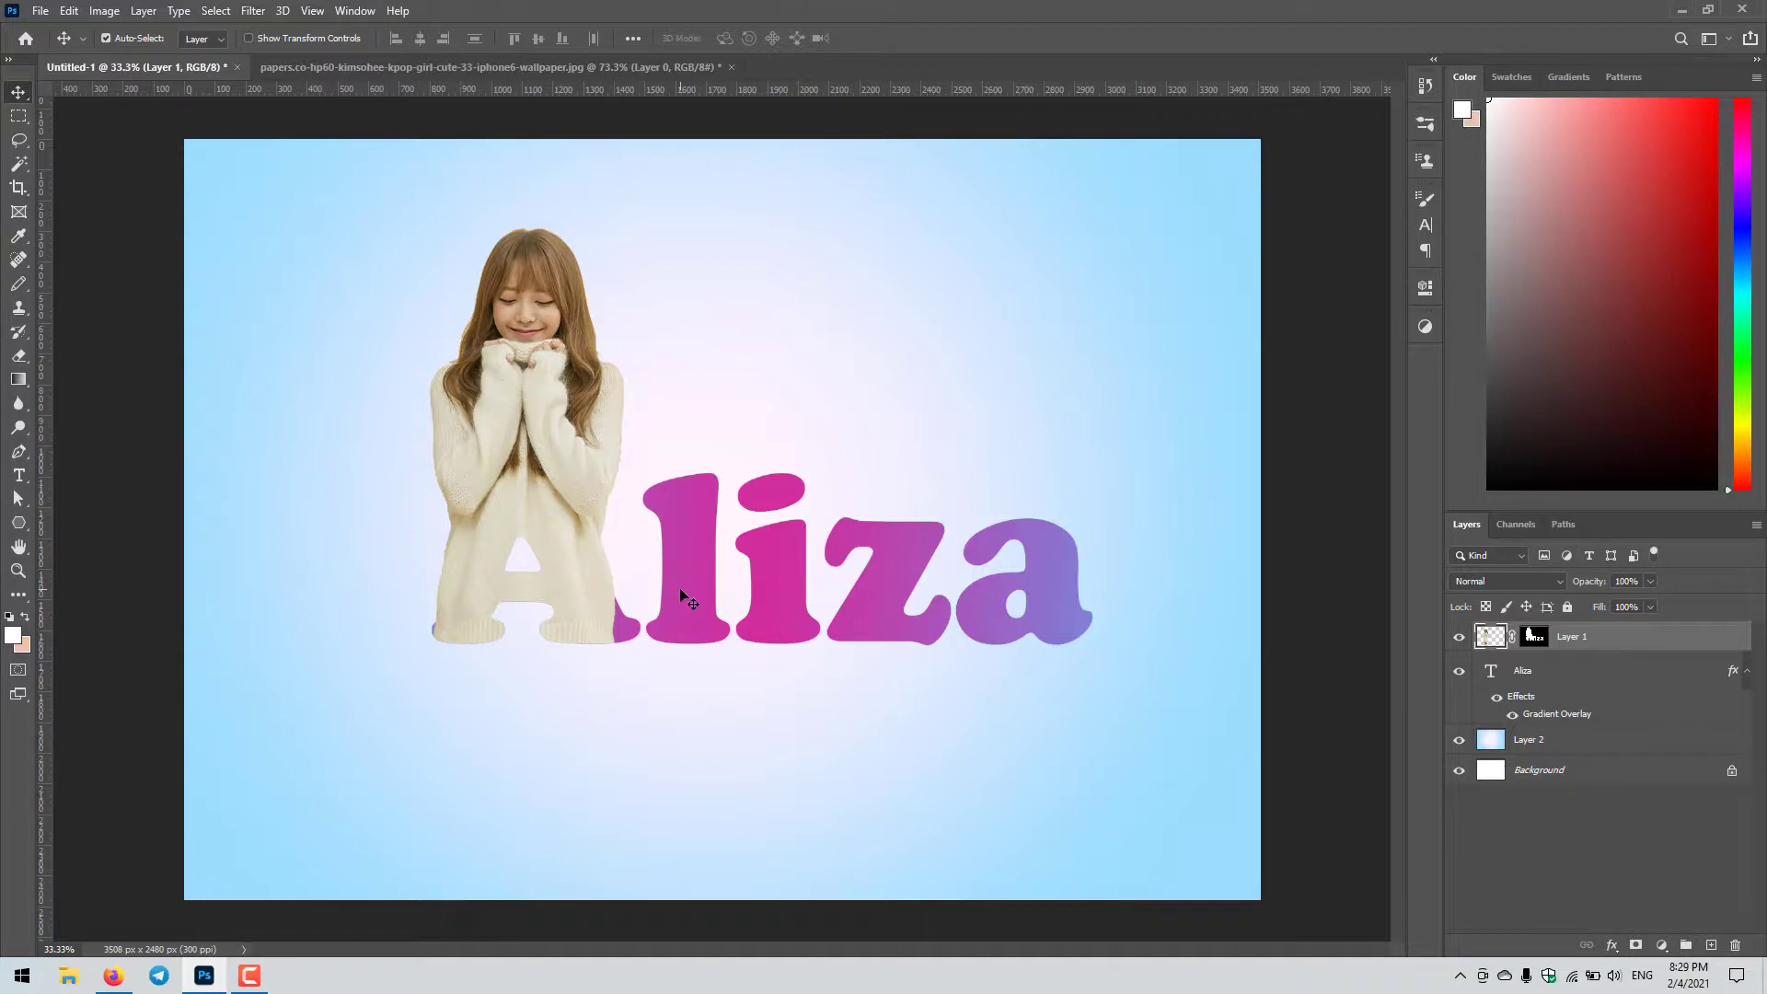
Select Aliza with Layer 1 and scale both down together with one corner-handle drag
left_click(1543, 677, "ctrl")
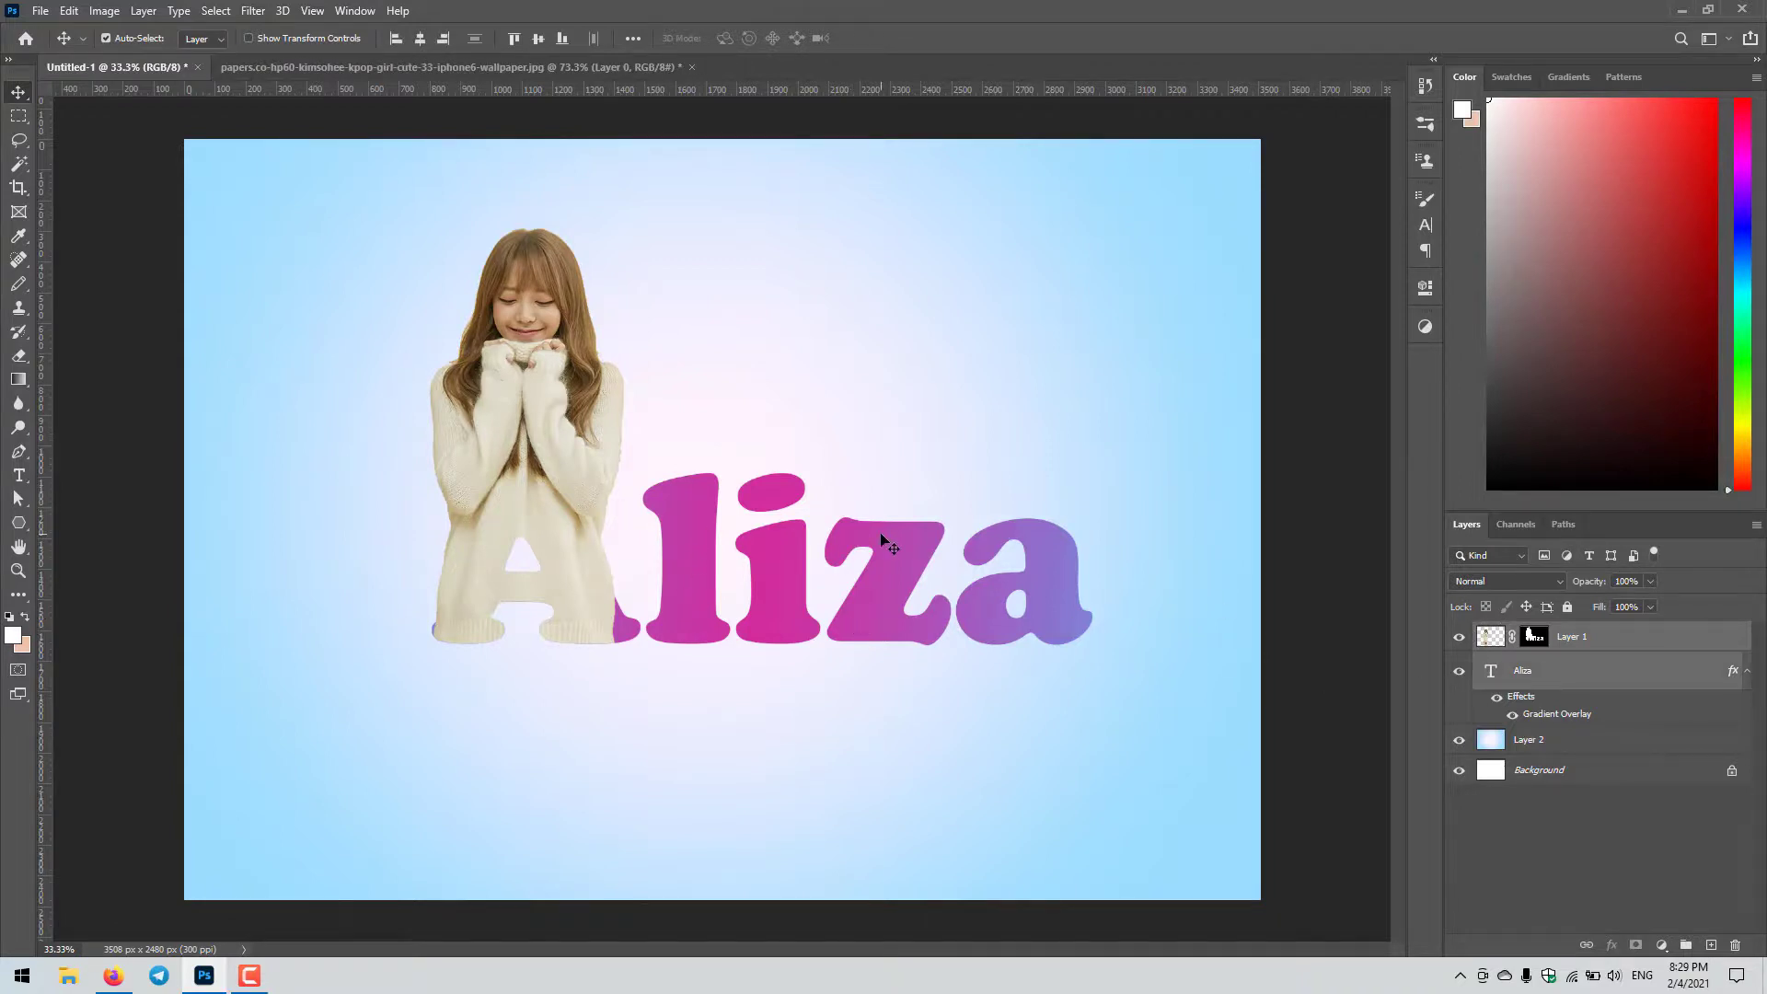
key("ctrl+t")
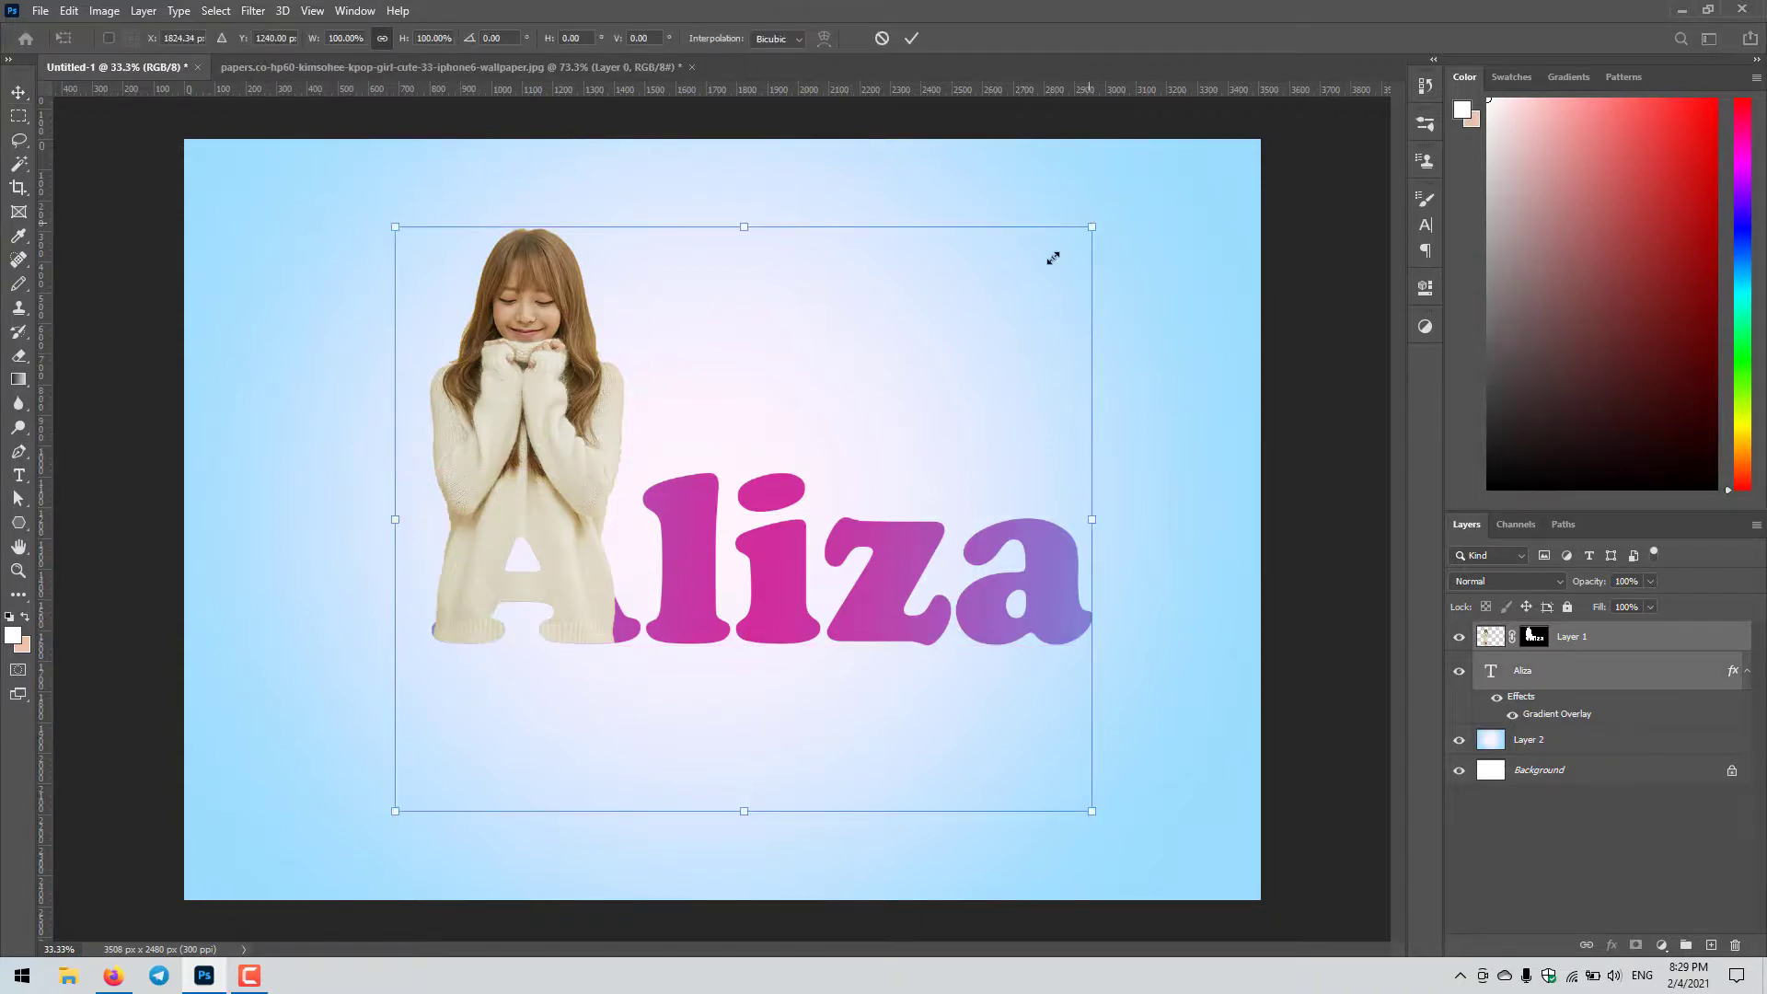
left_click_drag(1053, 258, 1026, 288)
key("Return")
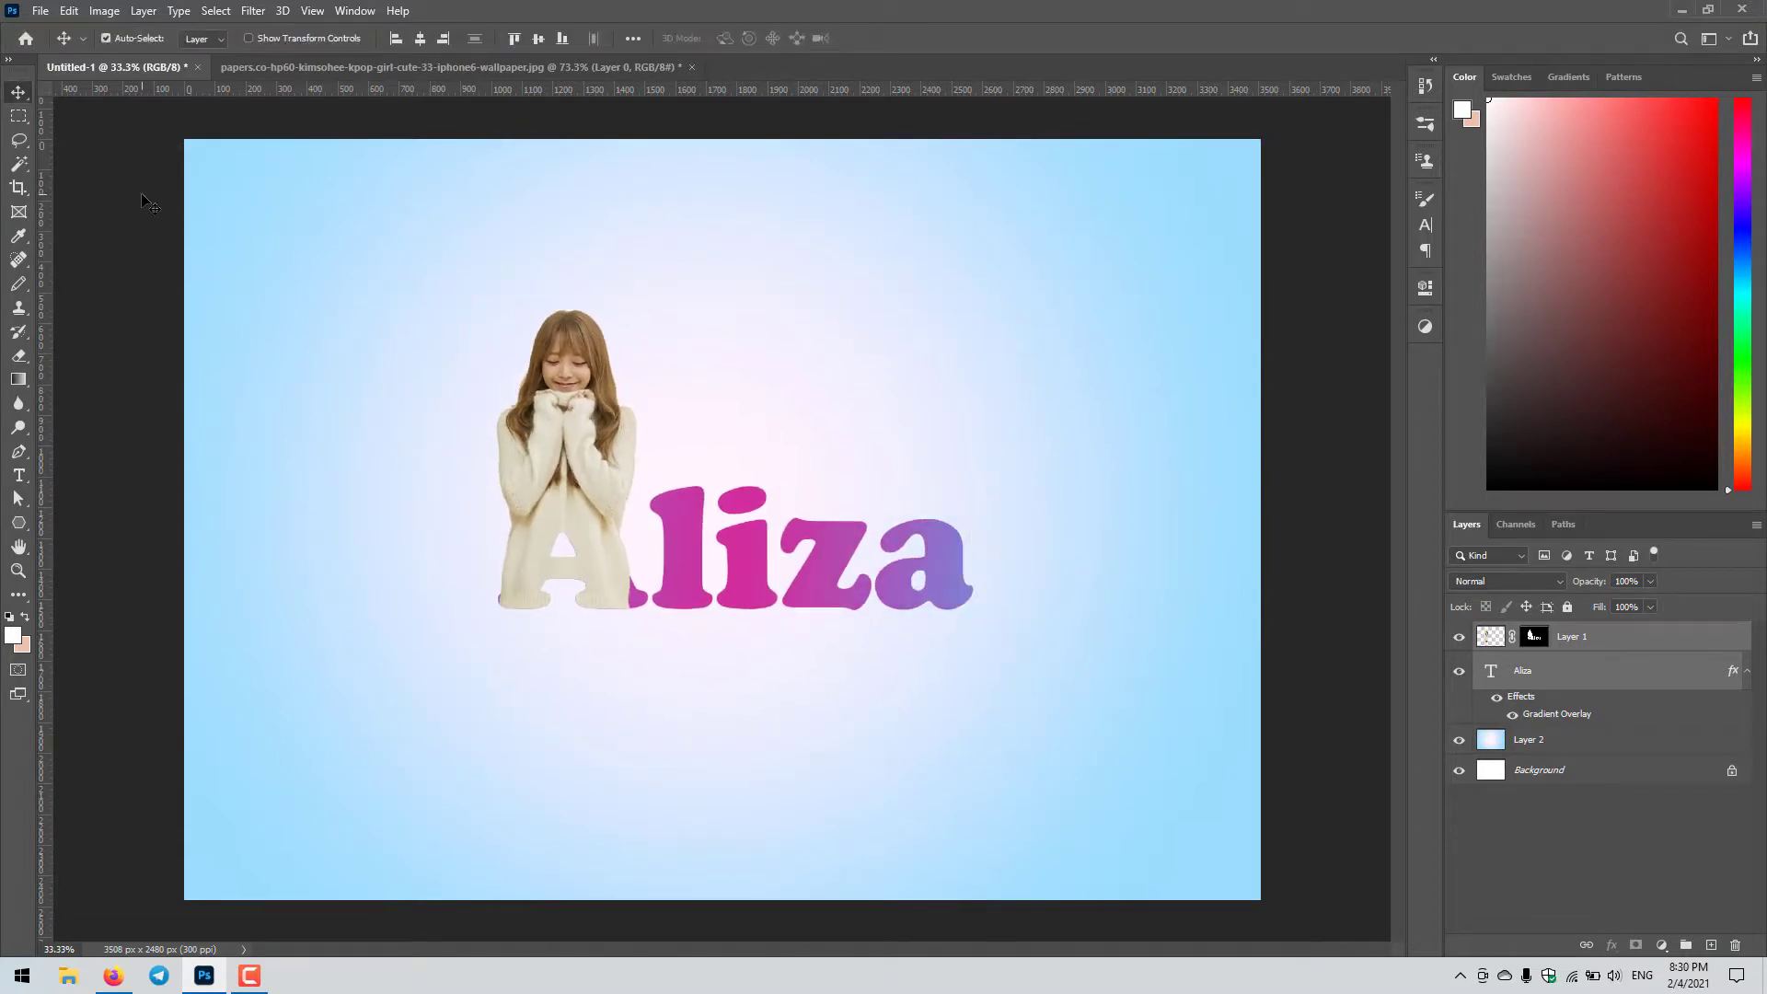